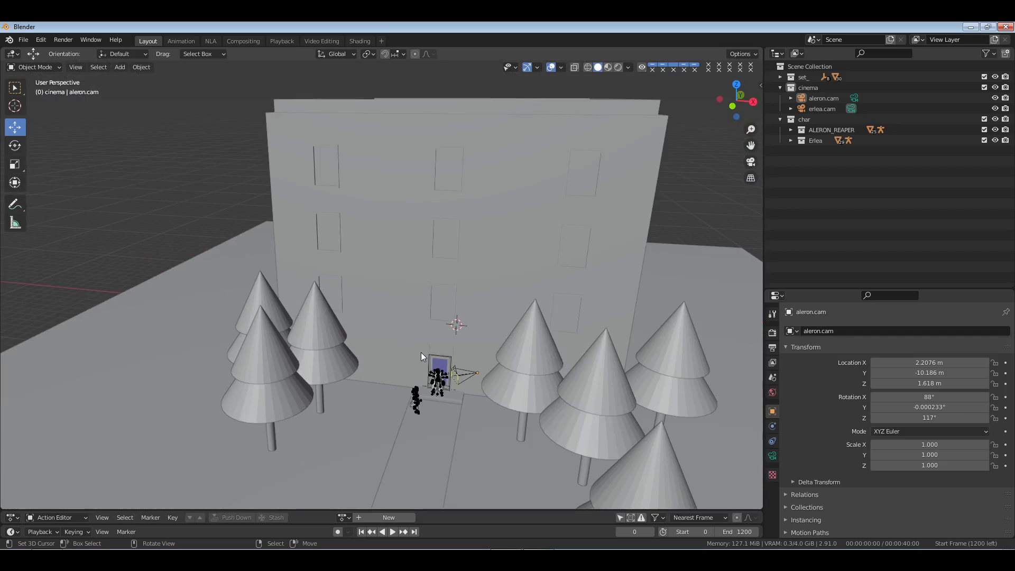
# Examine the building, trees and cameras of the set, and frame the view on the door and the two characters
pyautogui.moveTo(421, 352); pyautogui.dragTo(444, 343, button='middle')
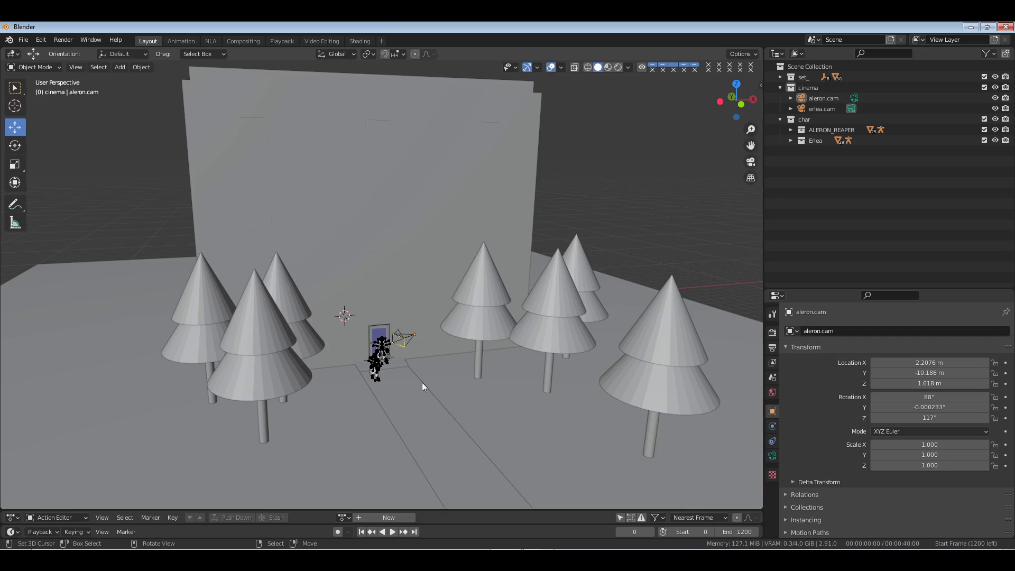
pyautogui.click(827, 99)
pyautogui.moveTo(455, 413); pyautogui.dragTo(494, 254, button='middle')
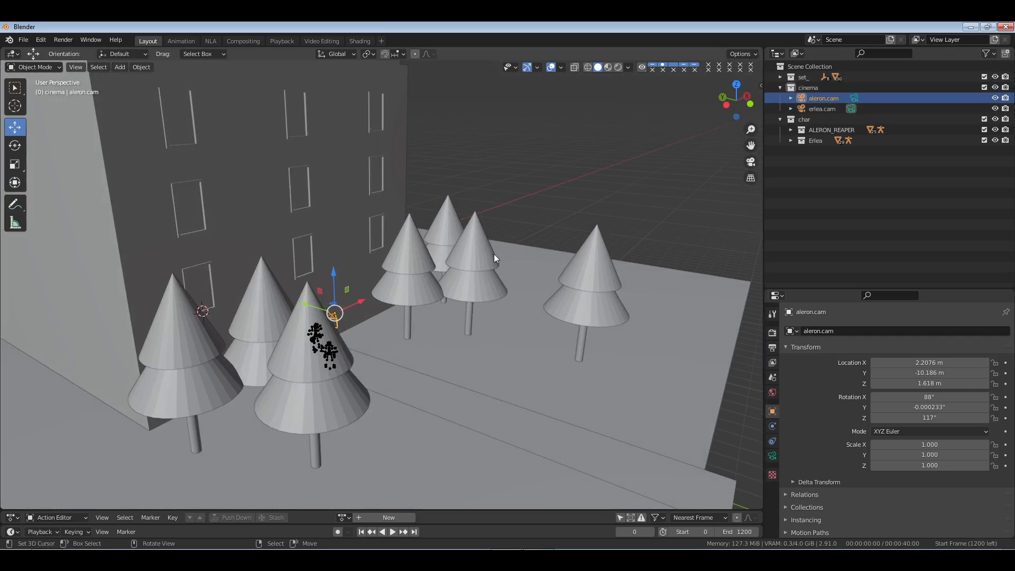
pyautogui.click(491, 252)
pyautogui.moveTo(488, 300); pyautogui.dragTo(504, 324, button='middle')
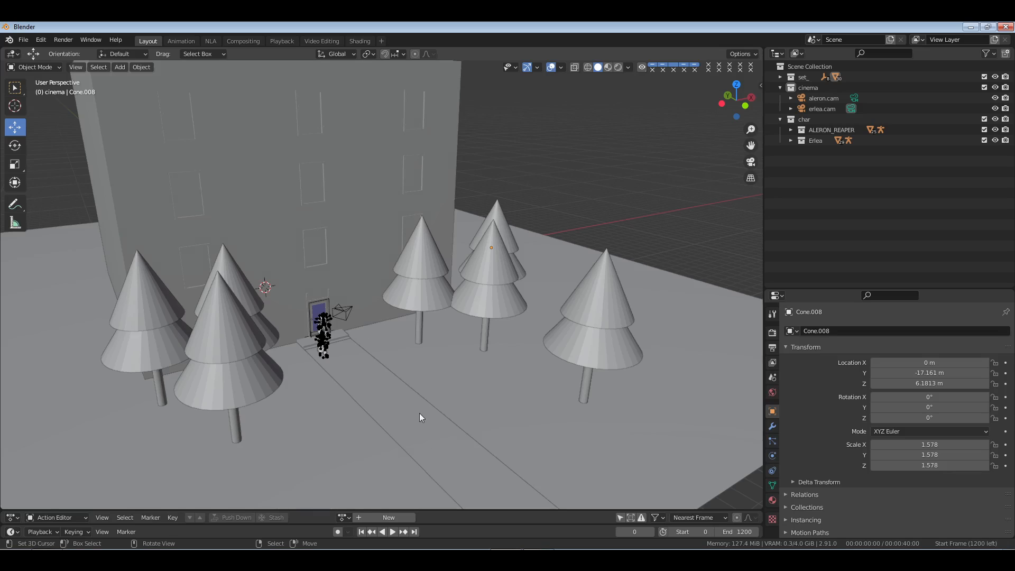
pyautogui.moveTo(420, 417); pyautogui.dragTo(380, 401, button='middle')
pyautogui.click(381, 401)
pyautogui.click(350, 254)
pyautogui.moveTo(391, 335); pyautogui.dragTo(368, 330, button='middle')
pyautogui.click(339, 305)
pyautogui.press('KP_Decimal')
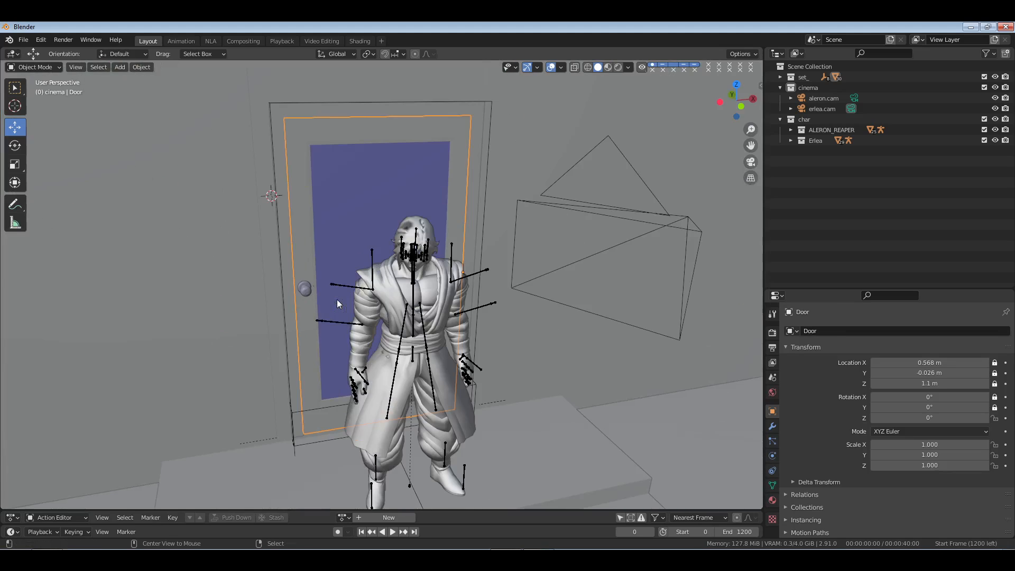
pyautogui.scroll(-2, 367, 294)
pyautogui.moveTo(366, 295); pyautogui.dragTo(446, 342, button='middle')
pyautogui.scroll(3, 388, 357)
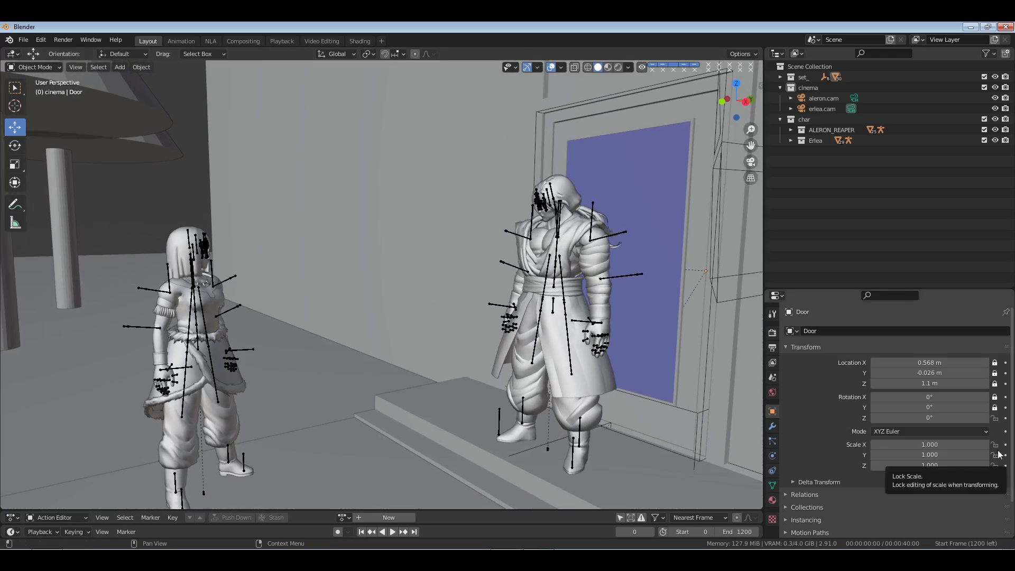
# Make aleron.cam the scene's active camera and frame both characters at the door
pyautogui.click(824, 107)
pyautogui.click(824, 99)
pyautogui.hotkey('ctrl', 'o')
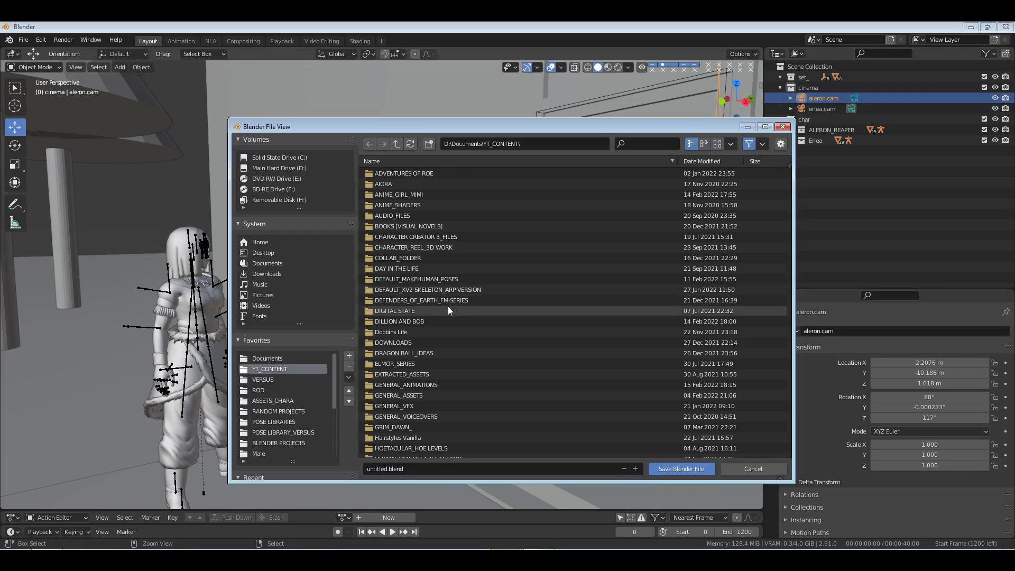
pyautogui.click(750, 473)
pyautogui.scroll(2, 522, 328)
pyautogui.keyDown('shift'); pyautogui.moveTo(522, 316); pyautogui.dragTo(418, 317, button='middle'); pyautogui.keyUp('shift')
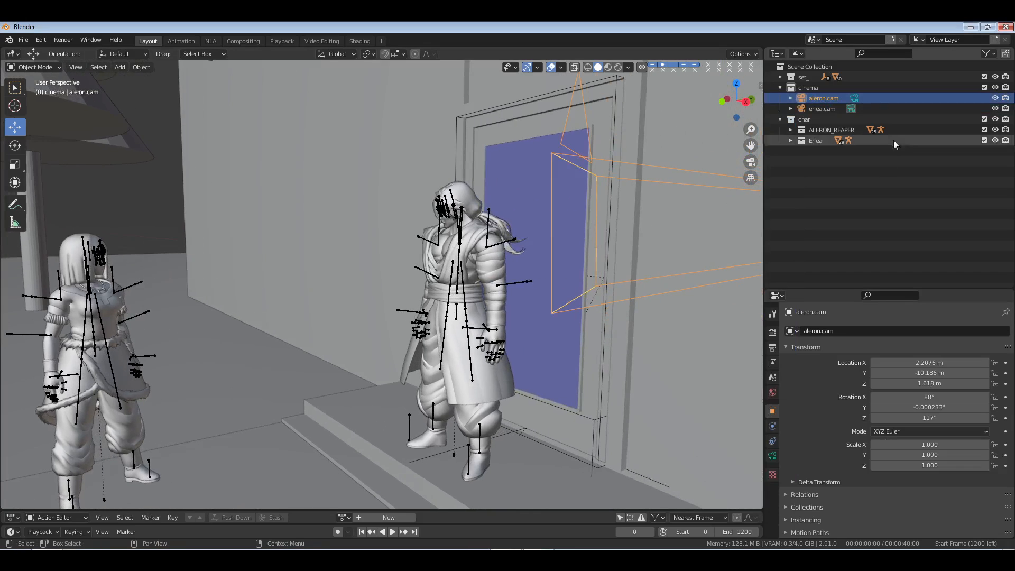
pyautogui.click(856, 101)
pyautogui.keyDown('shift'); pyautogui.moveTo(364, 297); pyautogui.dragTo(442, 297, button='middle'); pyautogui.keyUp('shift')
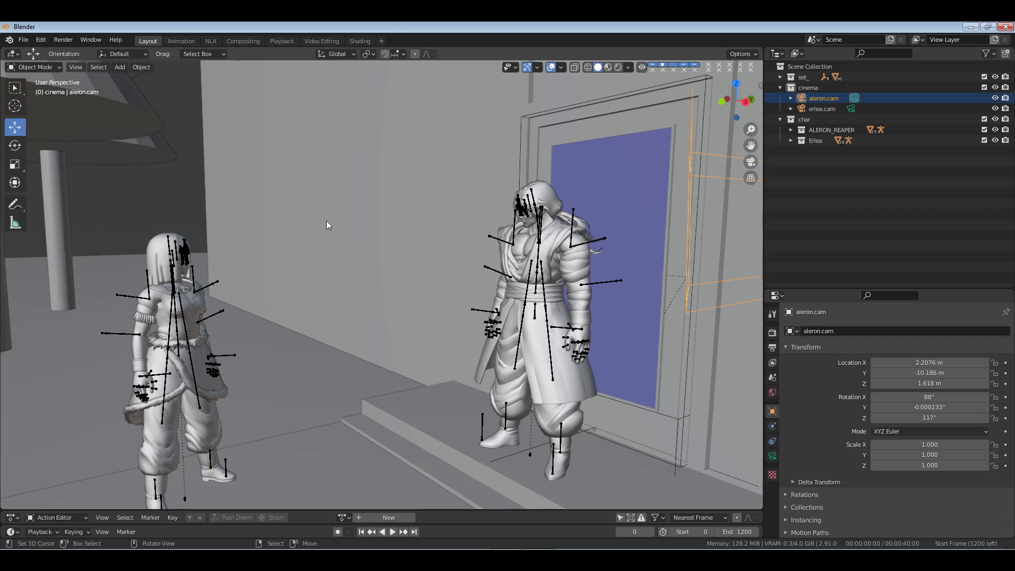
pyautogui.scroll(1, 379, 292)
pyautogui.keyDown('shift'); pyautogui.moveTo(379, 292); pyautogui.dragTo(423, 275, button='middle'); pyautogui.keyUp('shift')
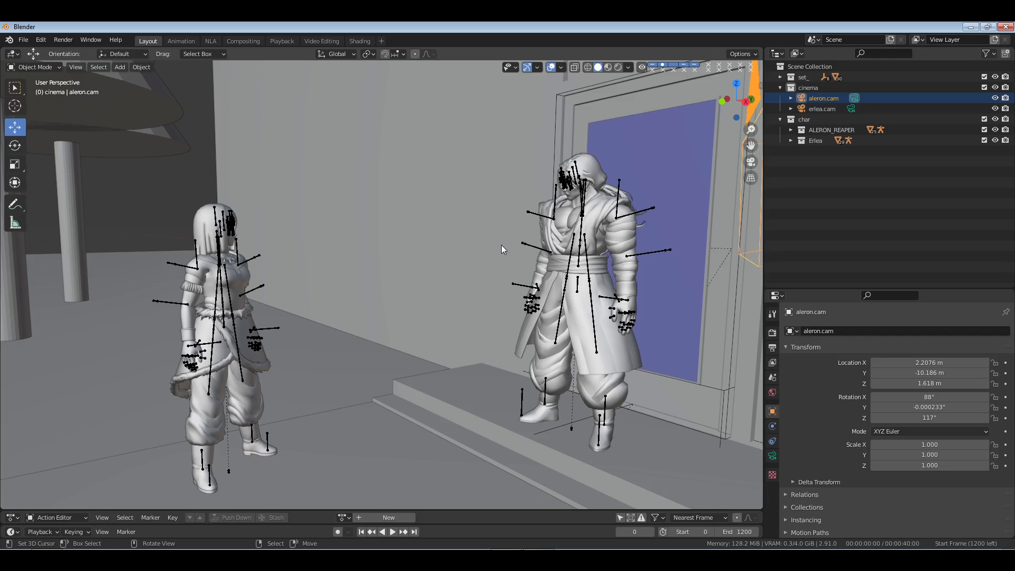
# Switch to the Animation workspace, start adding a sound strip to the sequencer, and browse to the ROD folder
pyautogui.click(187, 43)
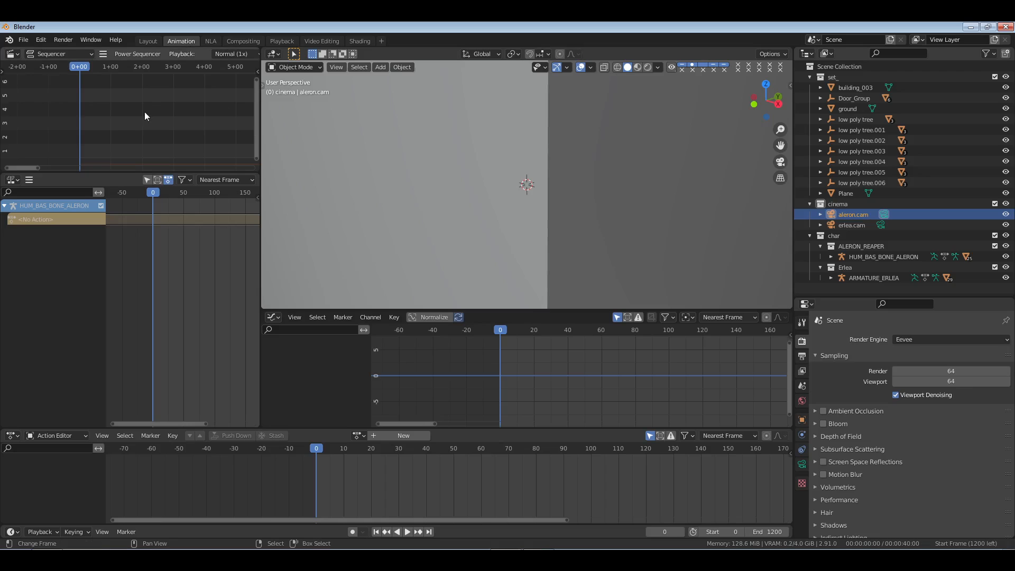
pyautogui.hotkey('shift', 'a')
pyautogui.click(134, 151)
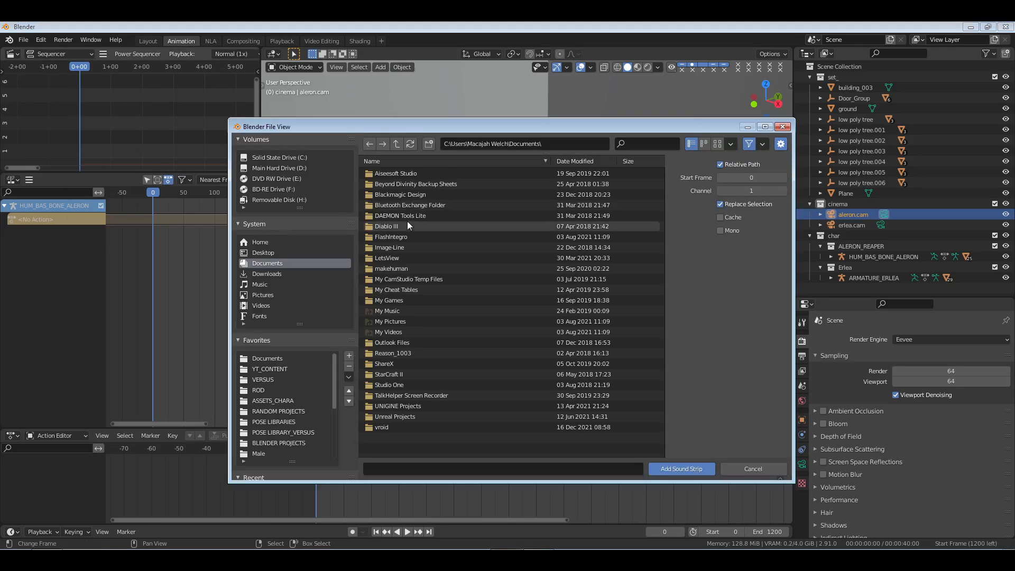
pyautogui.click(268, 390)
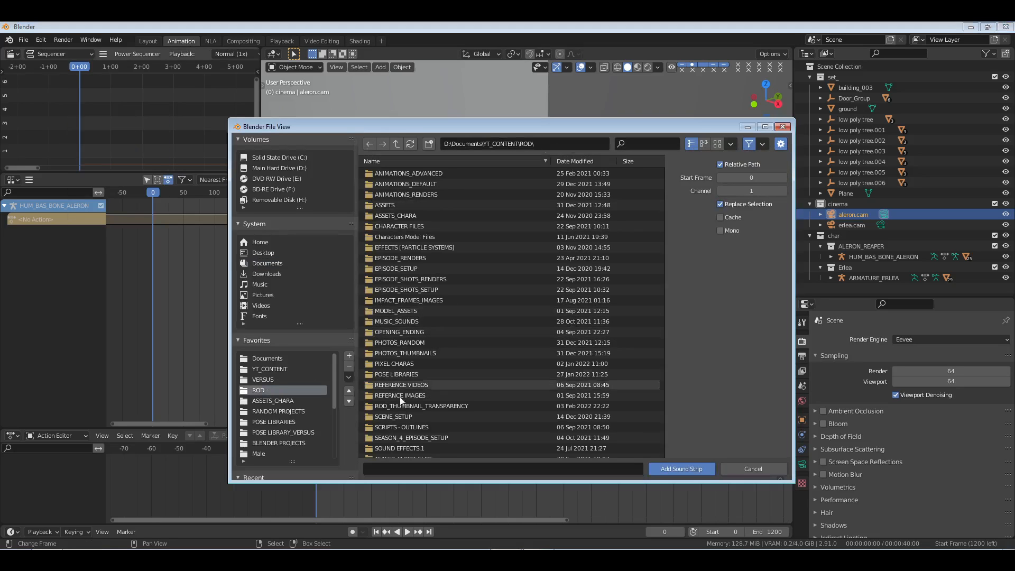
# Search SCENE_SETUP and the EPISODE_13 folder of SEASON_4_EPISODE_SETUP for the sound file
pyautogui.scroll(-5, 402, 402)
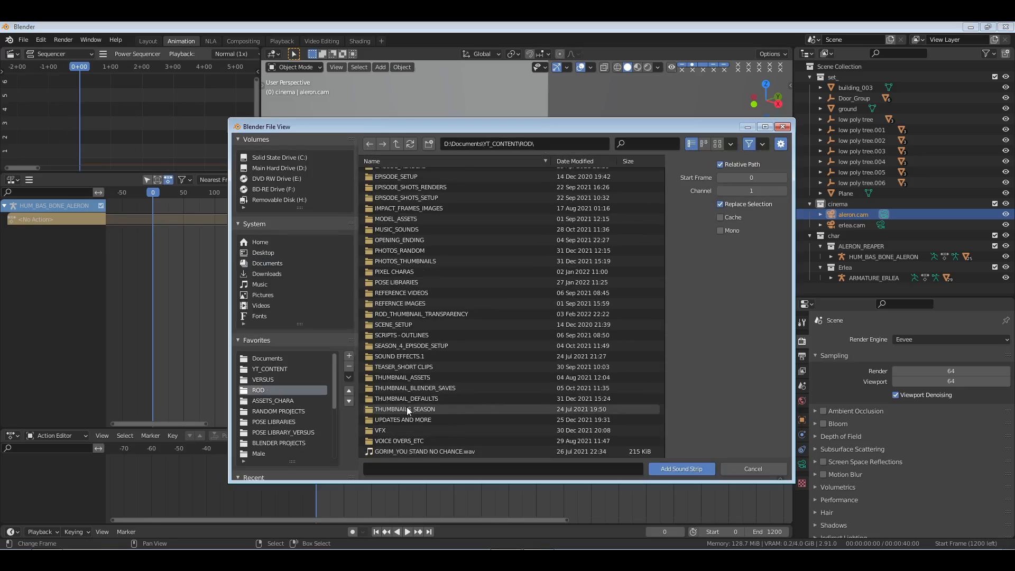
pyautogui.doubleClick(397, 324)
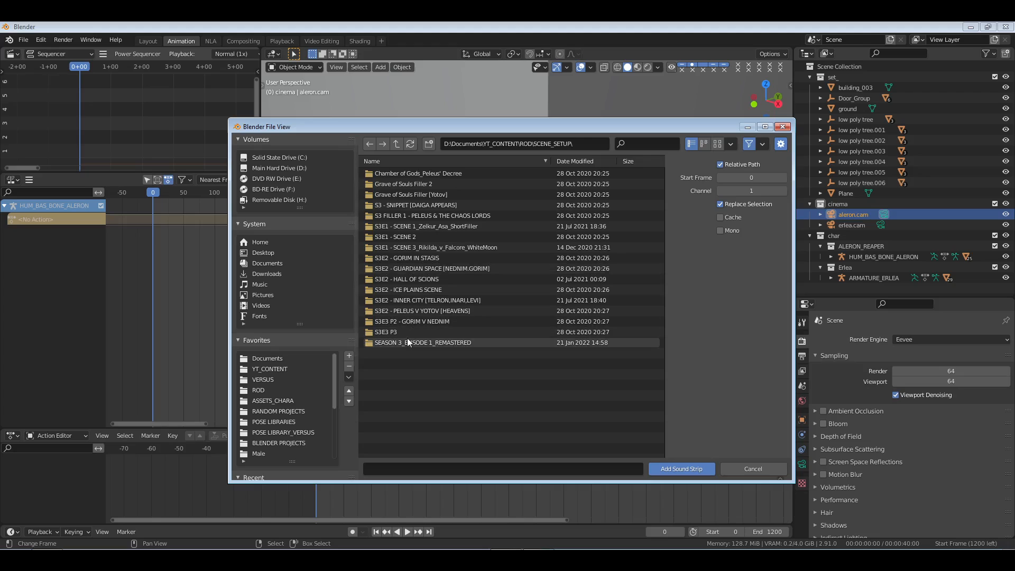
pyautogui.click(396, 144)
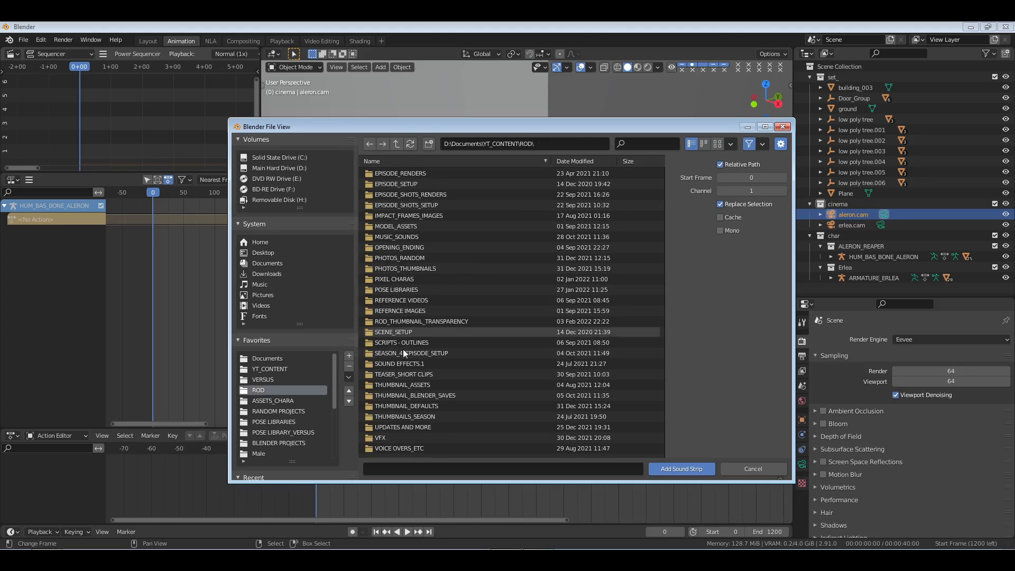
pyautogui.scroll(-1, 403, 349)
pyautogui.doubleClick(409, 346)
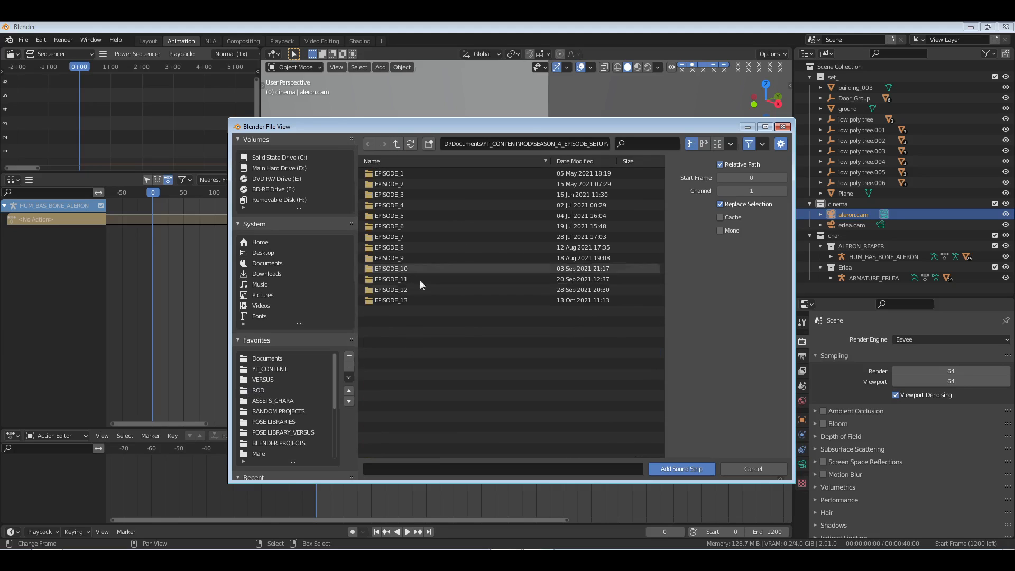
pyautogui.doubleClick(399, 299)
pyautogui.click(396, 144)
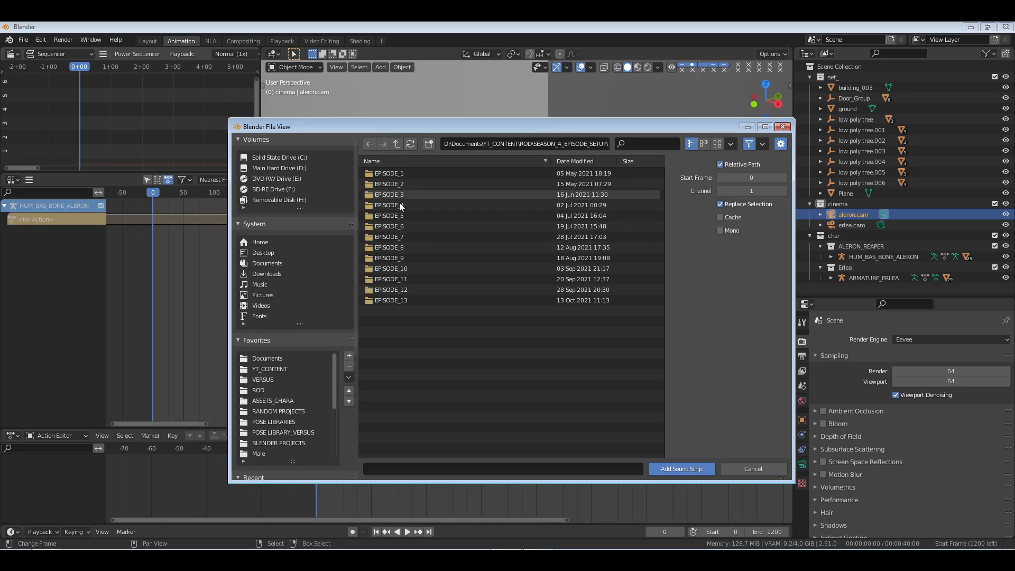
# Look through the EPISODE_4, EPISODE_3, EPISODE_6 and EPISODE_5 folders for the scene with the sound file
pyautogui.doubleClick(399, 206)
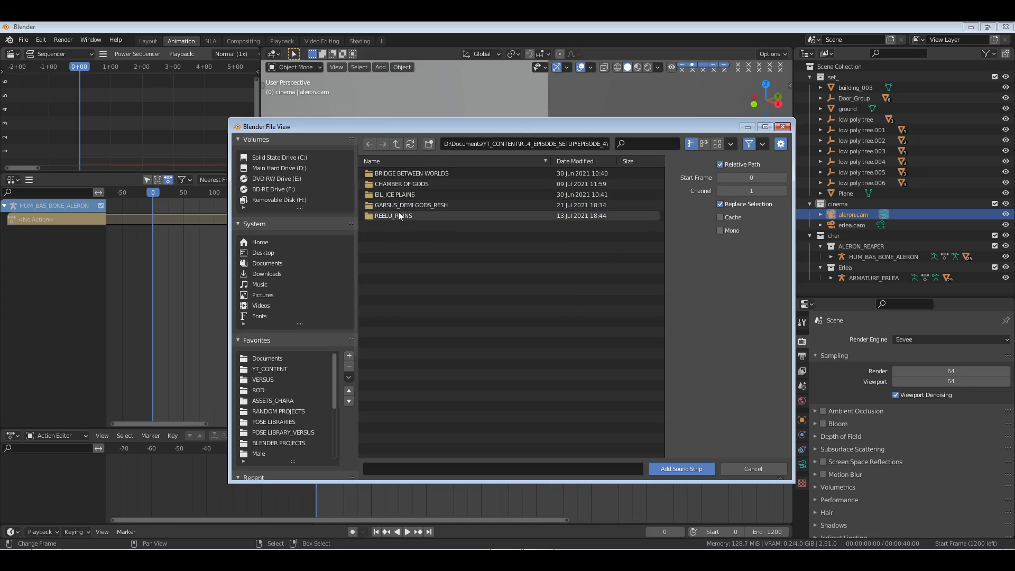
pyautogui.click(398, 150)
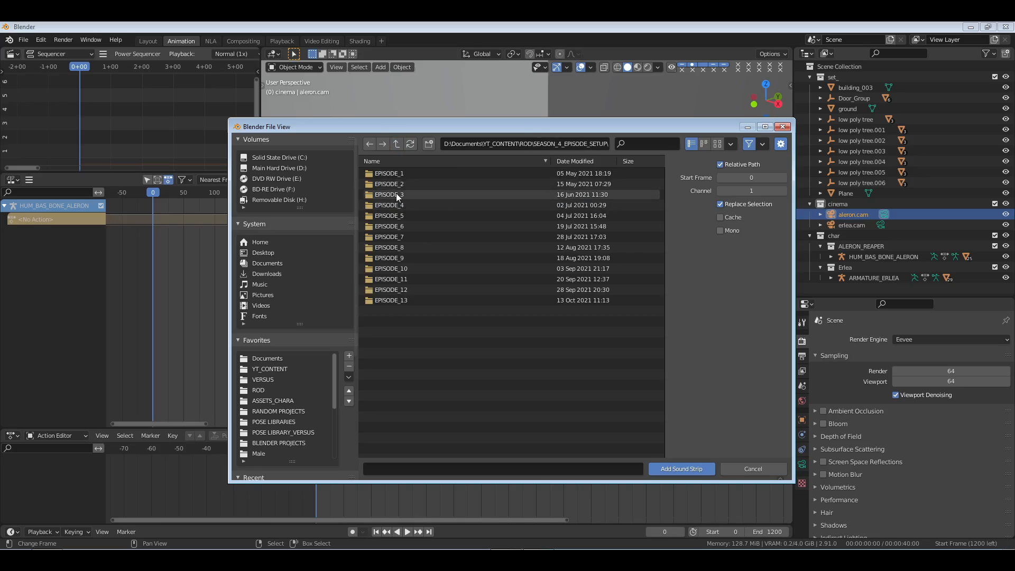
pyautogui.doubleClick(396, 192)
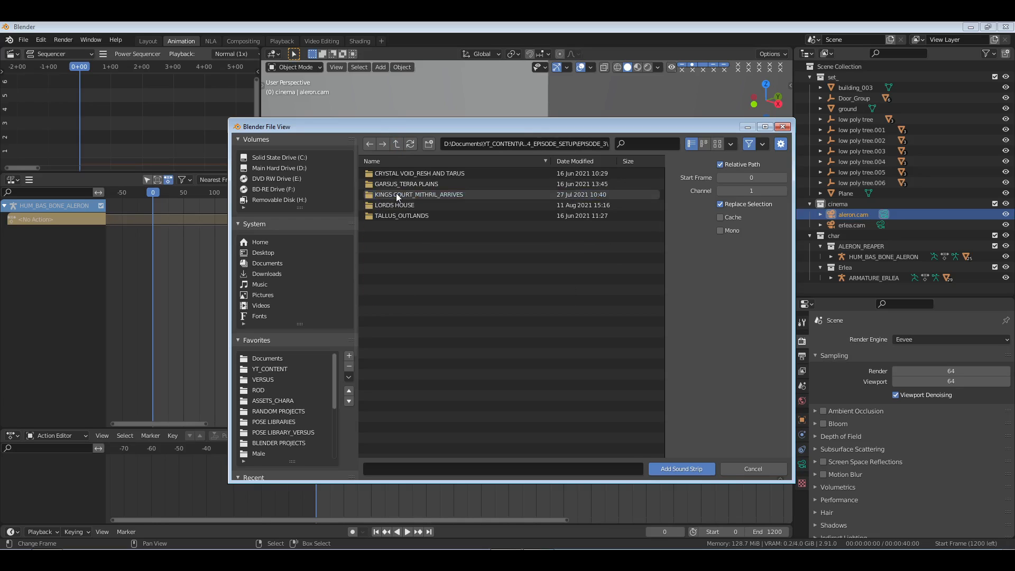
pyautogui.click(397, 144)
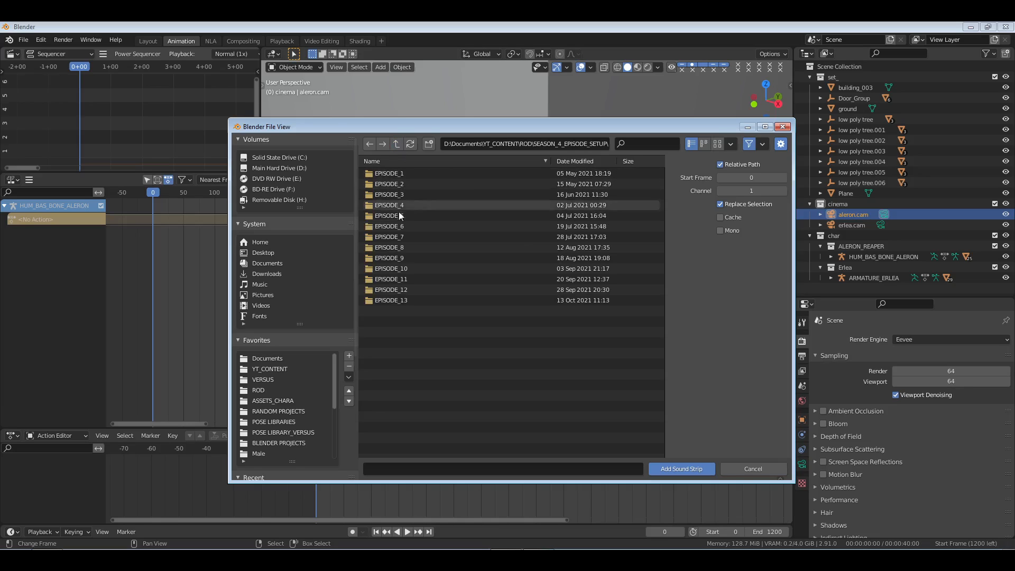
pyautogui.doubleClick(394, 227)
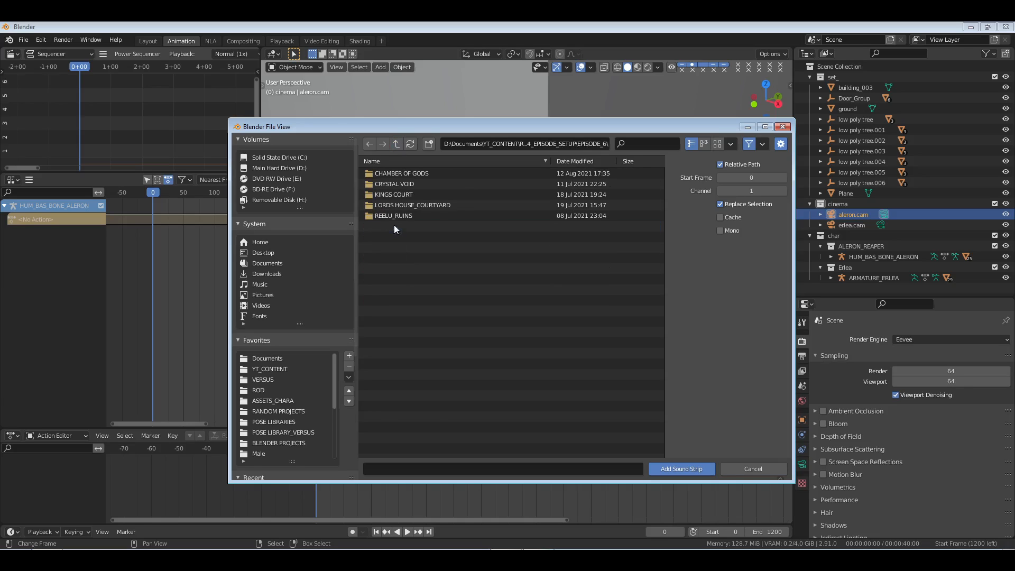
pyautogui.click(397, 144)
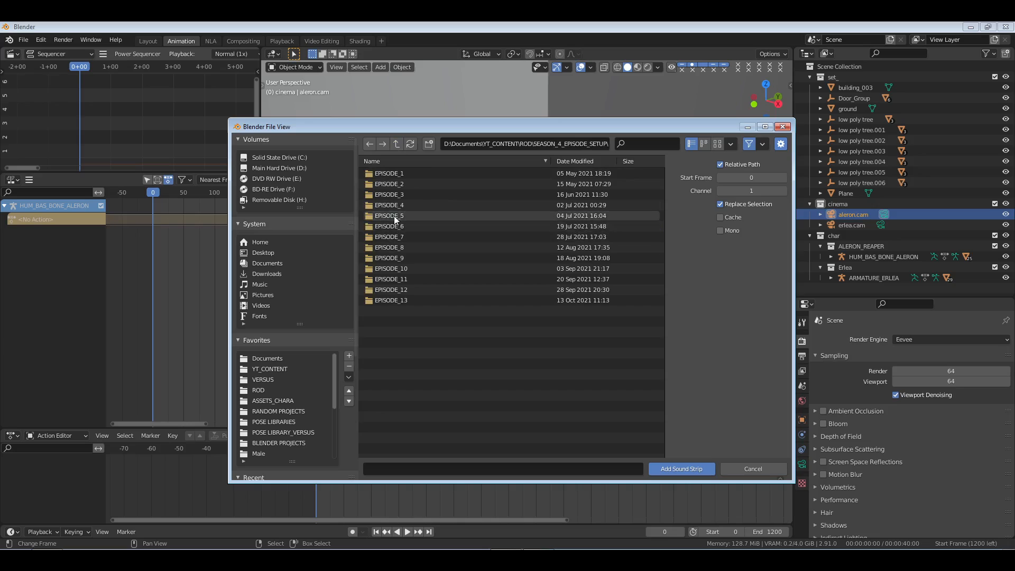
pyautogui.doubleClick(394, 215)
pyautogui.click(397, 144)
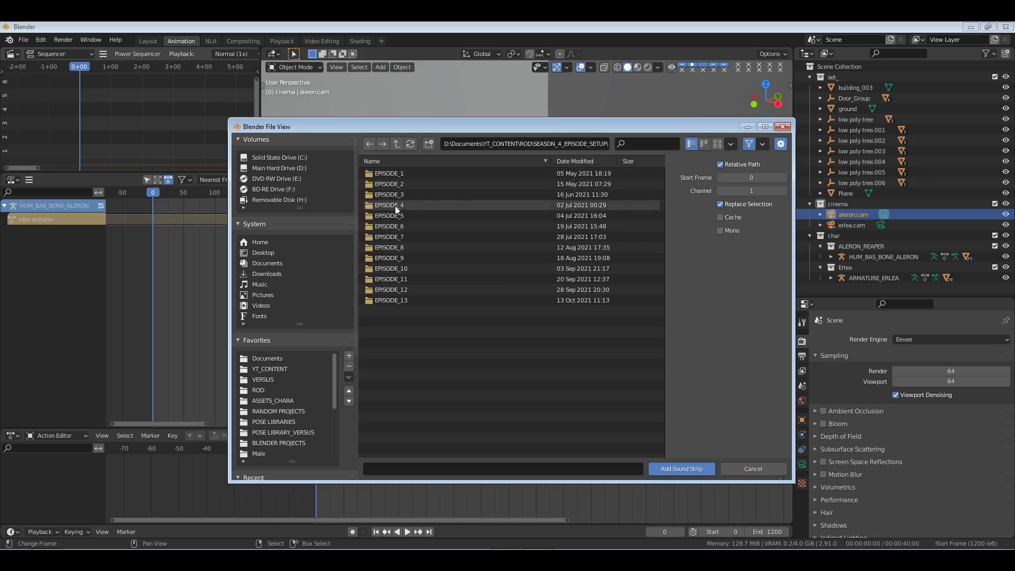
# Check the TALLUS_OUTLANDS folder in EPISODE_8 and the EPISODE_9 folder for sound files
pyautogui.doubleClick(397, 247)
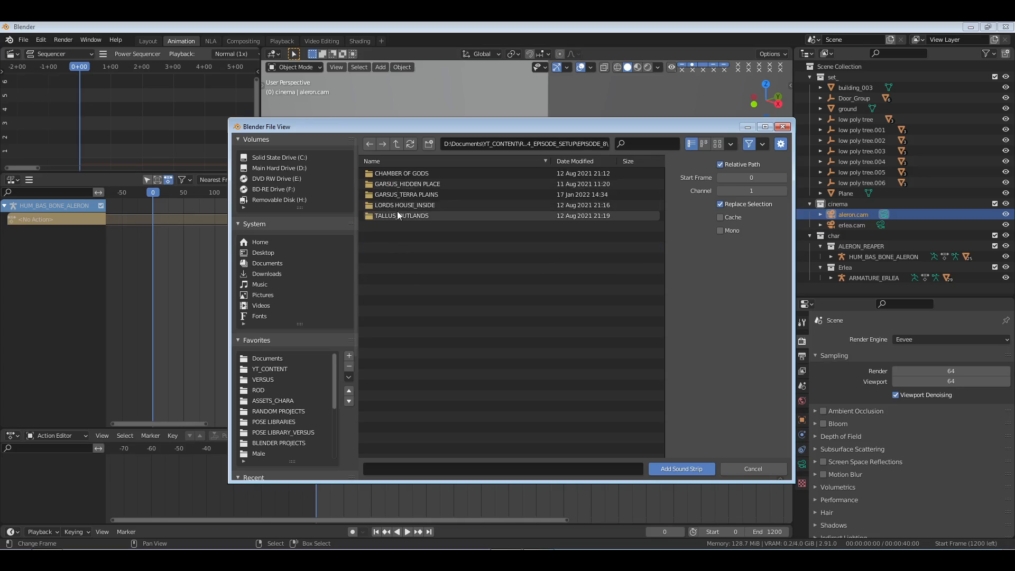
pyautogui.doubleClick(399, 214)
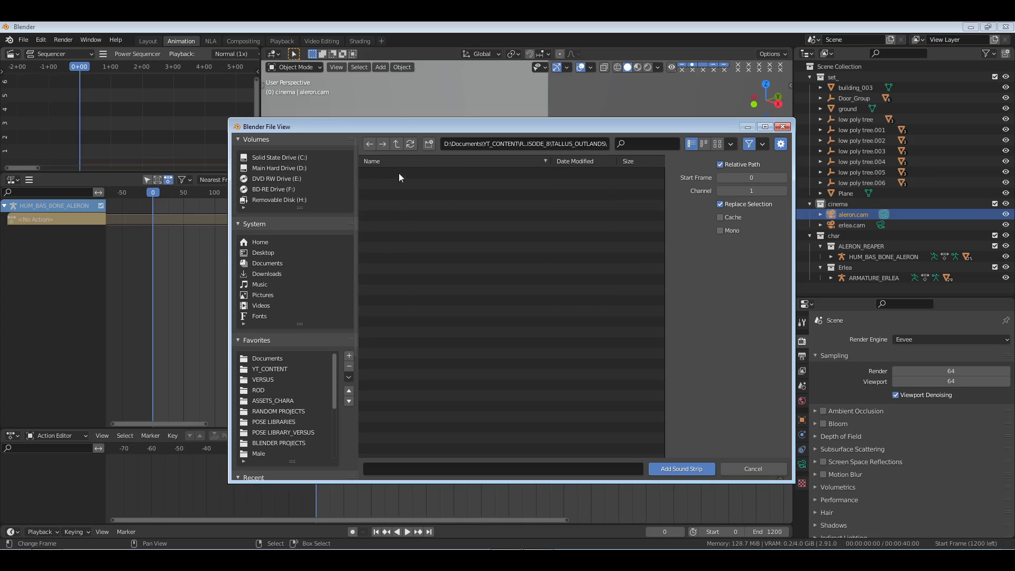
pyautogui.click(397, 145)
pyautogui.click(398, 146)
pyautogui.click(398, 265)
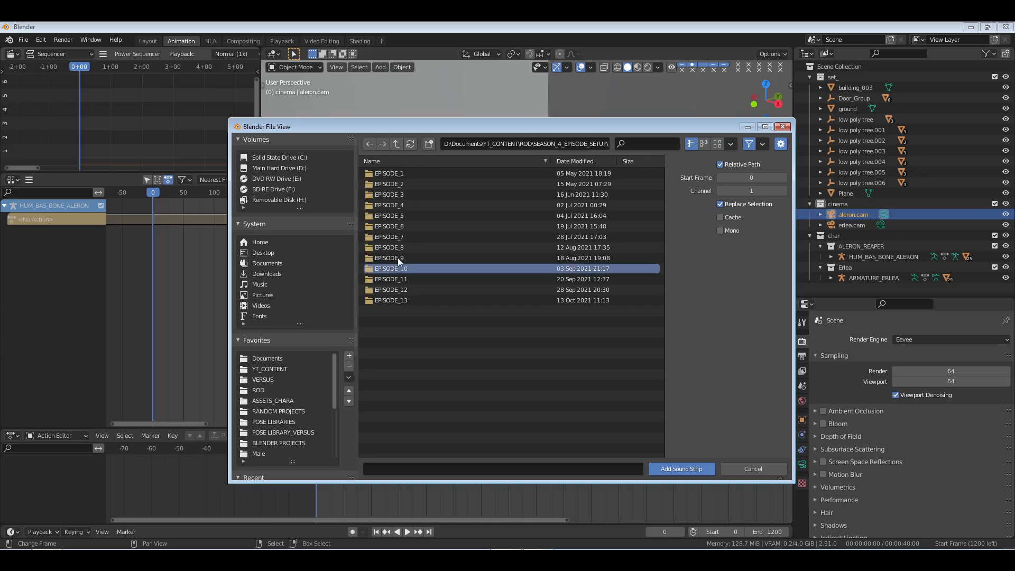
pyautogui.doubleClick(397, 258)
pyautogui.click(396, 144)
# Recheck the EPISODE_6, EPISODE_5 and EPISODE_3 folders for the sound file
pyautogui.click(398, 226)
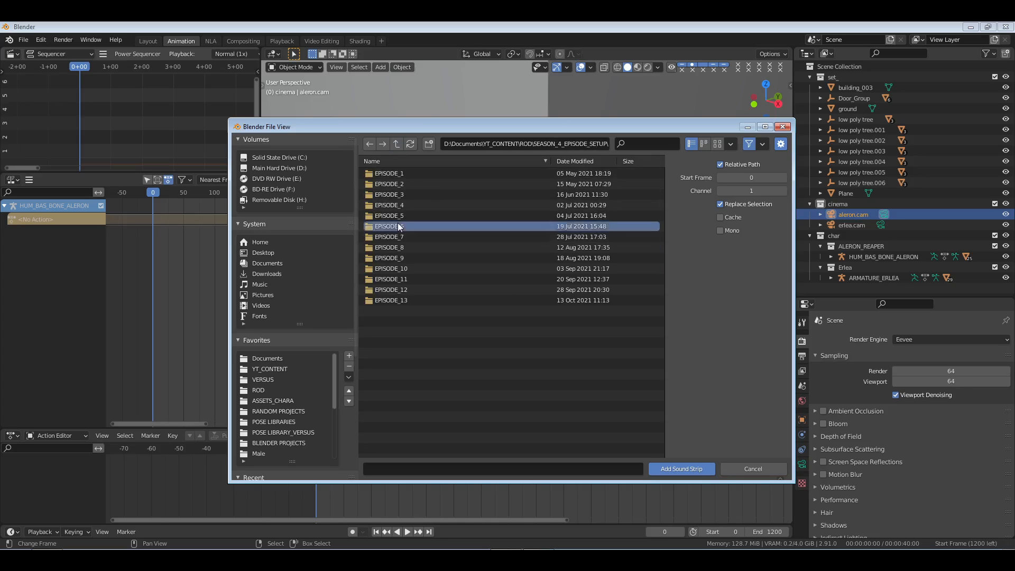
pyautogui.doubleClick(399, 226)
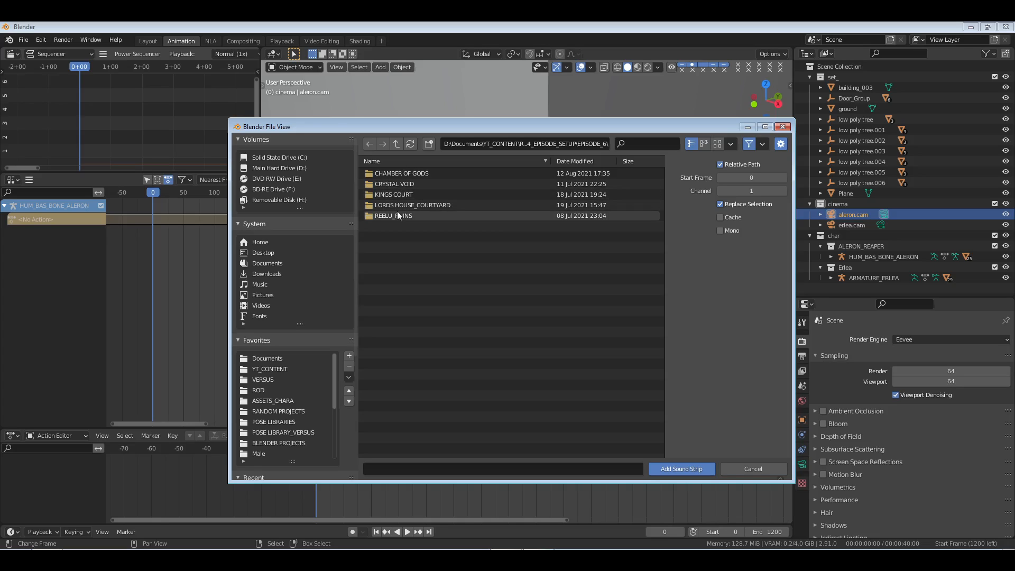
pyautogui.click(396, 145)
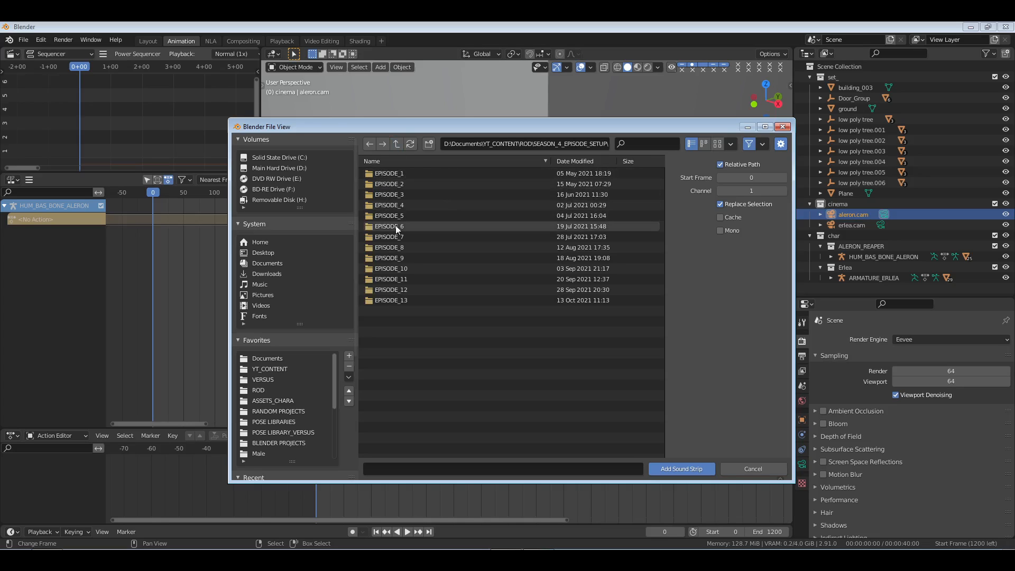
pyautogui.doubleClick(396, 214)
pyautogui.click(397, 144)
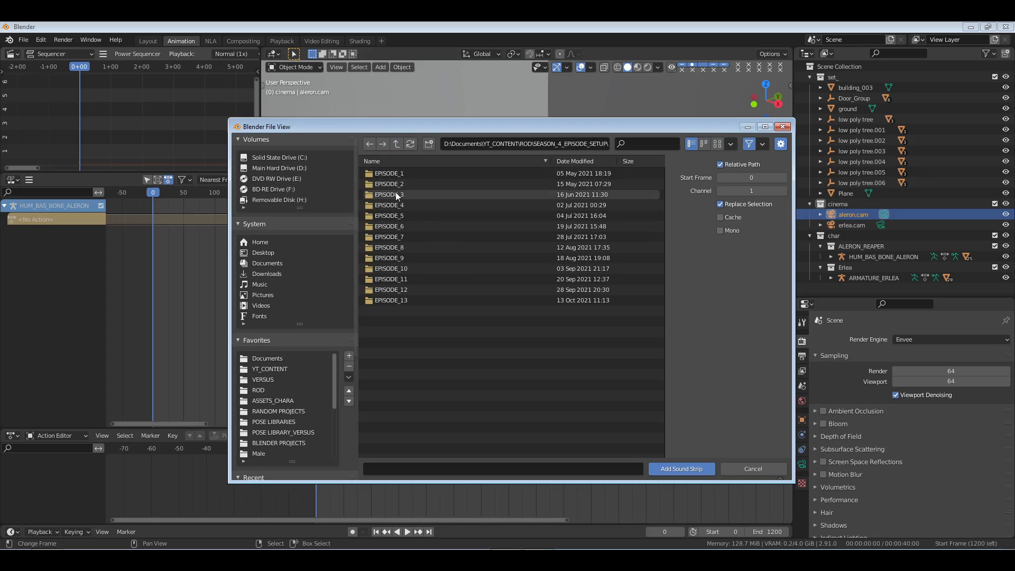
pyautogui.doubleClick(395, 194)
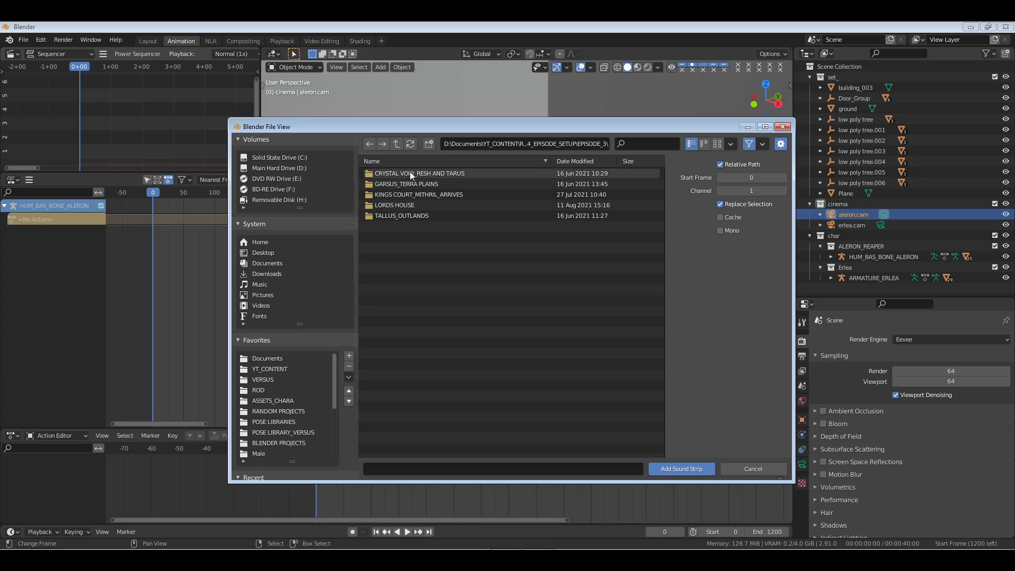
pyautogui.click(396, 144)
# Check the TALLUS_OUTLANDS folder in EPISODE_2 for sound files and return to the ROD folder
pyautogui.doubleClick(397, 184)
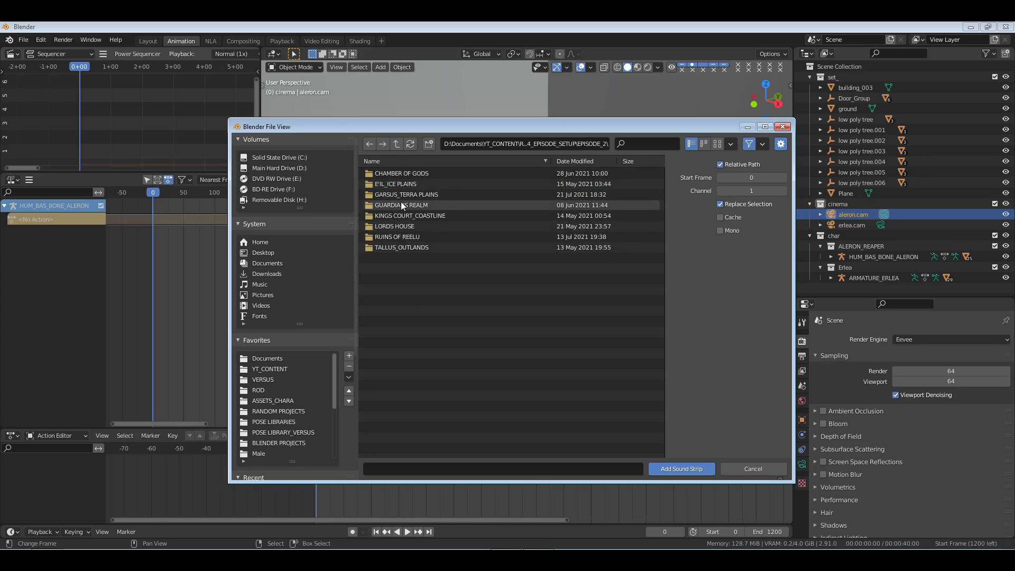
pyautogui.doubleClick(404, 246)
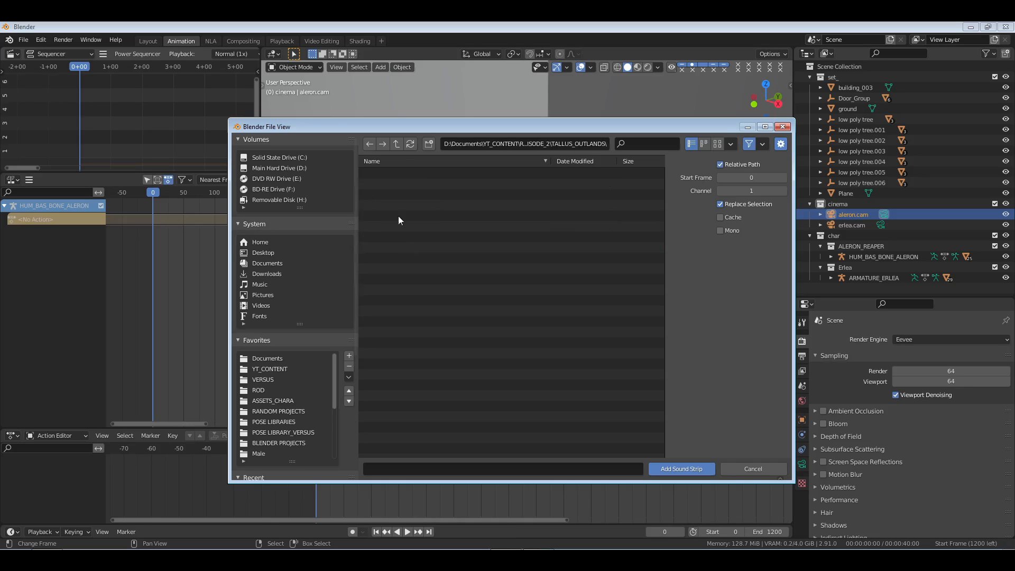
pyautogui.click(398, 144)
pyautogui.click(398, 143)
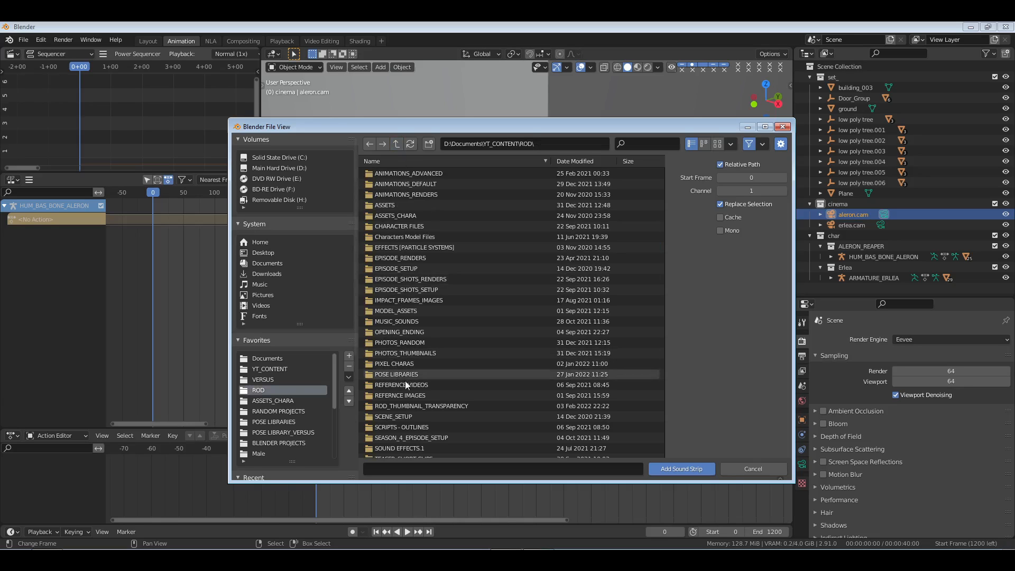
# Open the S4E7_VOs folder inside VOICE OVERS_ETC and S4_VOICE ACTING in the sound strip file browser
pyautogui.scroll(-5, 402, 396)
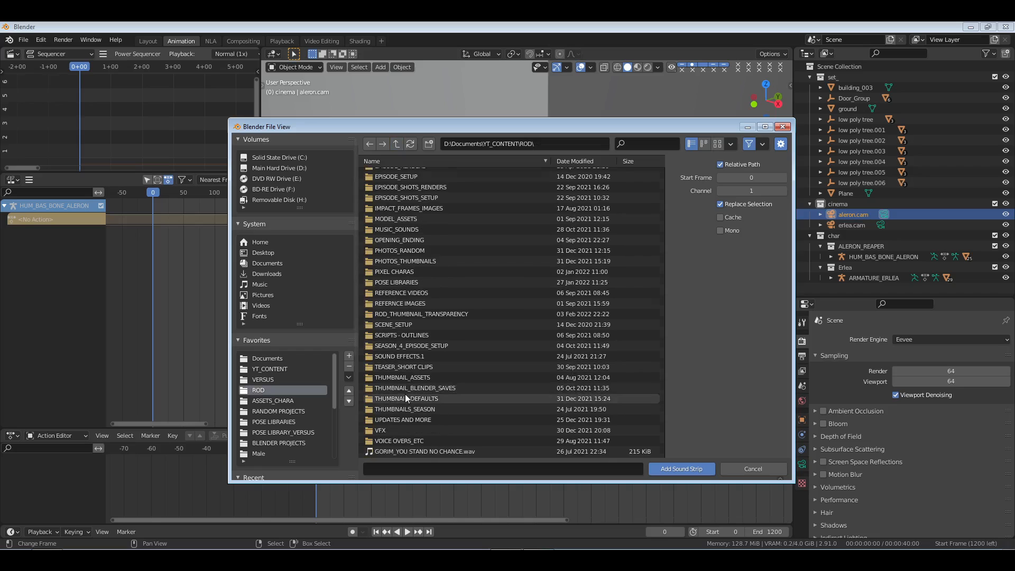
pyautogui.doubleClick(394, 441)
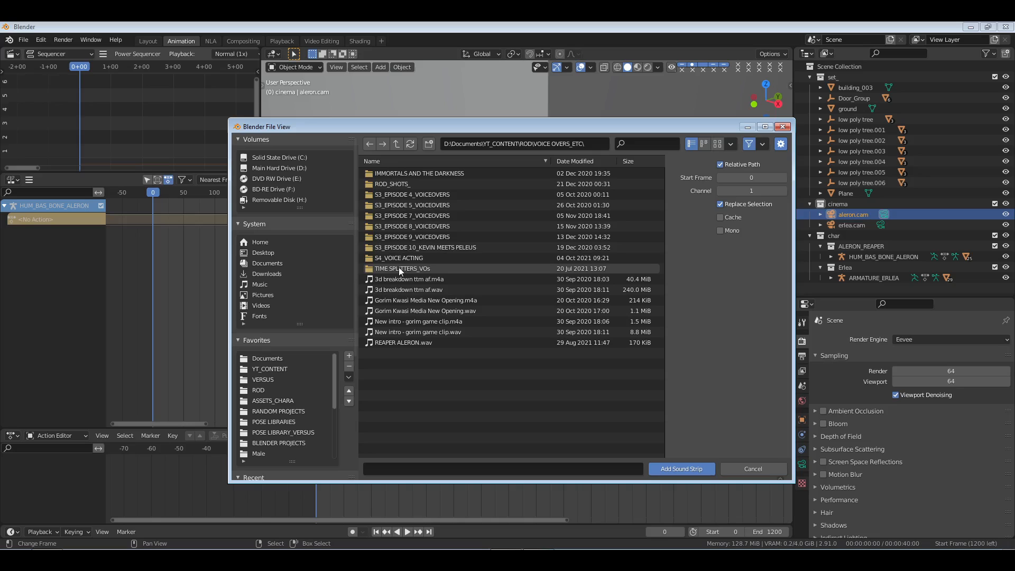
pyautogui.doubleClick(404, 258)
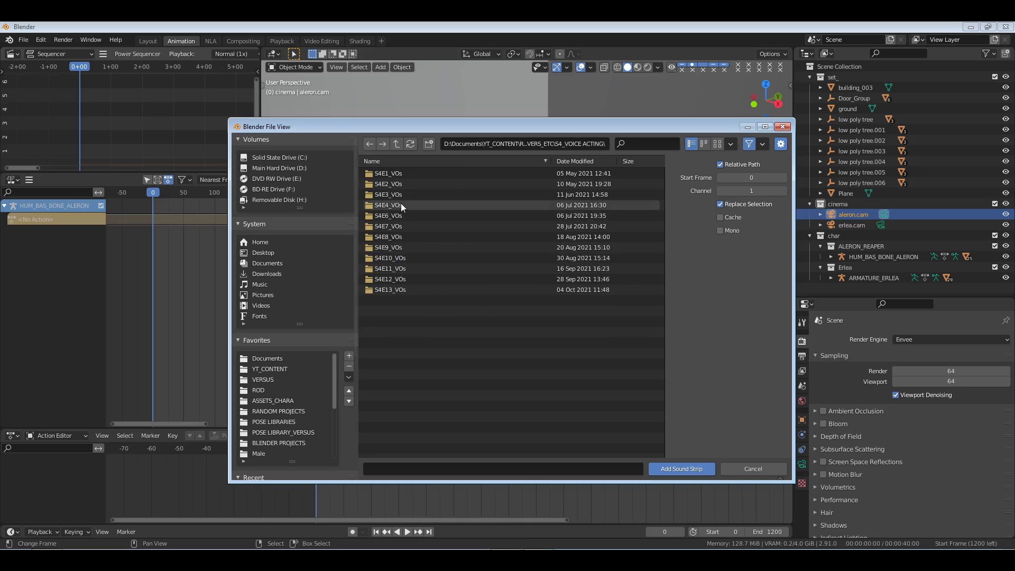
pyautogui.doubleClick(398, 225)
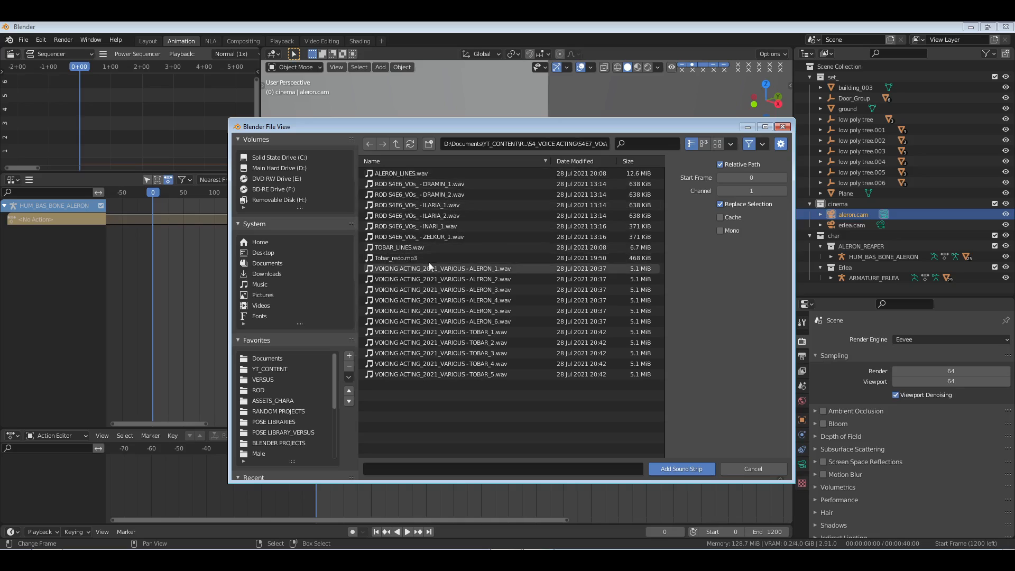
# Try VOICING ACTING_2021_VARIOUS - ALERON_4.wav as a sound strip, play it and delete the strip
pyautogui.click(448, 267)
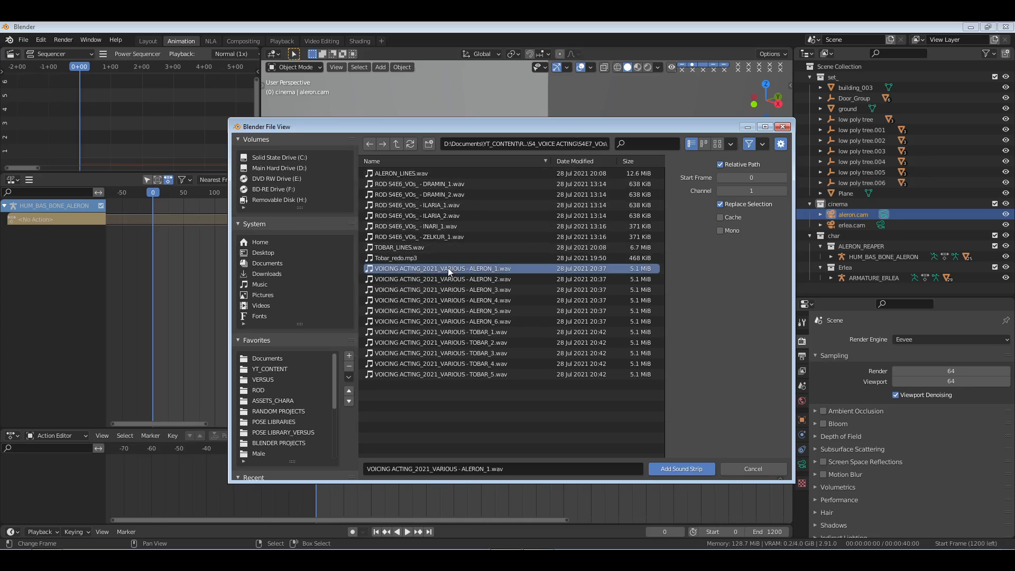
pyautogui.click(470, 299)
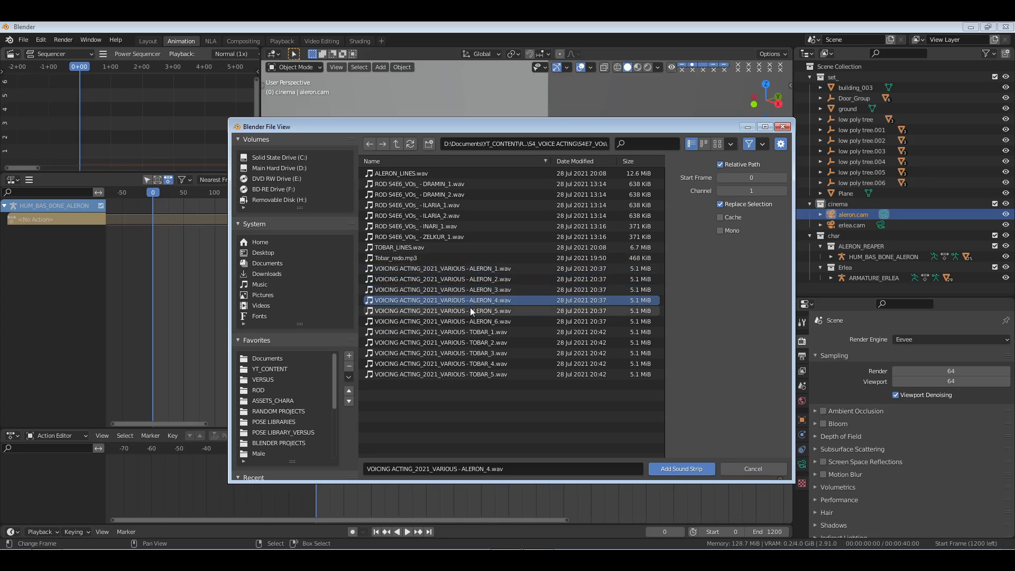
pyautogui.click(681, 468)
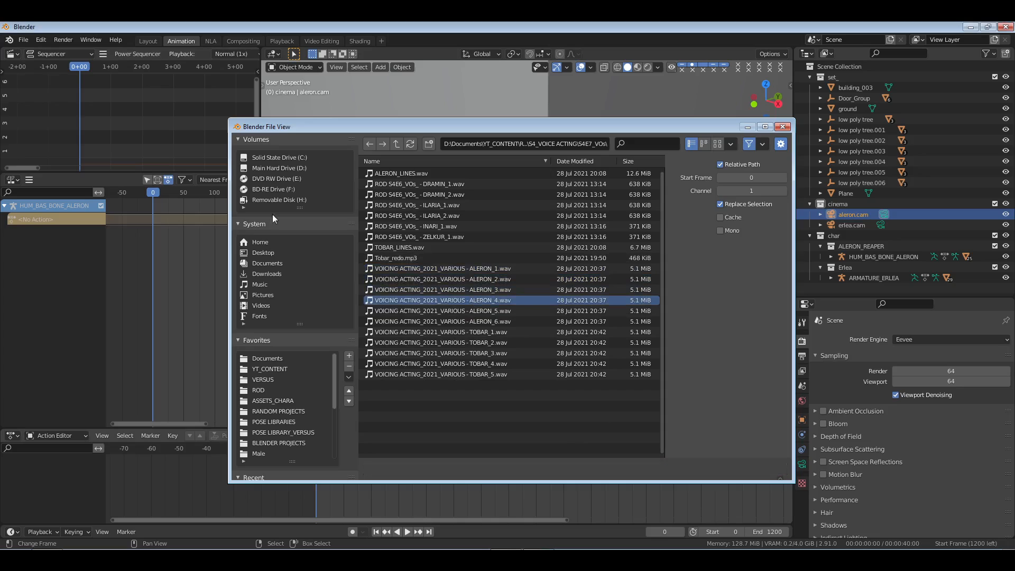
pyautogui.press('space')
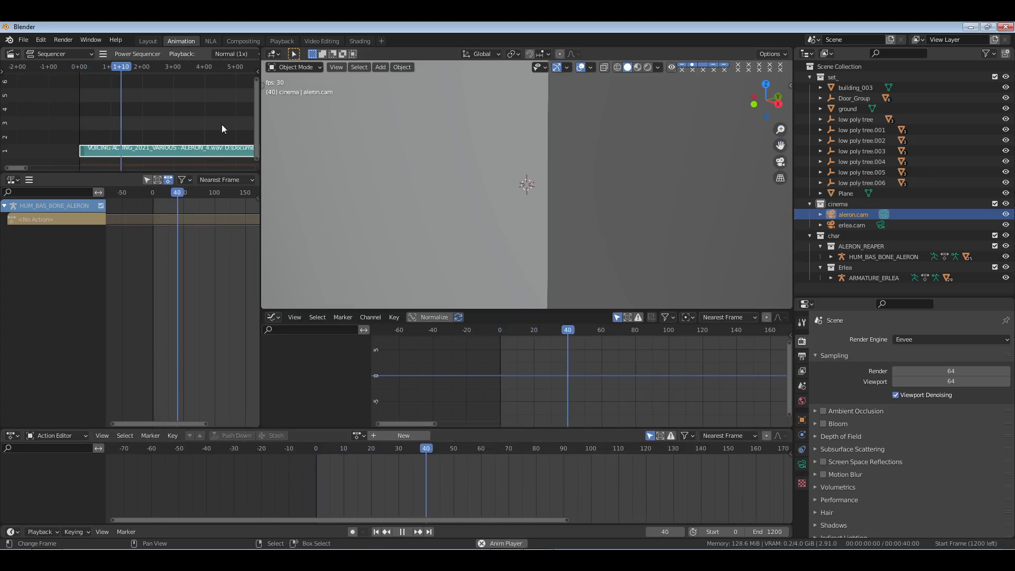
pyautogui.press('space')
pyautogui.moveTo(255, 88); pyautogui.dragTo(253, 137)
pyautogui.moveTo(190, 114); pyautogui.dragTo(147, 100, button='middle')
pyautogui.press('x')
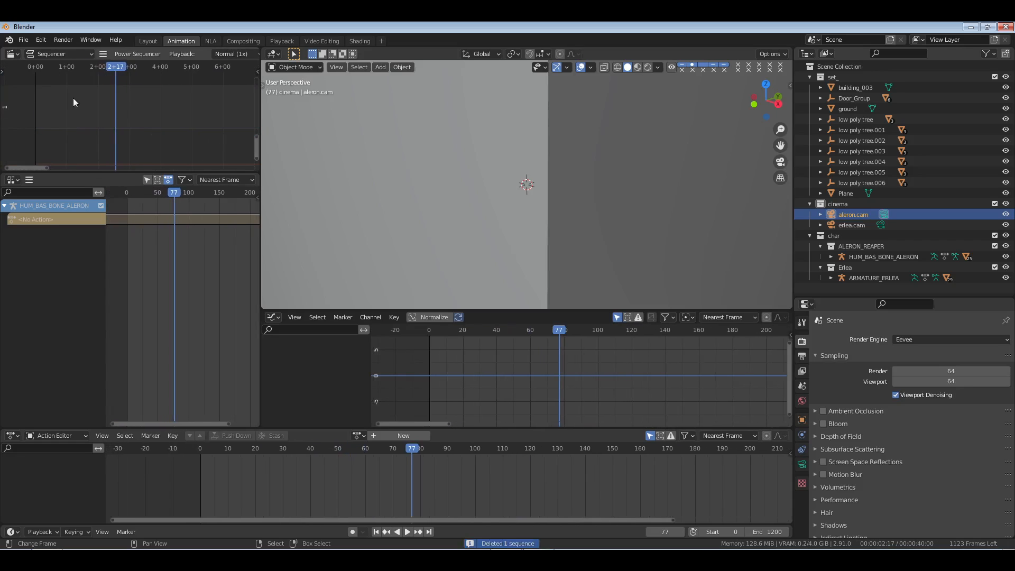
# Add VOICING ACTING_2021_VARIOUS - ALERON_1.wav as a sound strip at frame 0 and display its waveform
pyautogui.hotkey('shift', 'Left')
pyautogui.hotkey('shift', 'a')
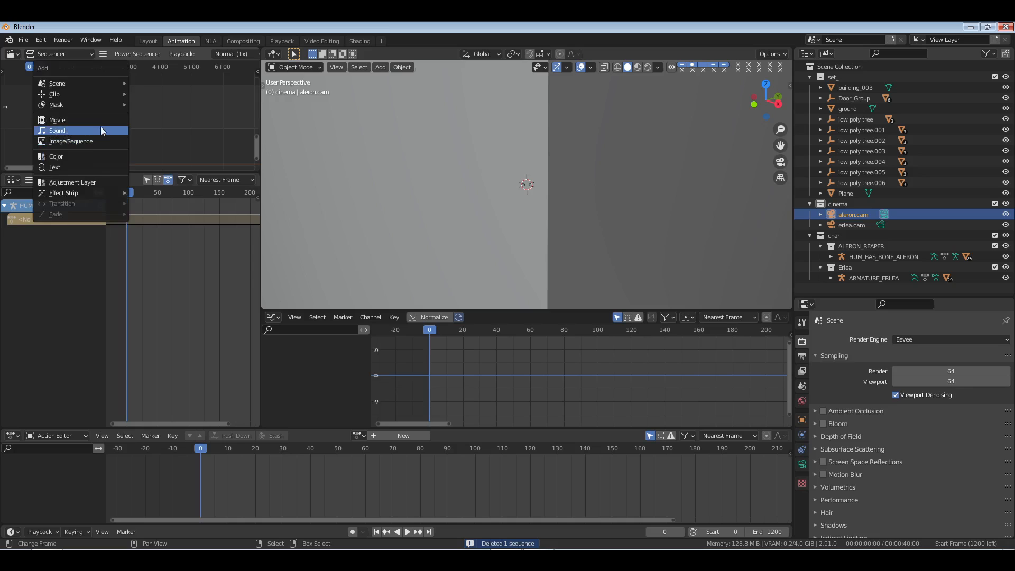
pyautogui.click(101, 128)
pyautogui.click(452, 269)
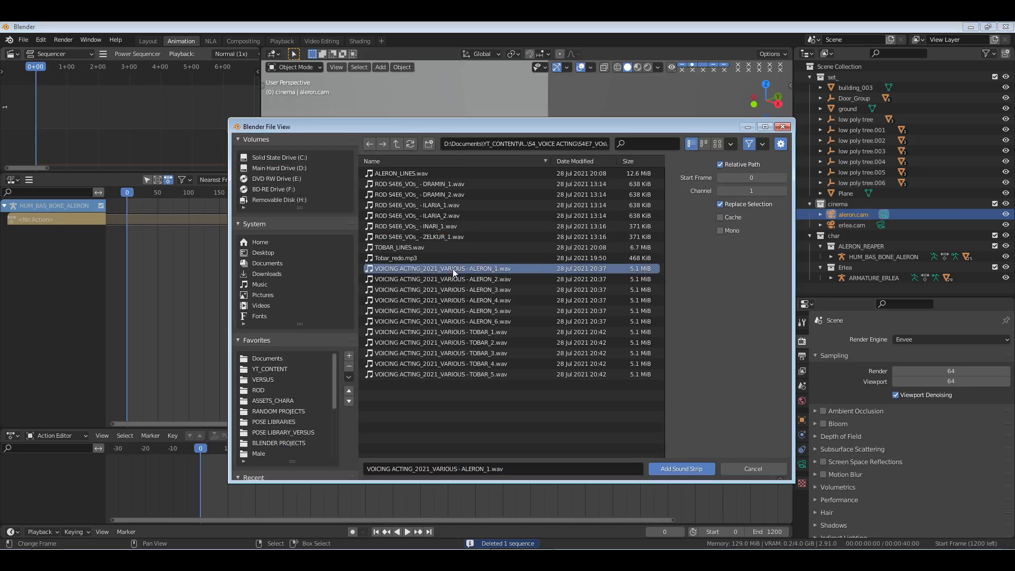
pyautogui.click(682, 469)
pyautogui.press('space')
pyautogui.press('space')
pyautogui.hotkey('alt', 'w')
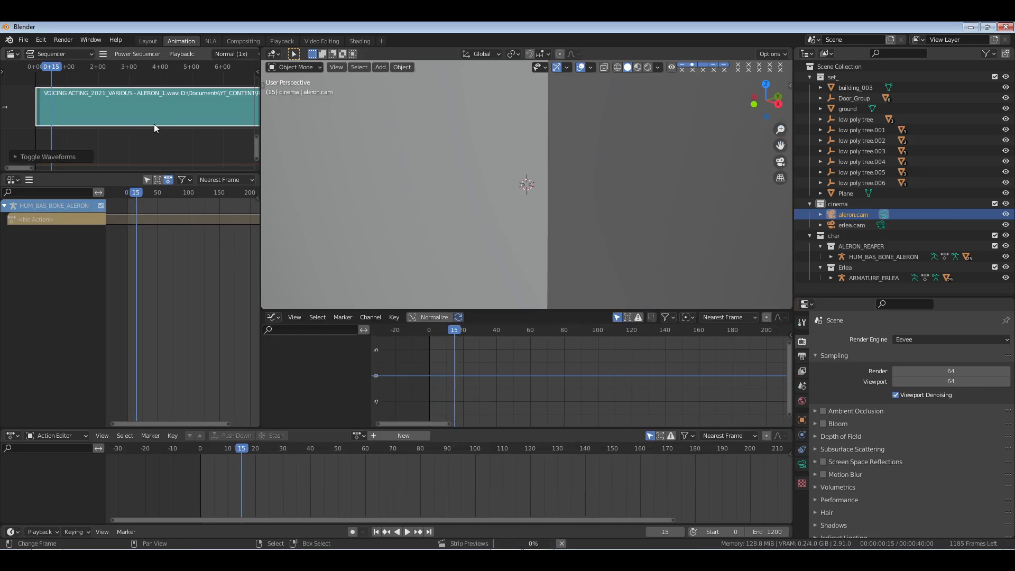
# Split the ALERON_1 sound strip at frame 112 and delete the part after the cut
pyautogui.moveTo(197, 115); pyautogui.dragTo(152, 115, button='middle')
pyautogui.click(110, 117)
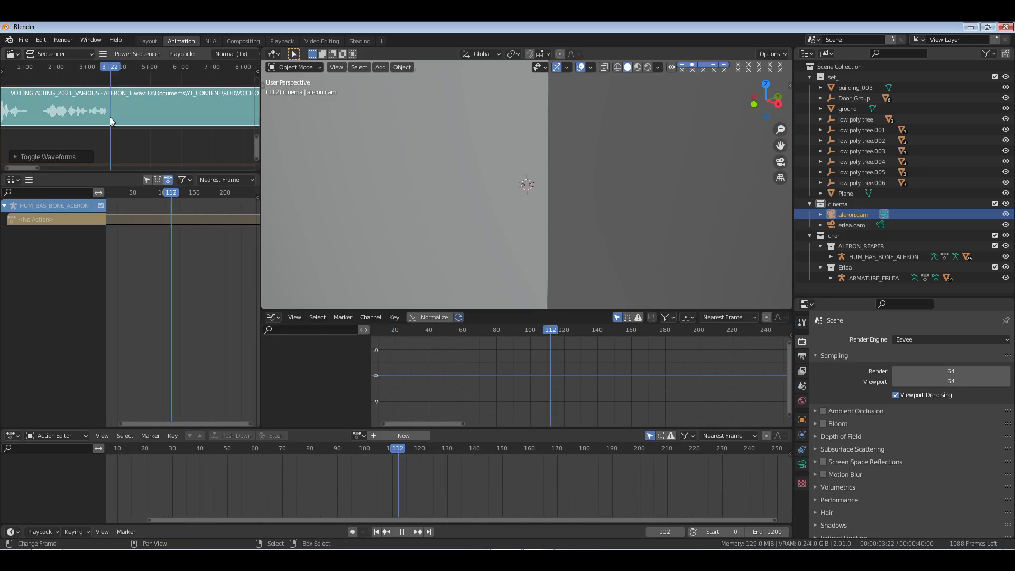
pyautogui.press('k')
pyautogui.press('Delete')
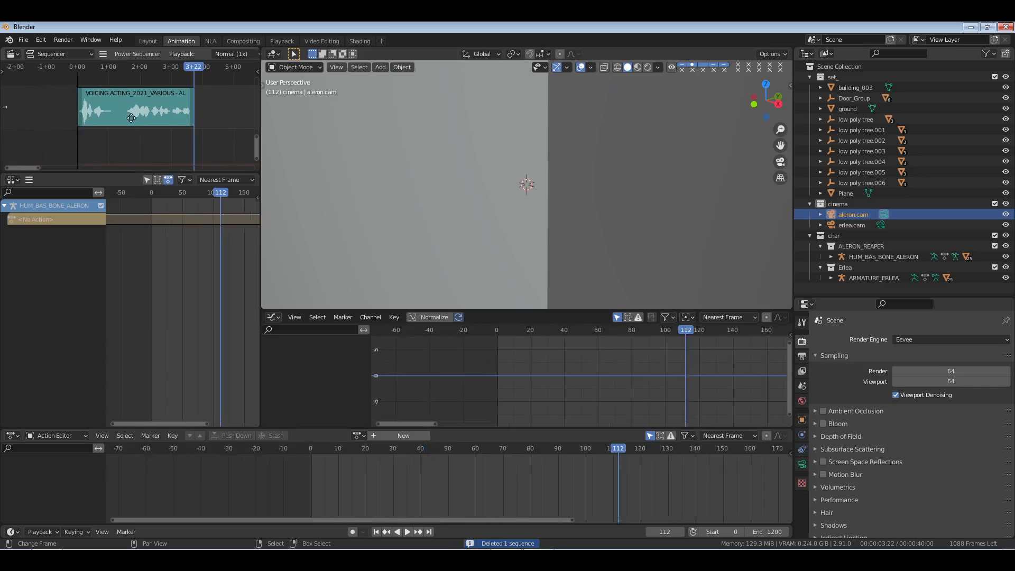
# Play back the end of the trimmed ALERON_1 strip to check where the line finishes
pyautogui.keyDown('ctrl'); pyautogui.scroll(3, 142, 113); pyautogui.keyUp('ctrl')
pyautogui.press('space')
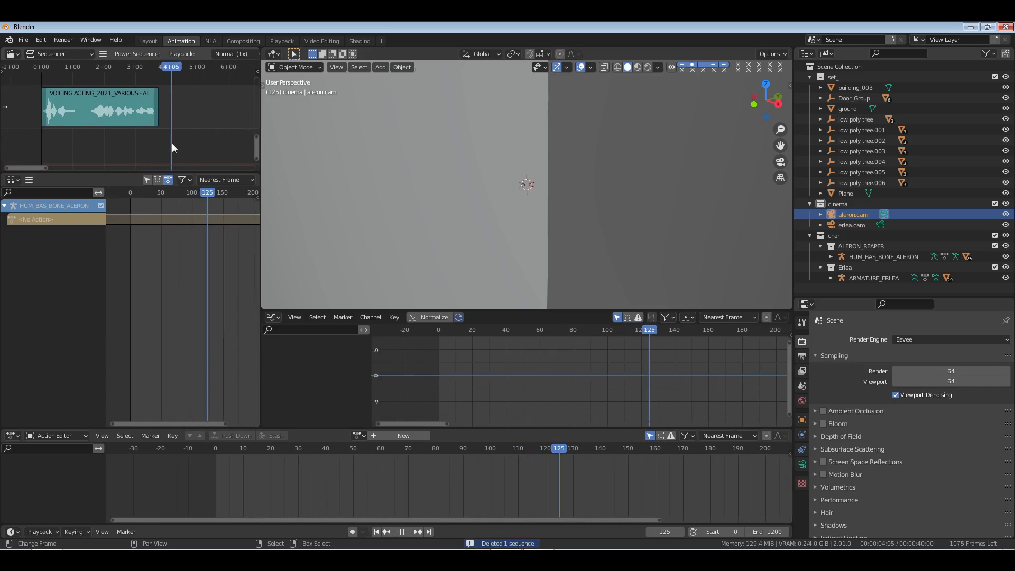
pyautogui.moveTo(198, 118); pyautogui.dragTo(157, 119)
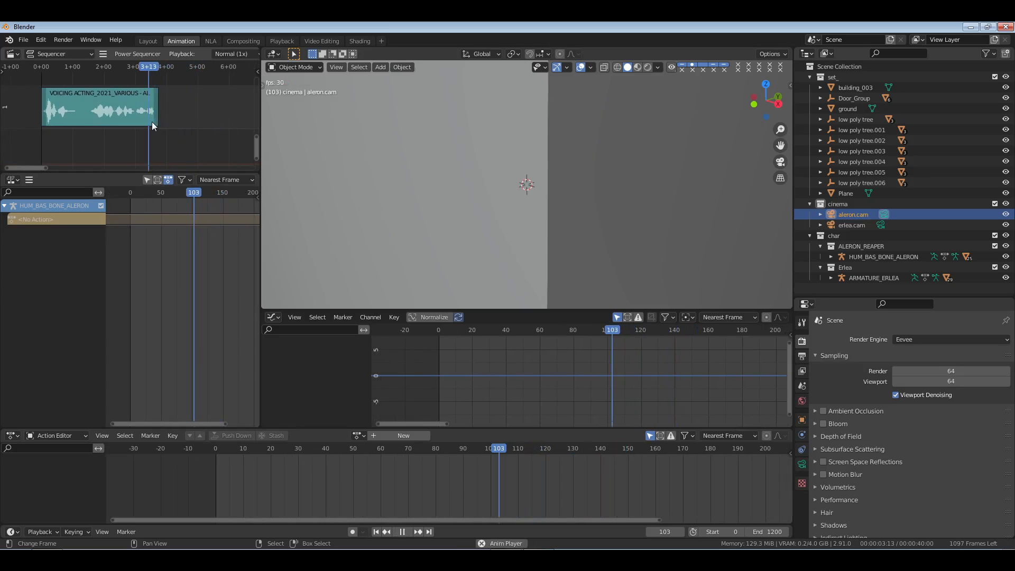
pyautogui.click(133, 123)
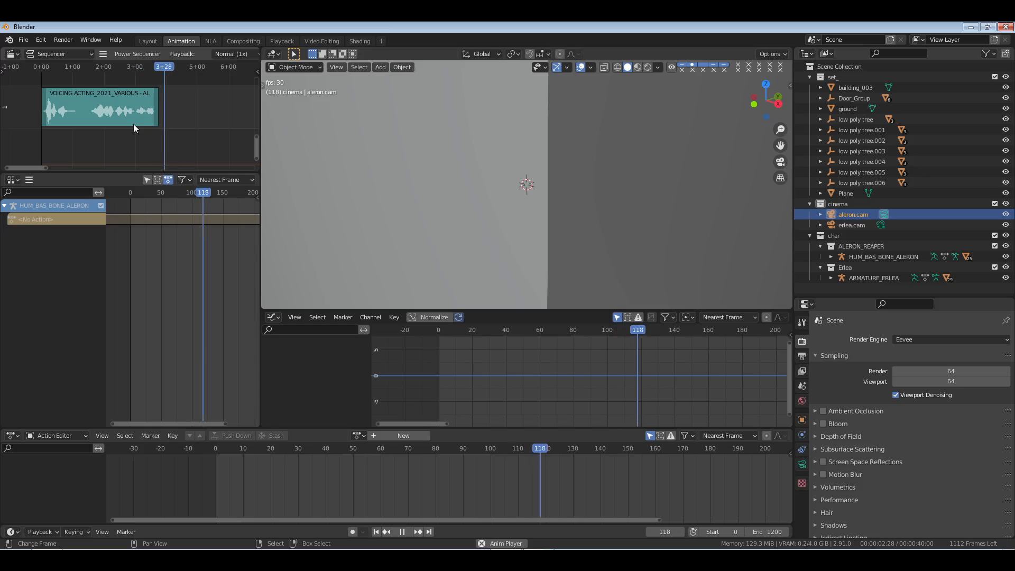
pyautogui.press('space')
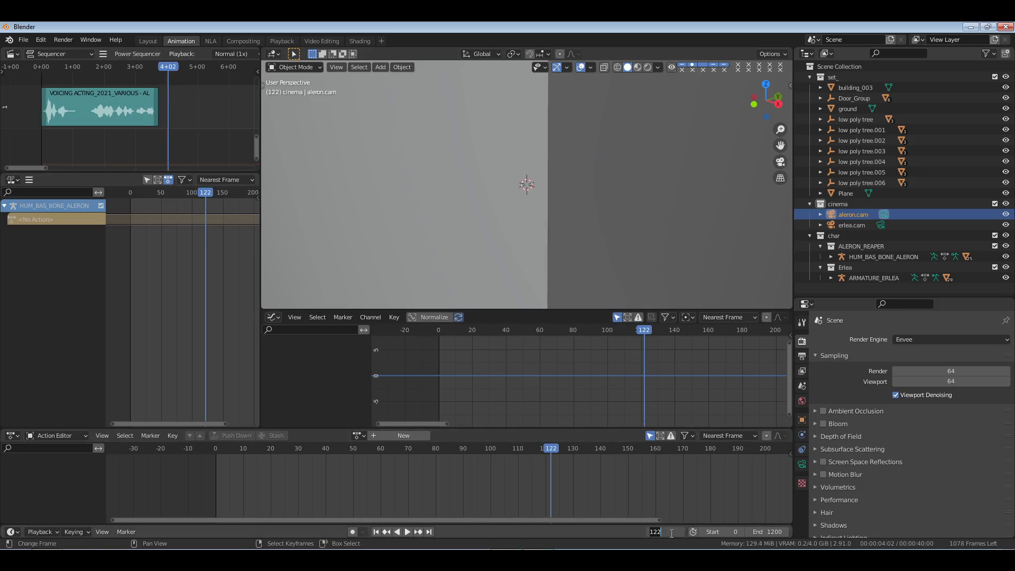
# Add VOICING ACTING_2021_VARIOUS - ERLEA_5.wav from the S4E10_VOs folder as a sound strip at frame 130
pyautogui.press('Return')
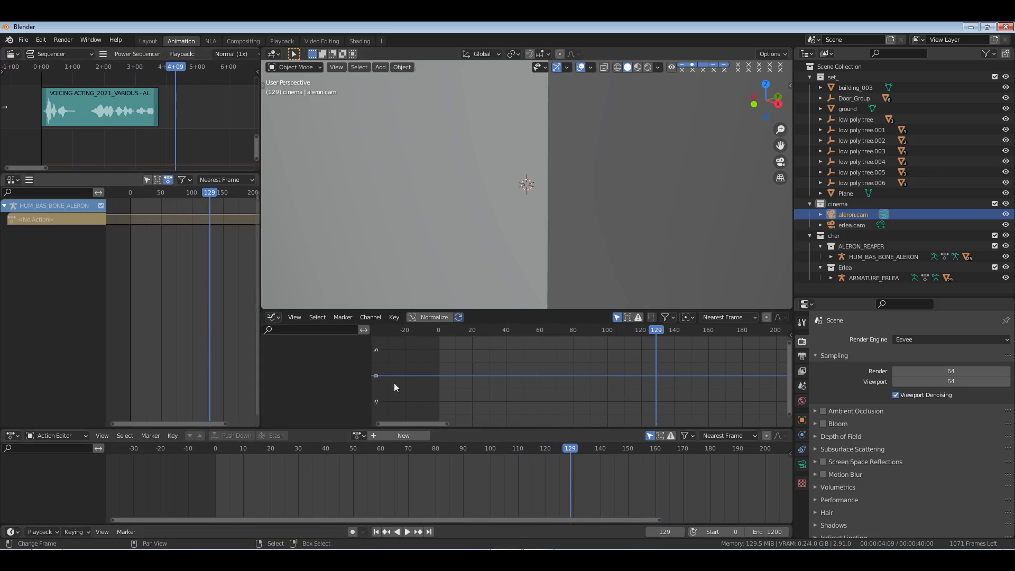
pyautogui.press('Right')
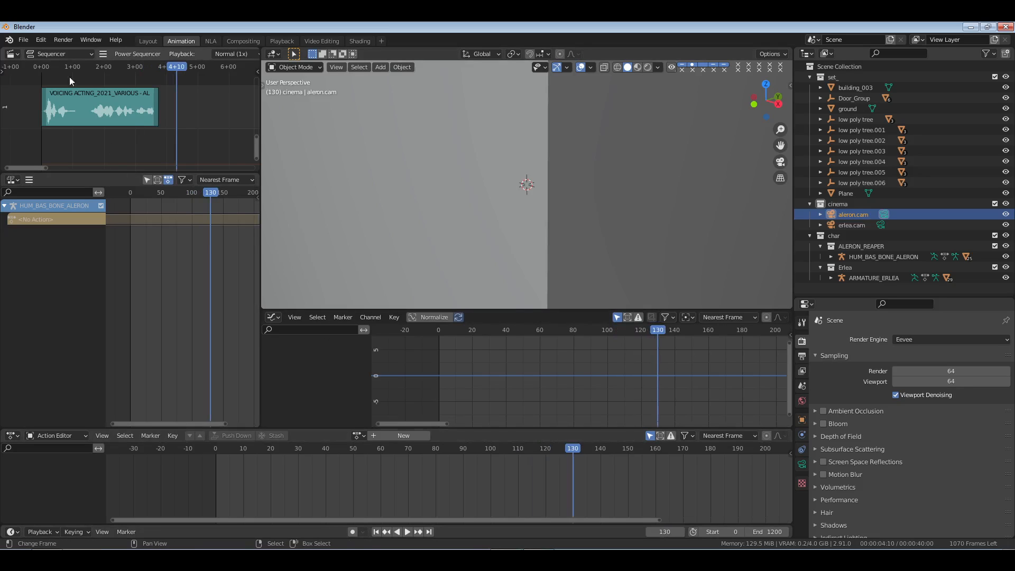
pyautogui.hotkey('shift', 'a')
pyautogui.click(211, 121)
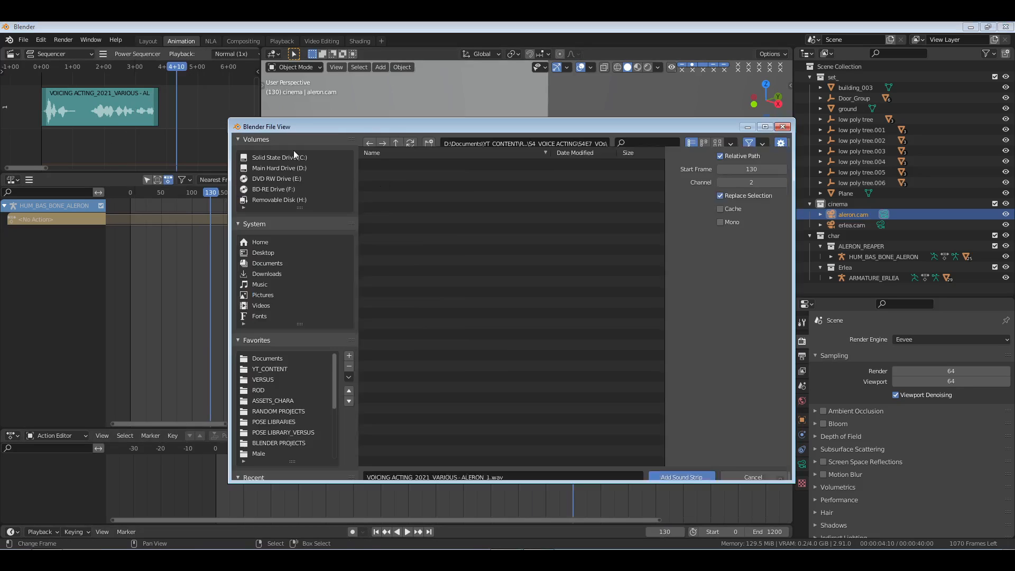
pyautogui.click(396, 143)
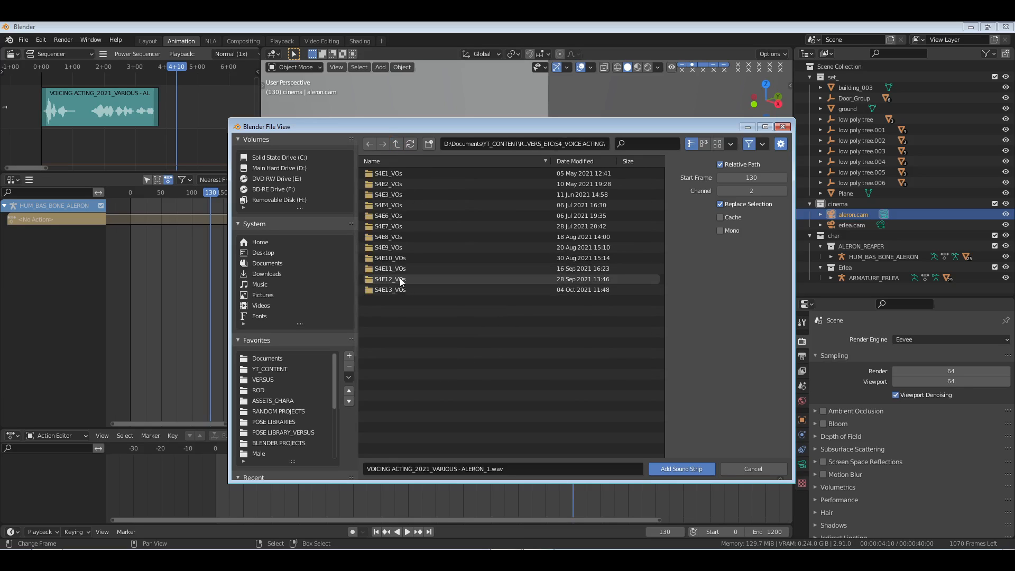
pyautogui.click(400, 278)
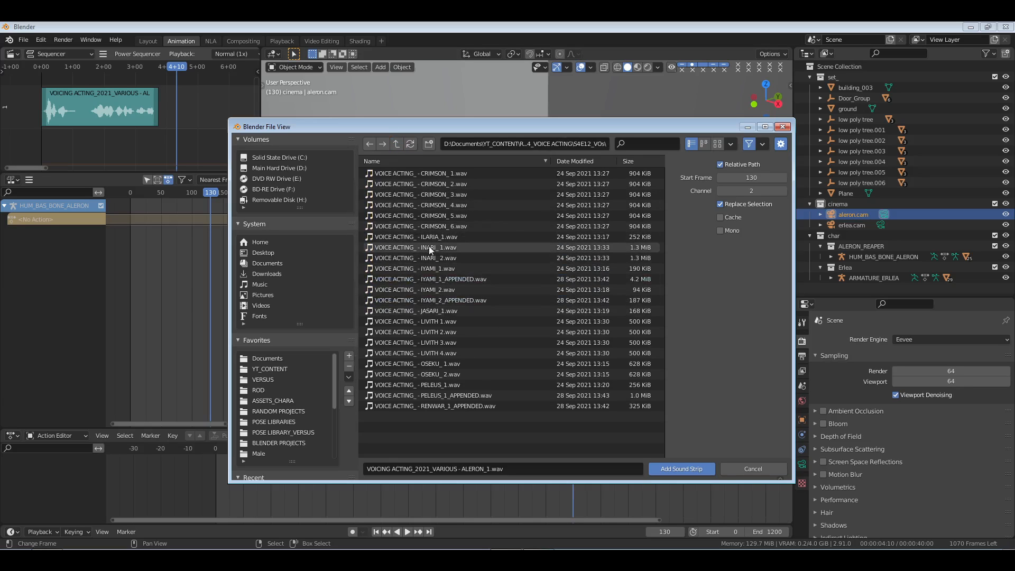
pyautogui.click(396, 143)
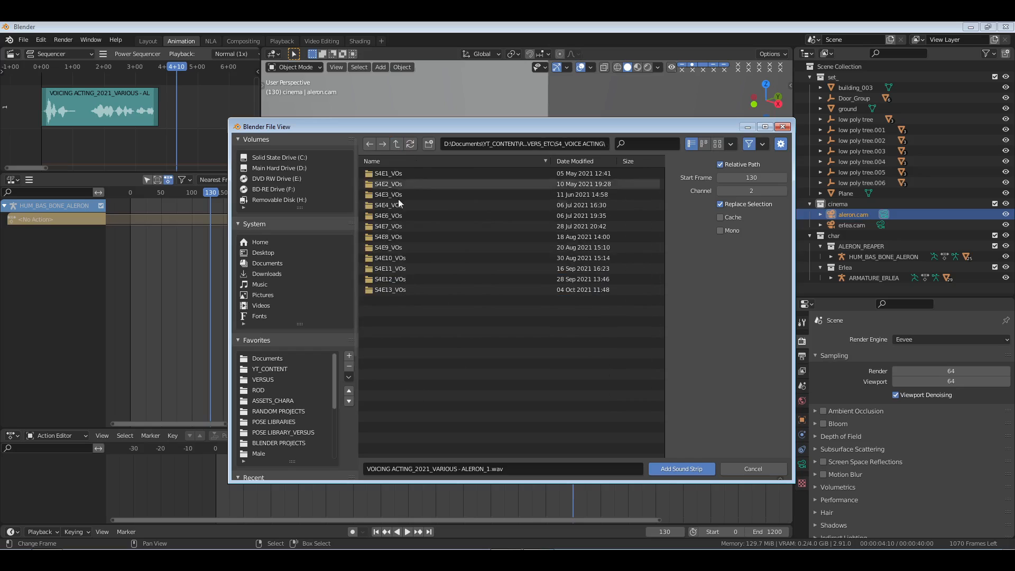
pyautogui.click(398, 265)
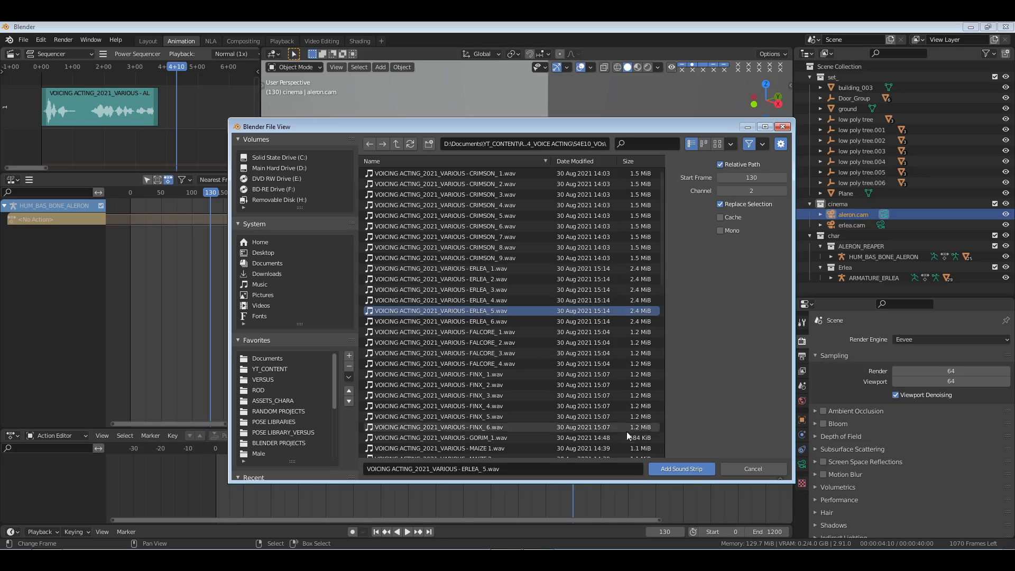
pyautogui.click(690, 471)
# Play the ERLEA_5 strip up to frame 194, move it down to channel 1 and display its waveform
pyautogui.press('space')
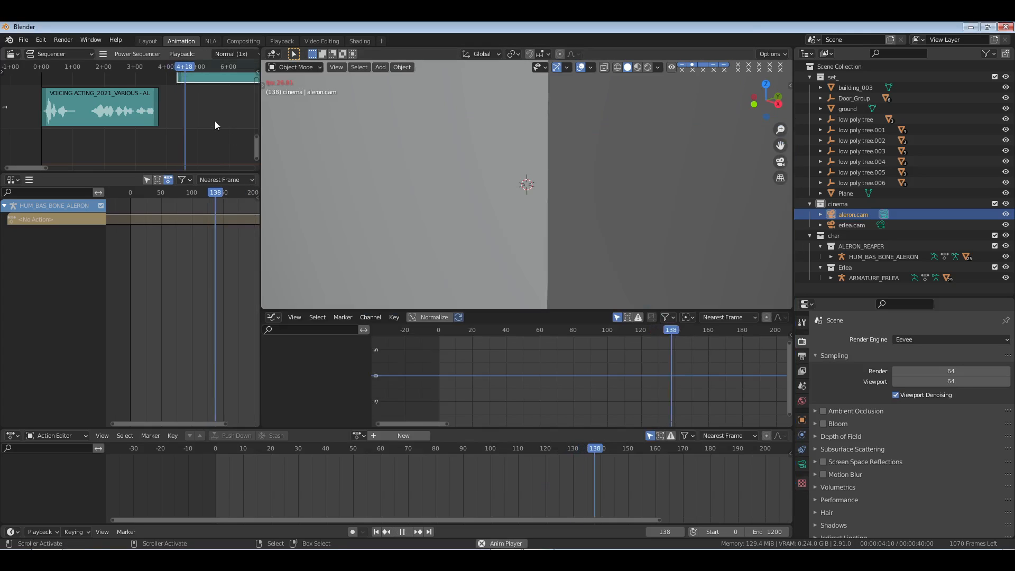
pyautogui.press('space')
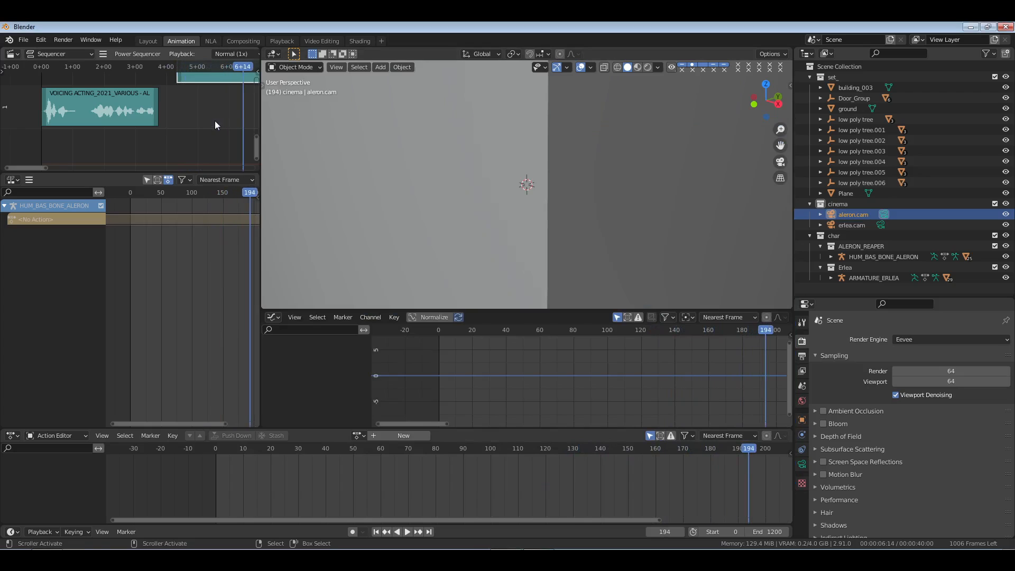
pyautogui.moveTo(215, 125)
pyautogui.mouseDown(button='middle')
pyautogui.moveTo(201, 136)
pyautogui.moveTo(172, 98)
pyautogui.moveTo(111, 92)
pyautogui.moveTo(130, 90)
pyautogui.mouseUp(button='middle')
pyautogui.press('g')
pyautogui.click(209, 144)
pyautogui.hotkey('alt', 'w')
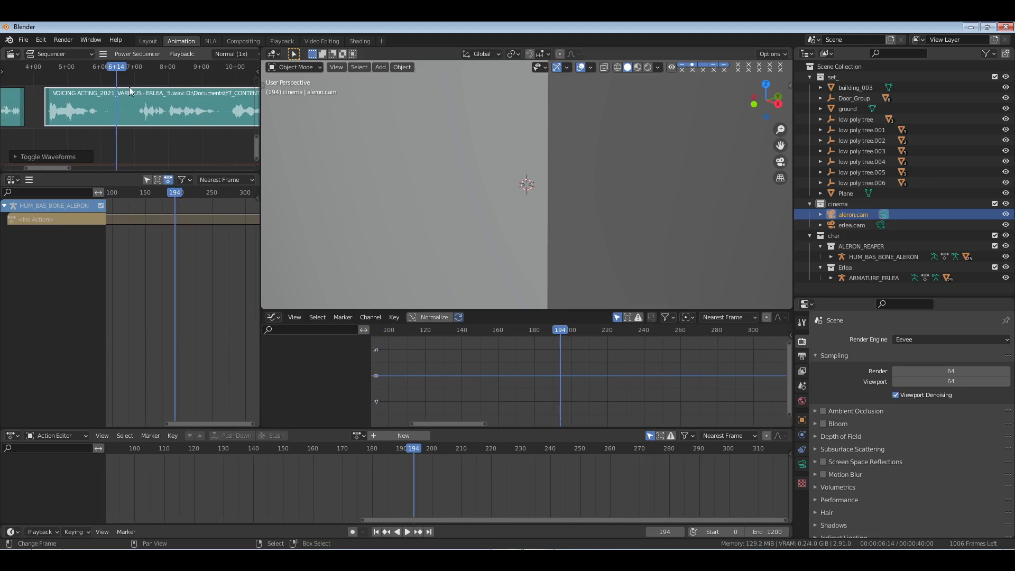
# Split the ERLEA_5 sound strip at frame 194 and delete the part after the cut
pyautogui.press('k')
pyautogui.click(148, 118)
pyautogui.press('Delete')
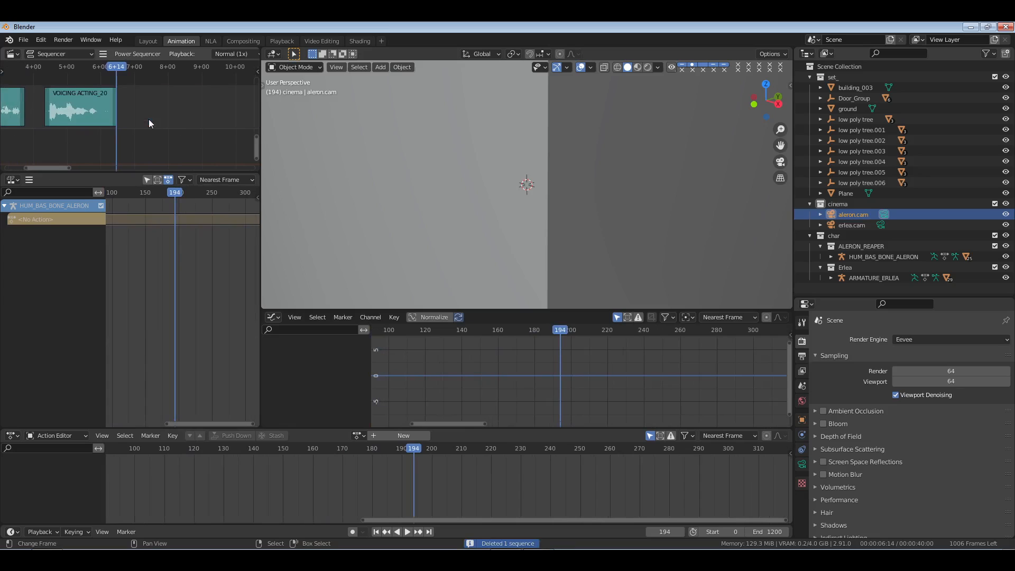
pyautogui.moveTo(95, 118); pyautogui.dragTo(151, 121, button='middle')
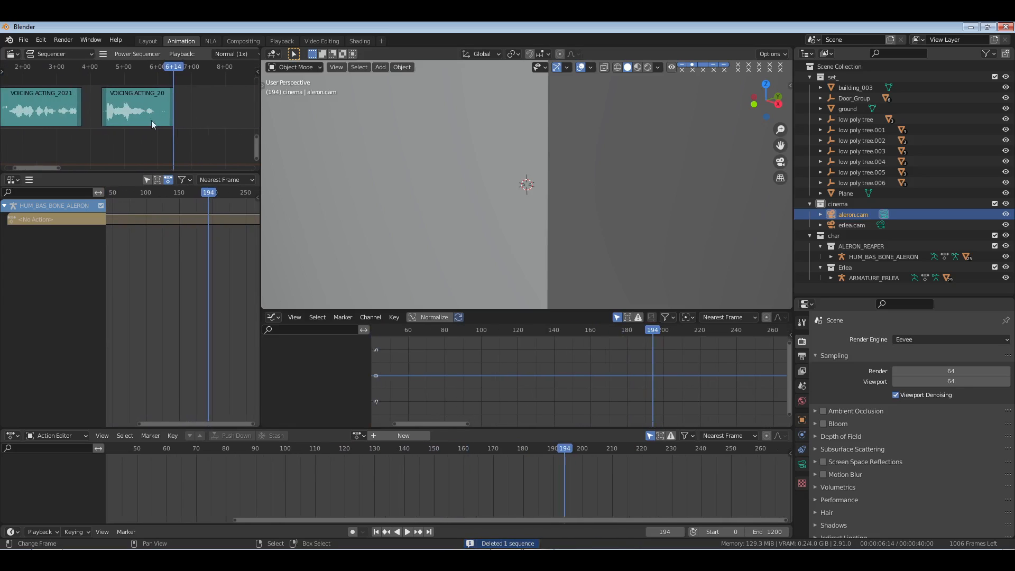
# Move the playhead to frame 200 and set the scene's end frame to 200
pyautogui.click(581, 478)
pyautogui.click(769, 532)
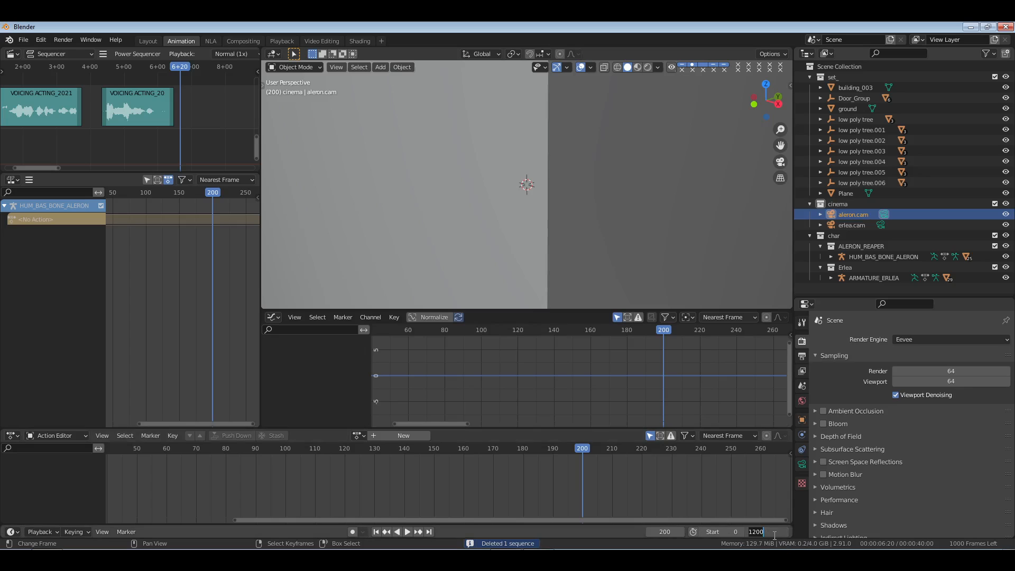
pyautogui.write('200')
pyautogui.press('Return')
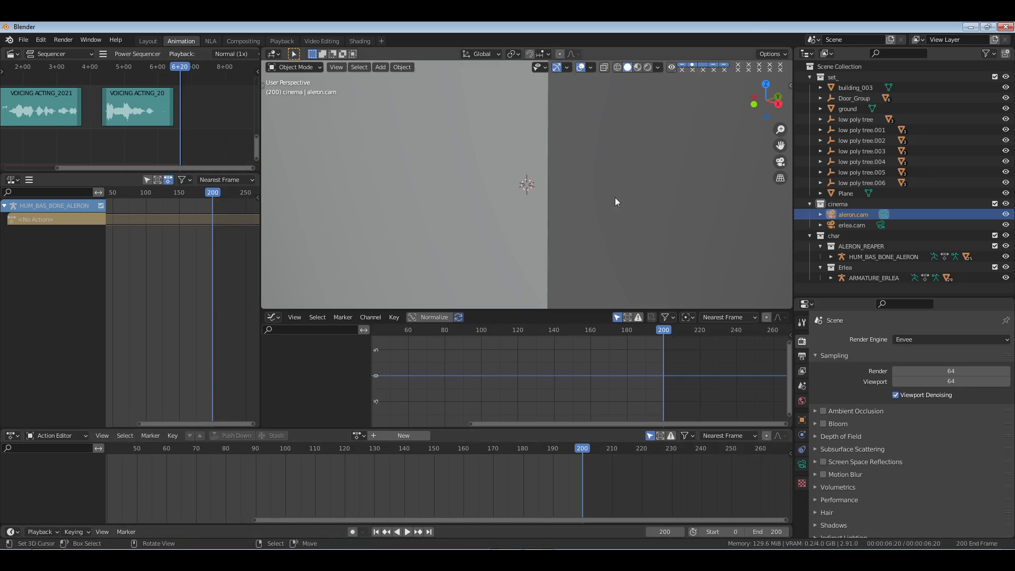
# Return to frame 0 and select the HUM_BAS_BONE_ALERON armature standing in front of the door
pyautogui.scroll(-5, 508, 191)
pyautogui.keyDown('shift'); pyautogui.moveTo(510, 192); pyautogui.dragTo(478, 385, button='middle'); pyautogui.keyUp('shift')
pyautogui.click(375, 531)
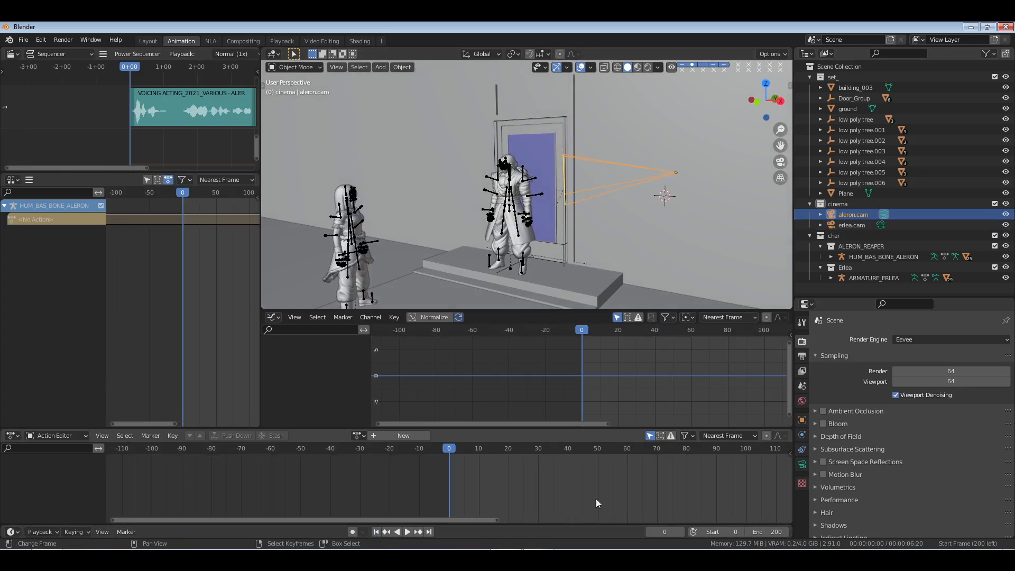
pyautogui.moveTo(639, 483); pyautogui.dragTo(527, 492, button='middle')
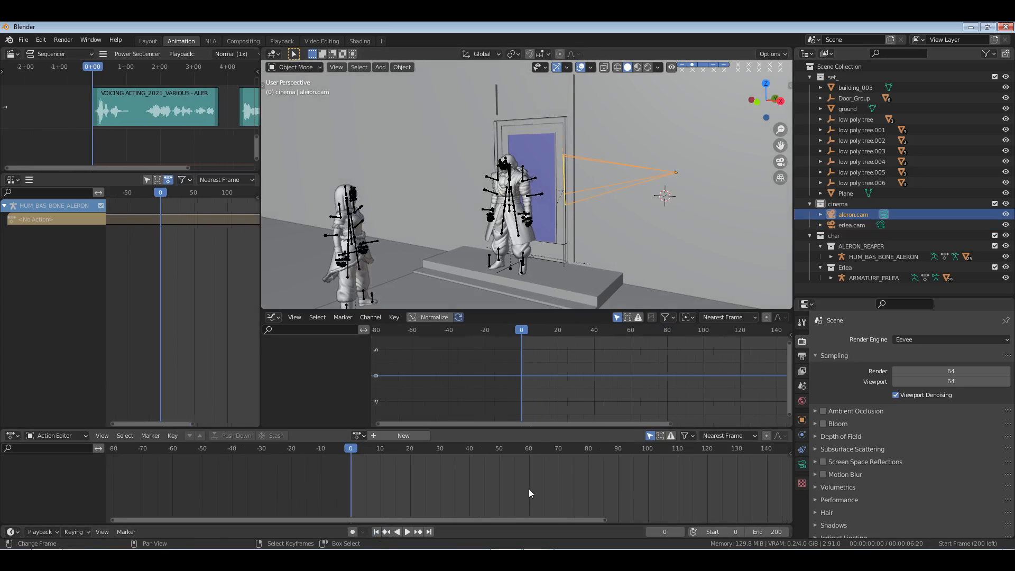
pyautogui.click(511, 174)
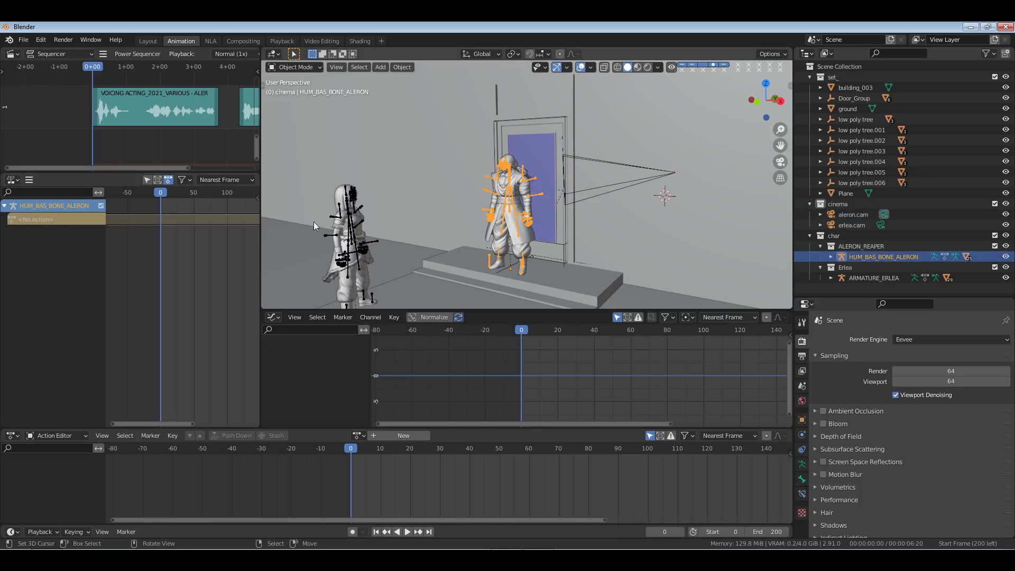
# Select the Erlea armature and the Aleron armature in turn, and collapse the Erlea, ALERON_REAPER and set_ collections
pyautogui.click(362, 206)
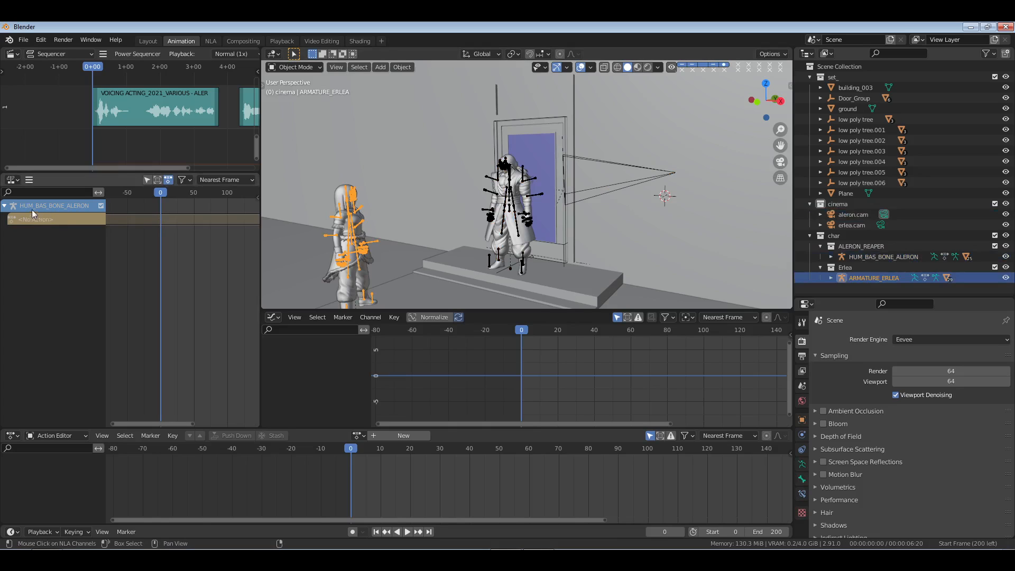
pyautogui.click(53, 205)
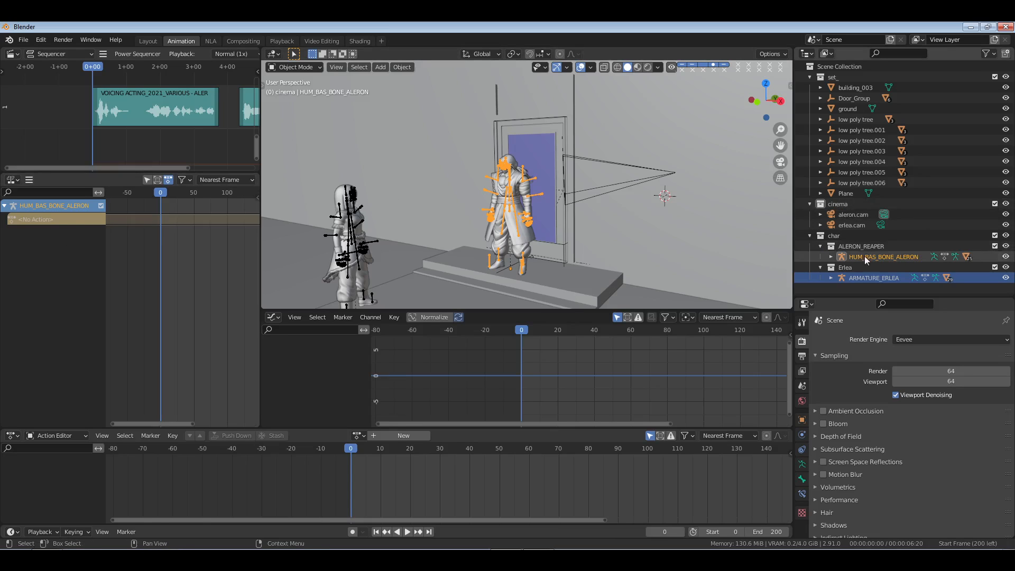
pyautogui.click(821, 266)
pyautogui.click(820, 245)
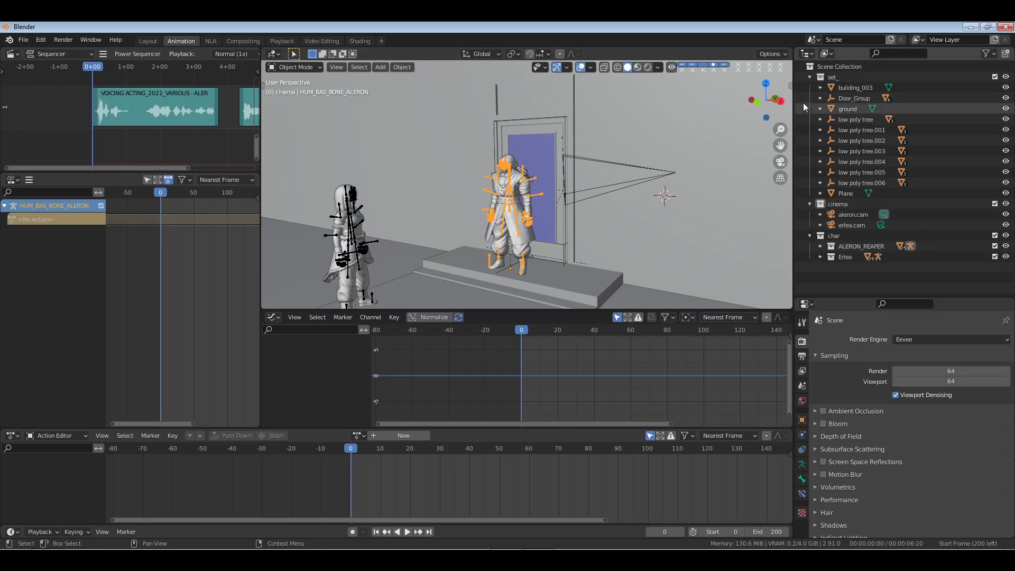
pyautogui.click(809, 78)
# Bind aleron.cam to a timeline marker at frame 0 and view the scene through this camera
pyautogui.click(857, 99)
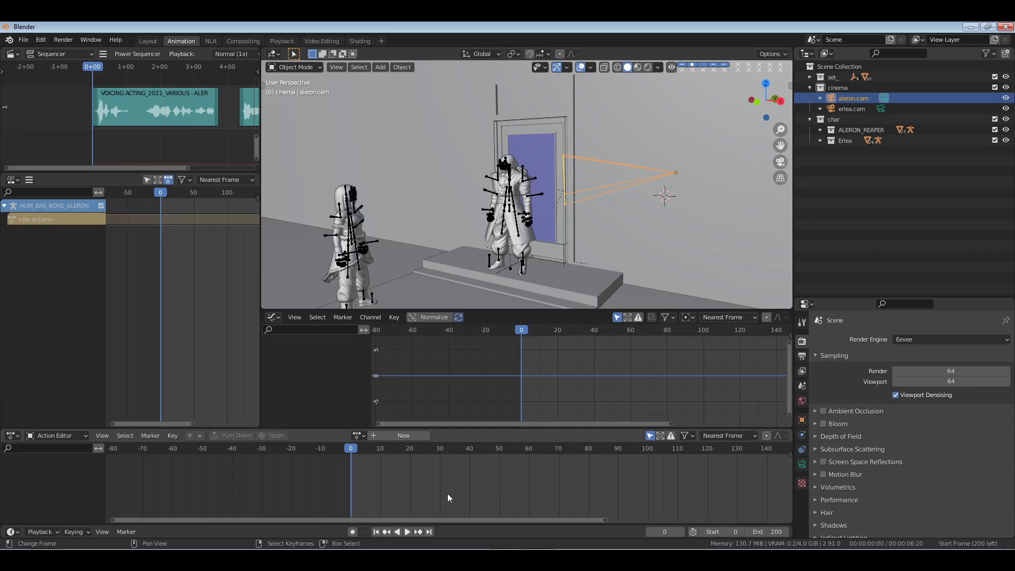
pyautogui.keyDown('ctrl'); pyautogui.scroll(-3, 447, 496); pyautogui.keyUp('ctrl')
pyautogui.keyDown('ctrl'); pyautogui.scroll(-1, 542, 483); pyautogui.keyUp('ctrl')
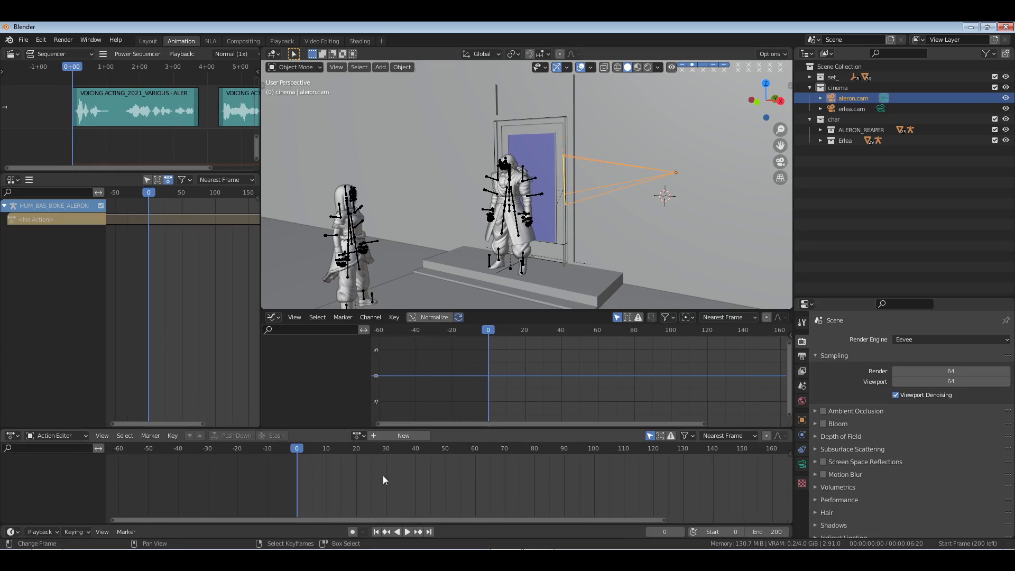
pyautogui.hotkey('ctrl', 'b')
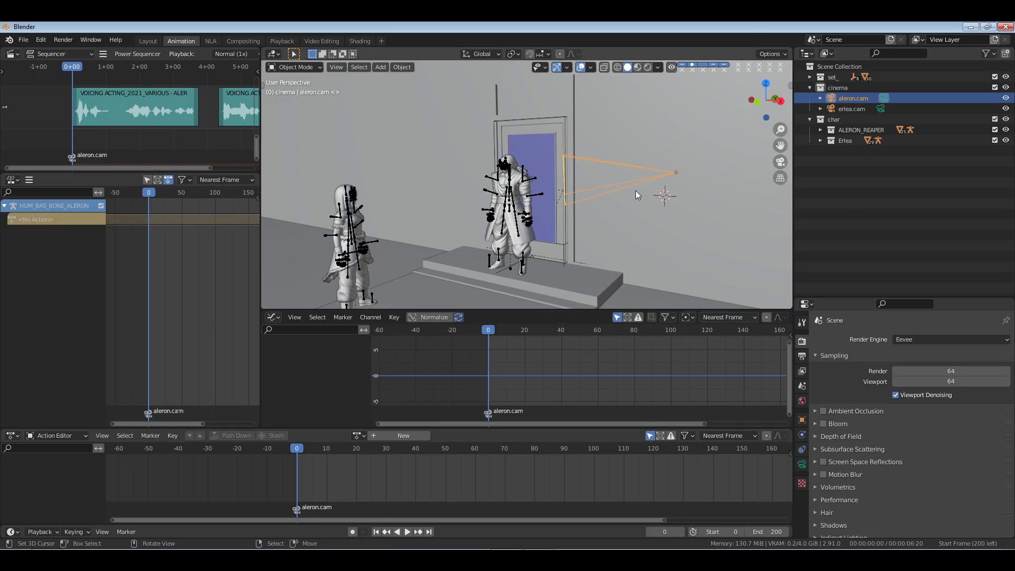
pyautogui.press('KP_0')
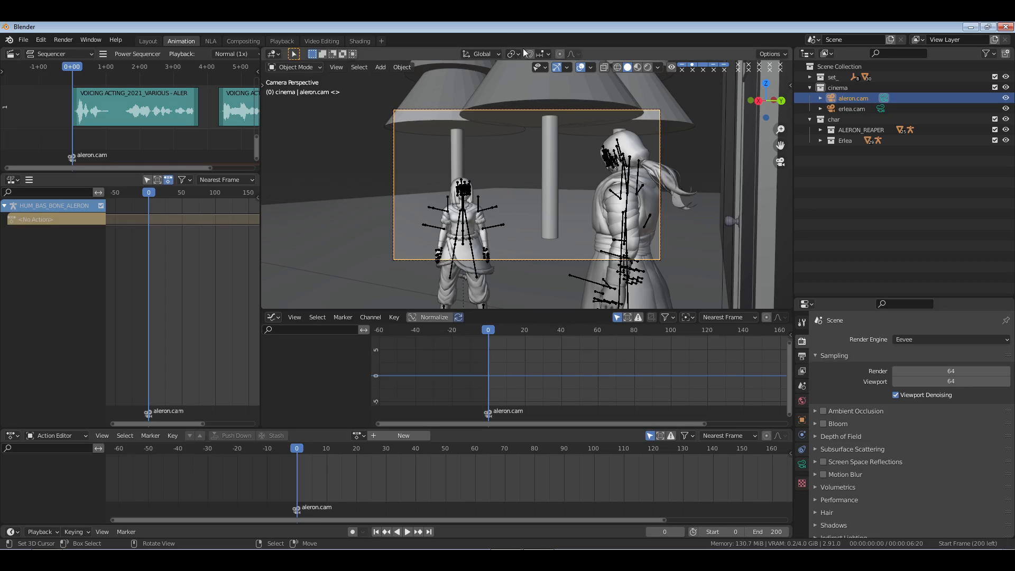
# Split the 3D viewport vertically, hide the overlays in one camera view and orbit the other out to a user perspective
pyautogui.rightClick(523, 53)
pyautogui.click(521, 60)
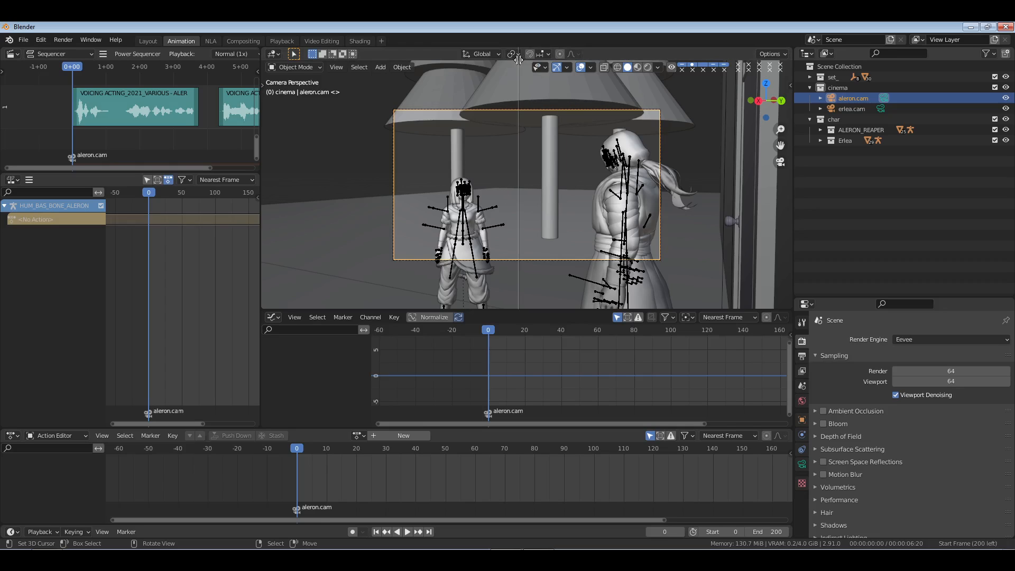
pyautogui.click(519, 66)
pyautogui.scroll(3, 407, 178)
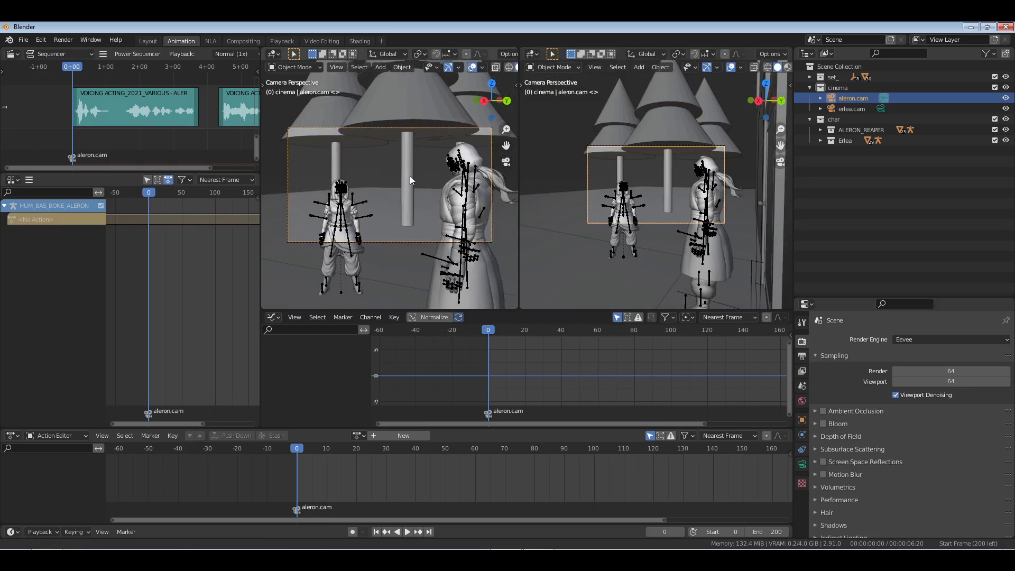
pyautogui.click(472, 68)
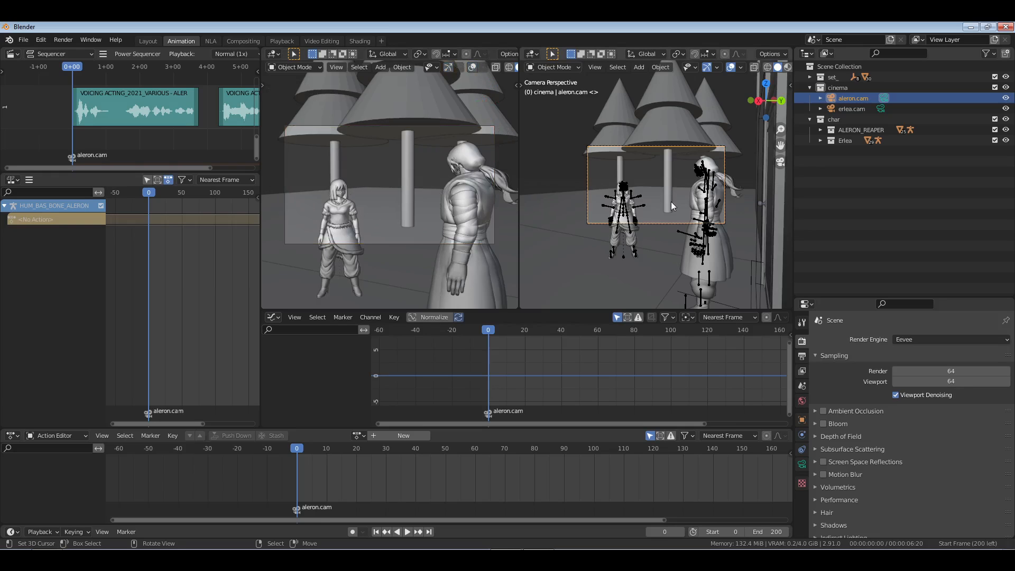
pyautogui.moveTo(670, 201); pyautogui.dragTo(782, 211, button='middle')
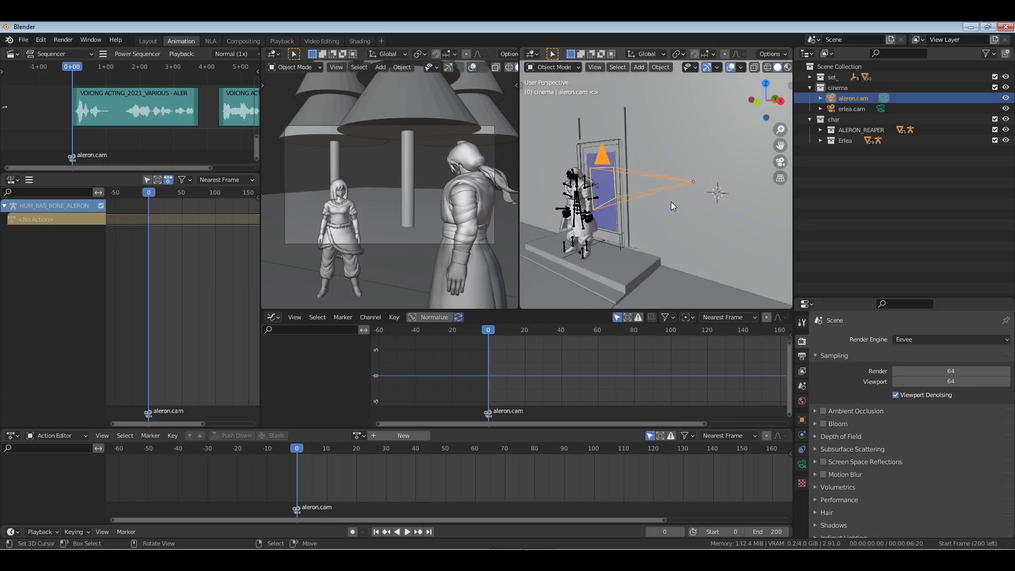
# Frame aleron.cam in the perspective viewport and activate the Move tool
pyautogui.press('KP_Decimal')
pyautogui.press('t')
pyautogui.click(530, 123)
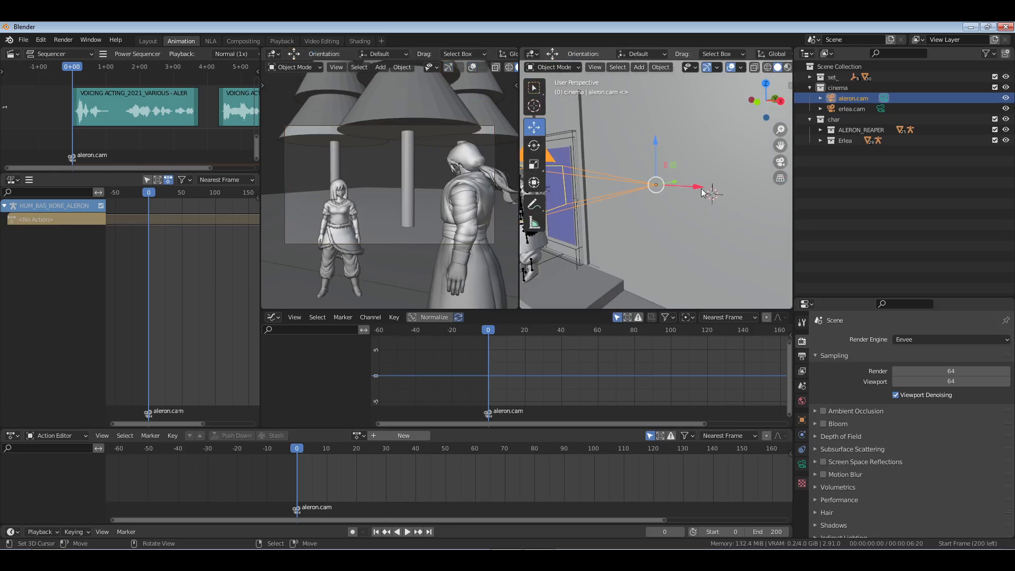
pyautogui.press('t')
# Set aleron.cam's Rotation Y to 0° and turn on automatic keyframing
pyautogui.click(802, 421)
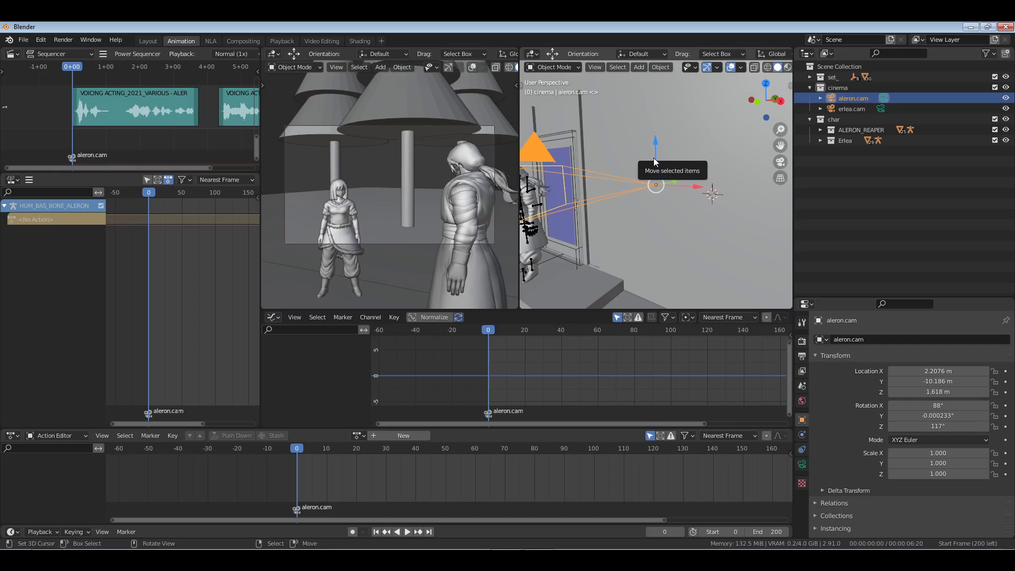
pyautogui.moveTo(938, 415); pyautogui.dragTo(941, 416)
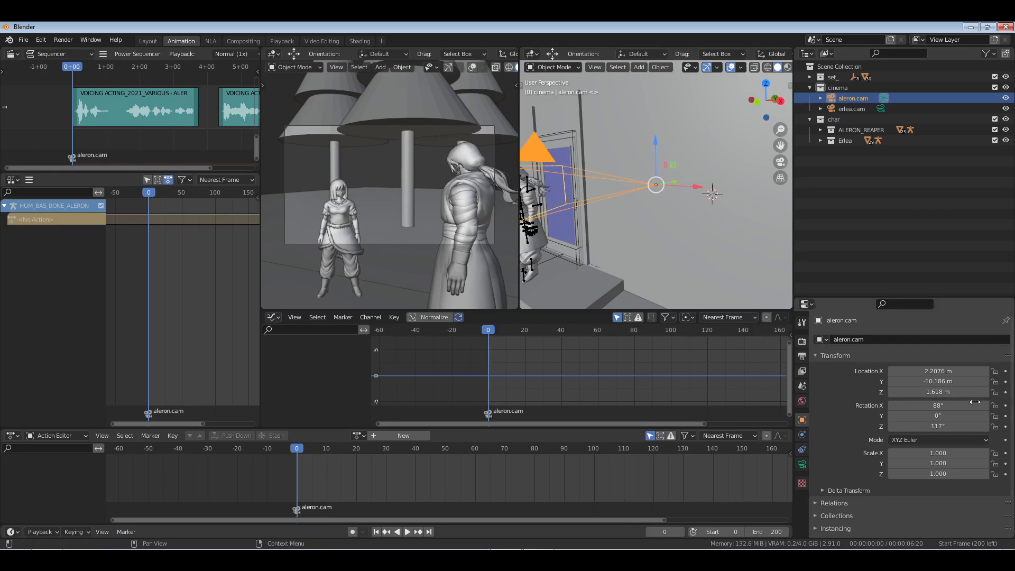
pyautogui.click(353, 531)
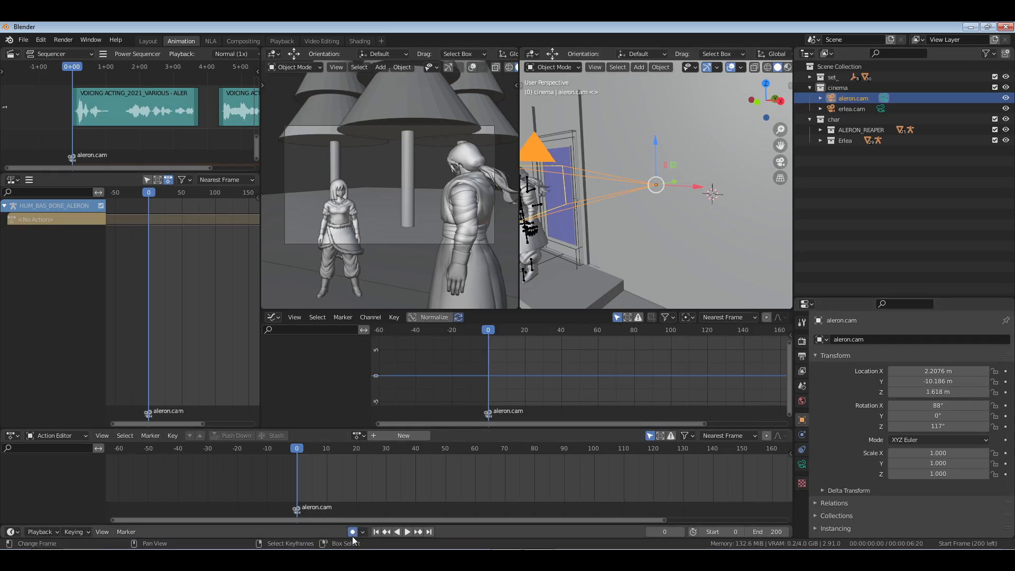
# Switch the transform orientation to Local and insert a Location & Rotation keyframe for aleron.cam at frame 0
pyautogui.moveTo(610, 188); pyautogui.dragTo(652, 239, button='middle')
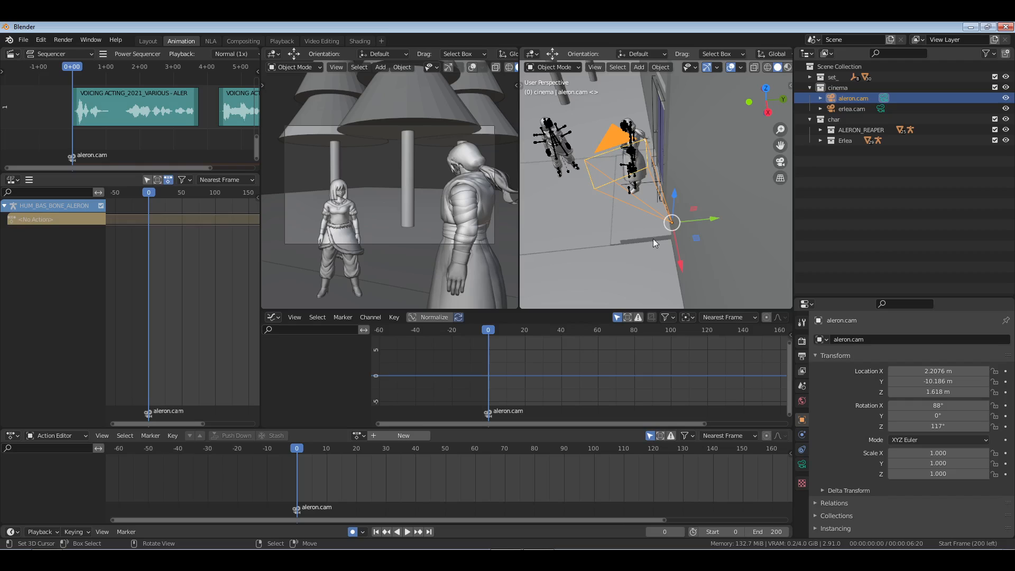
pyautogui.click(773, 53)
pyautogui.click(762, 101)
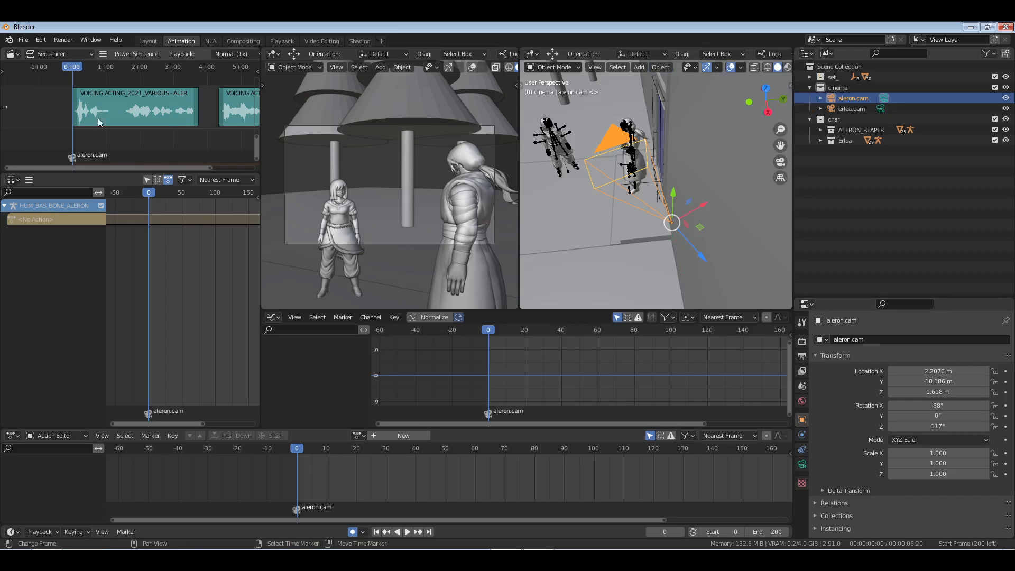
pyautogui.press('i')
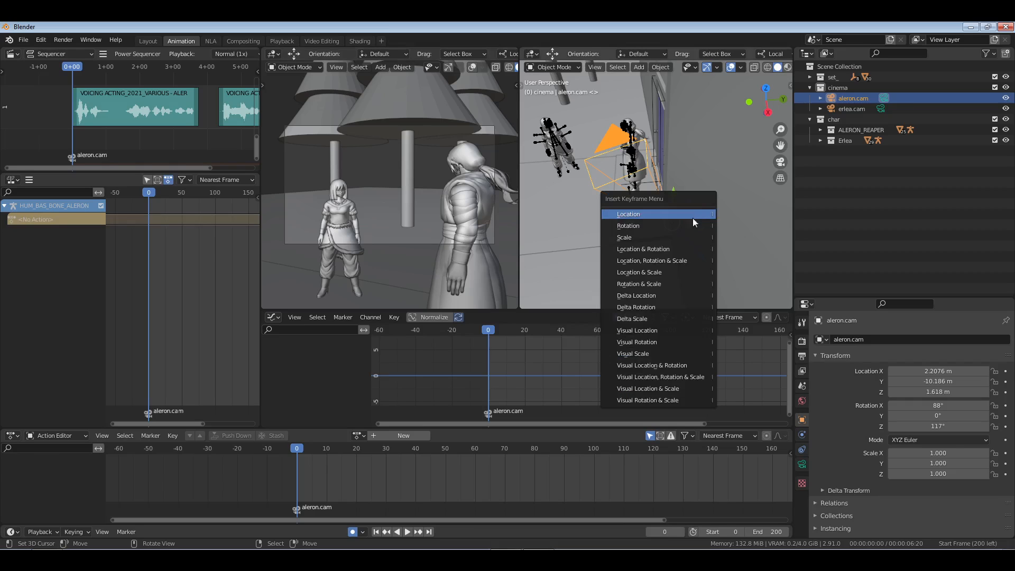
pyautogui.click(681, 248)
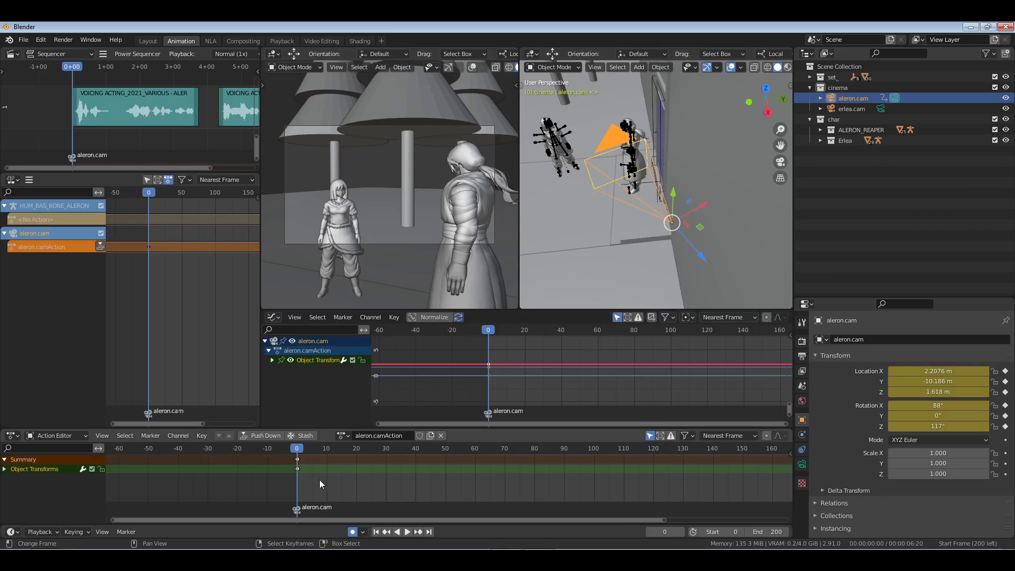
# At frame 120, move aleron.cam forward along its local Z axis to about X 1.73 m, Y -10.43 m, Z 1.60 m
pyautogui.press('space')
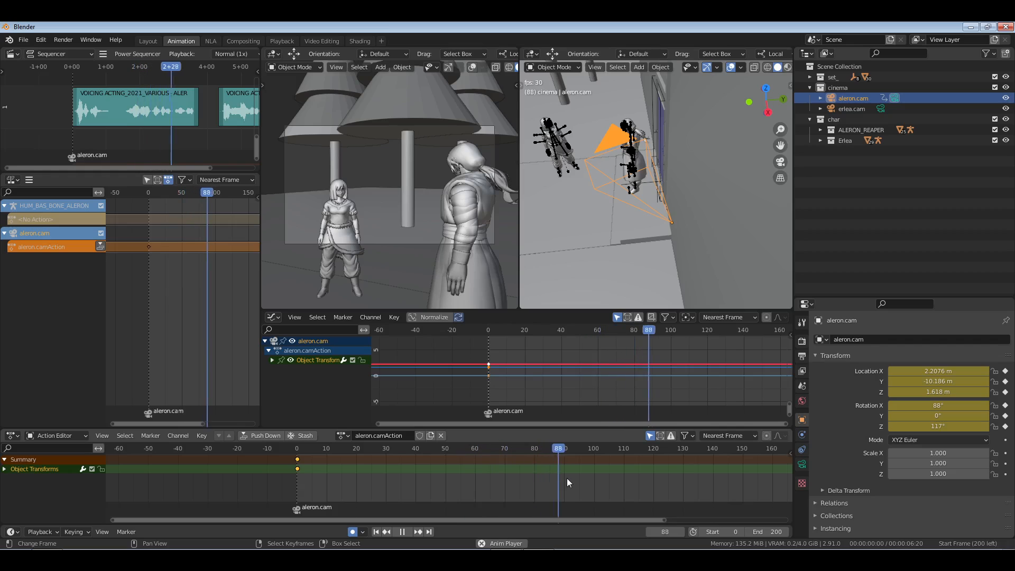
pyautogui.press('space')
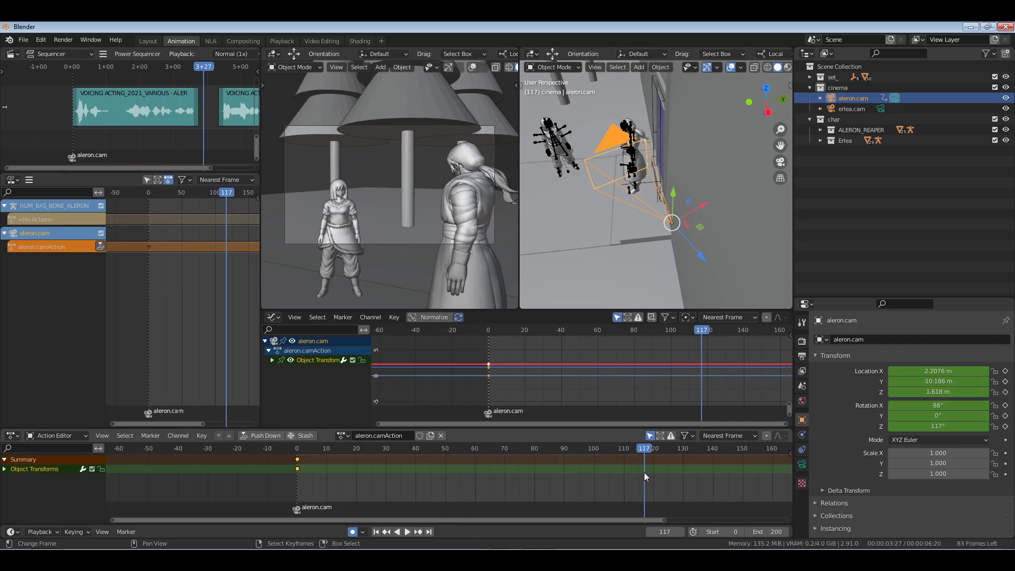
pyautogui.moveTo(644, 472); pyautogui.dragTo(652, 472)
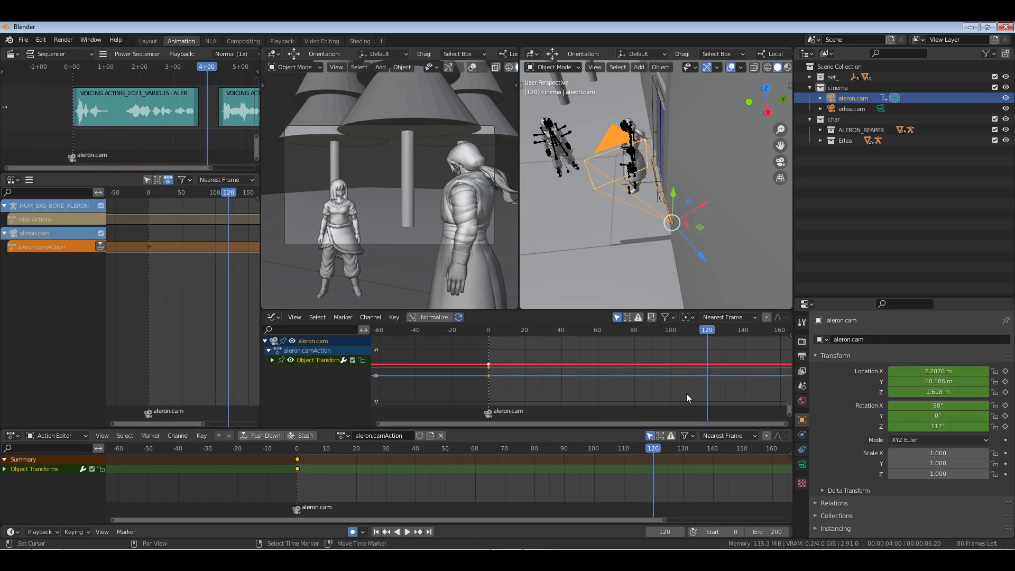
pyautogui.moveTo(661, 233); pyautogui.dragTo(707, 208, button='middle')
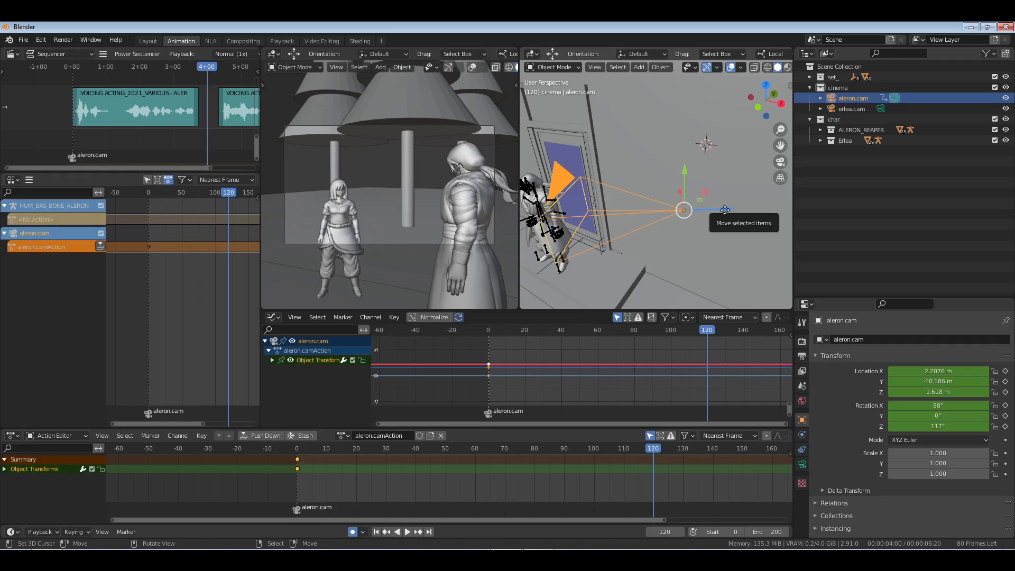
pyautogui.moveTo(725, 210); pyautogui.dragTo(680, 211)
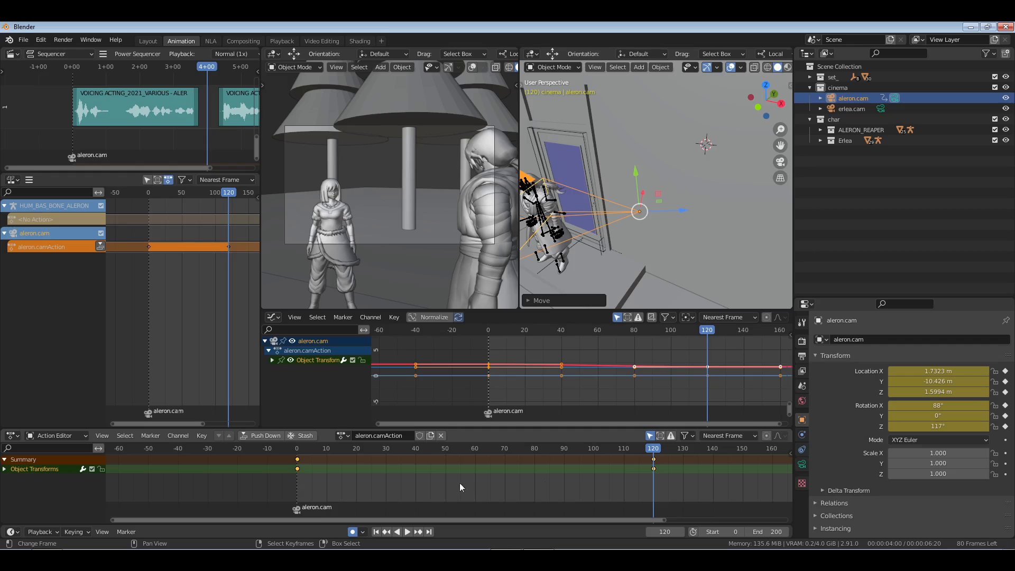
# Set the handle type of aleron.cam's keyframes to Vector and return to frame 0
pyautogui.press('v')
pyautogui.click(511, 505)
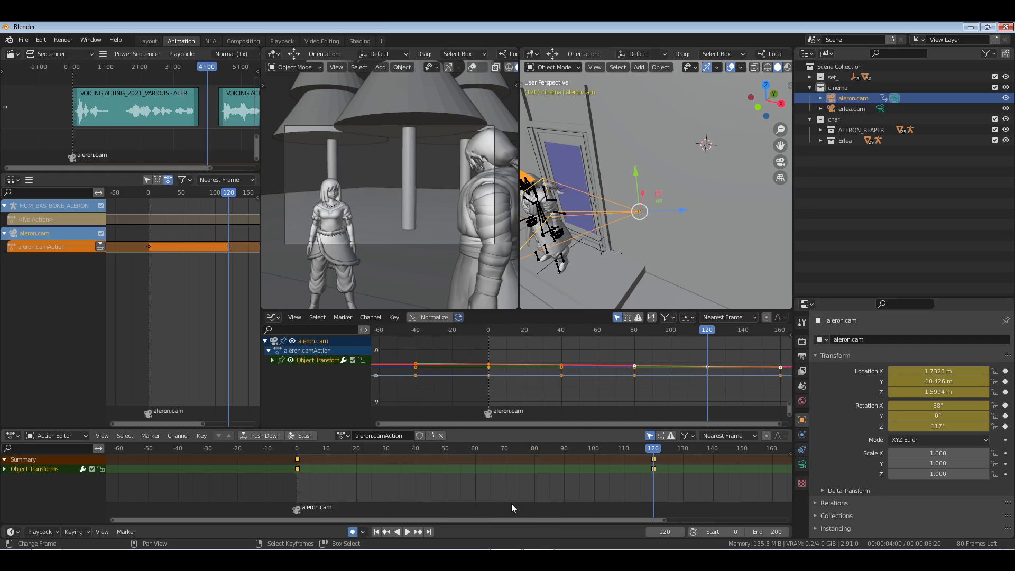
pyautogui.hotkey('shift', 'Left')
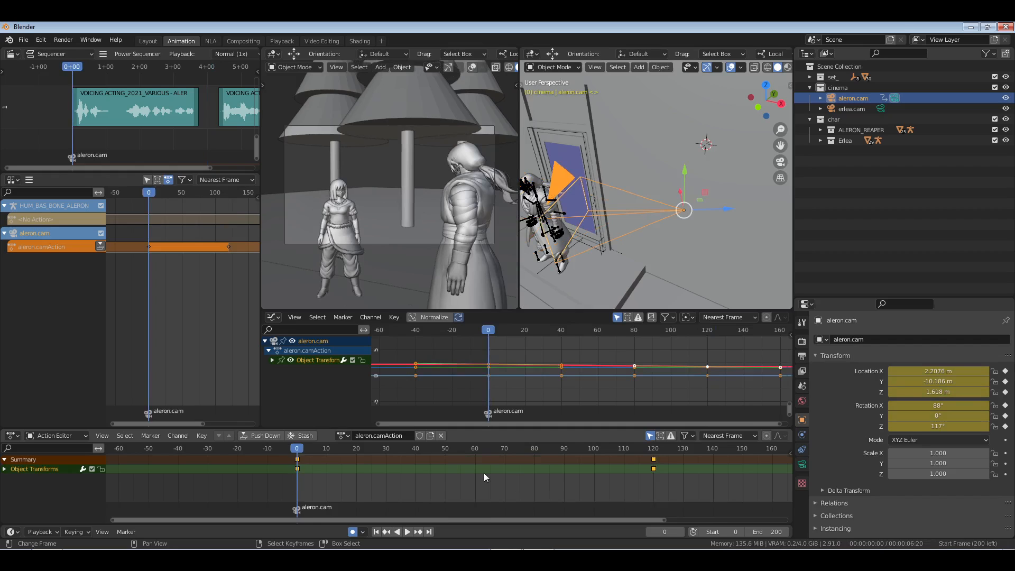
# Try Elastic interpolation on aleron.cam's keyframes
pyautogui.press('t')
pyautogui.click(365, 491)
pyautogui.press('t')
pyautogui.press('t')
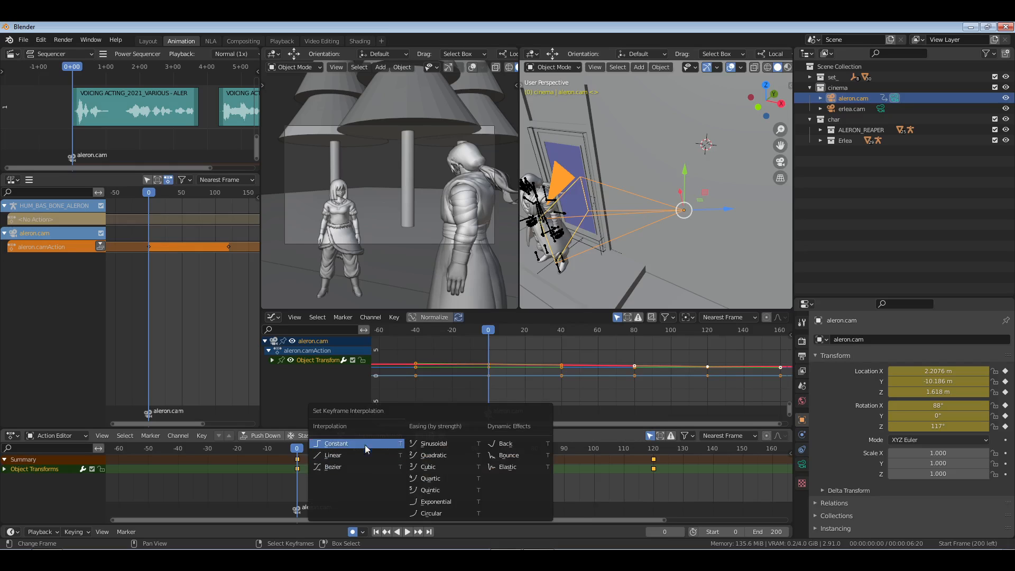
pyautogui.press('e')
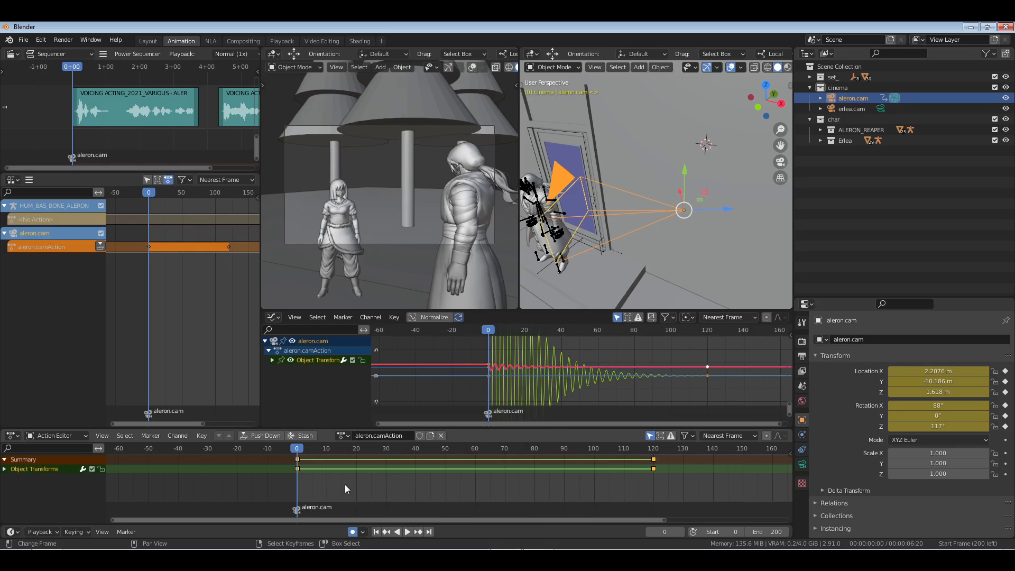
# Reapply the Vector handle type to aleron.cam's keyframes, fit the curves in view and briefly play the camera animation from frame 0
pyautogui.press('v')
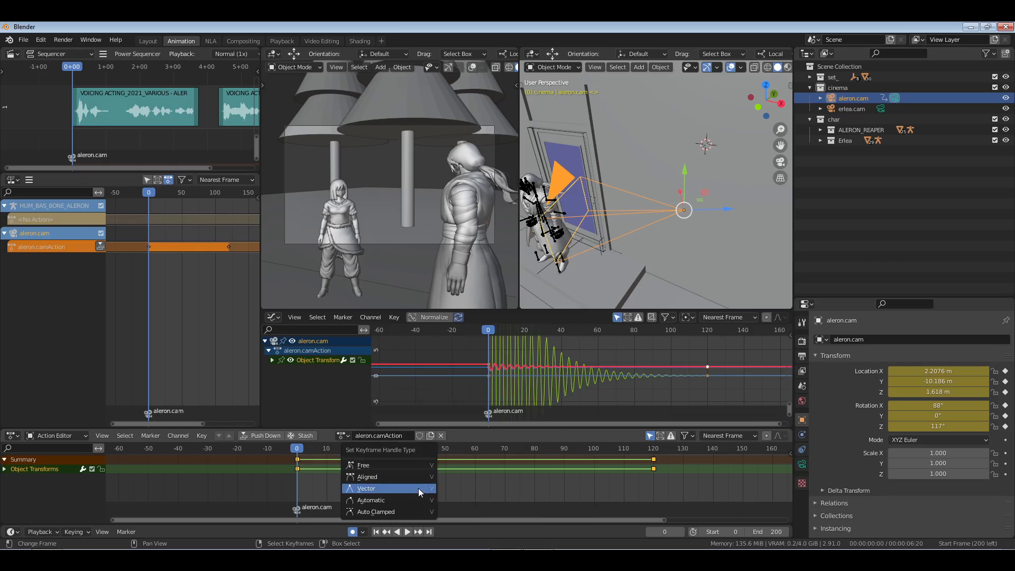
pyautogui.click(396, 487)
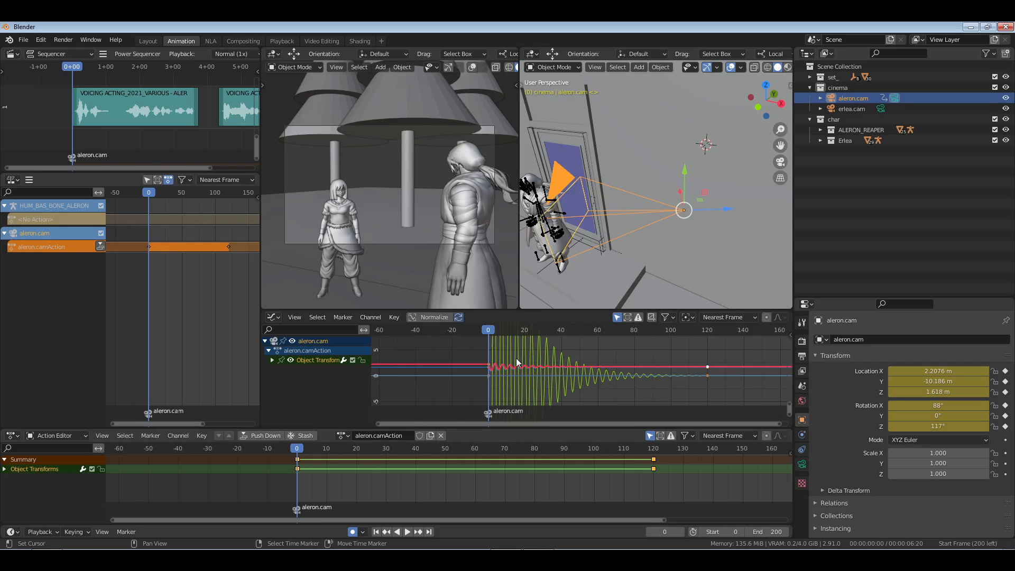
pyautogui.press('Home')
pyautogui.press('space')
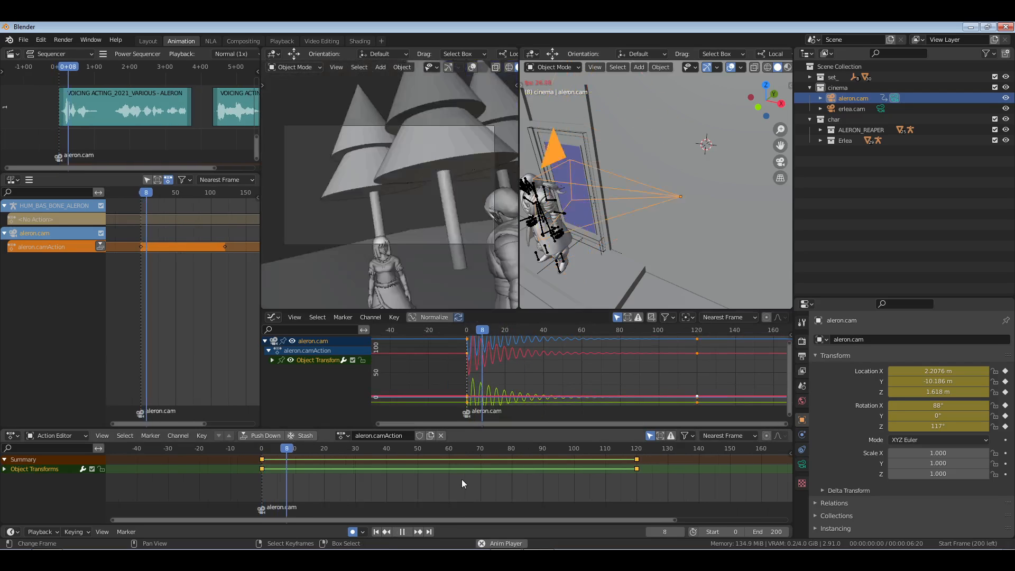
pyautogui.press('space')
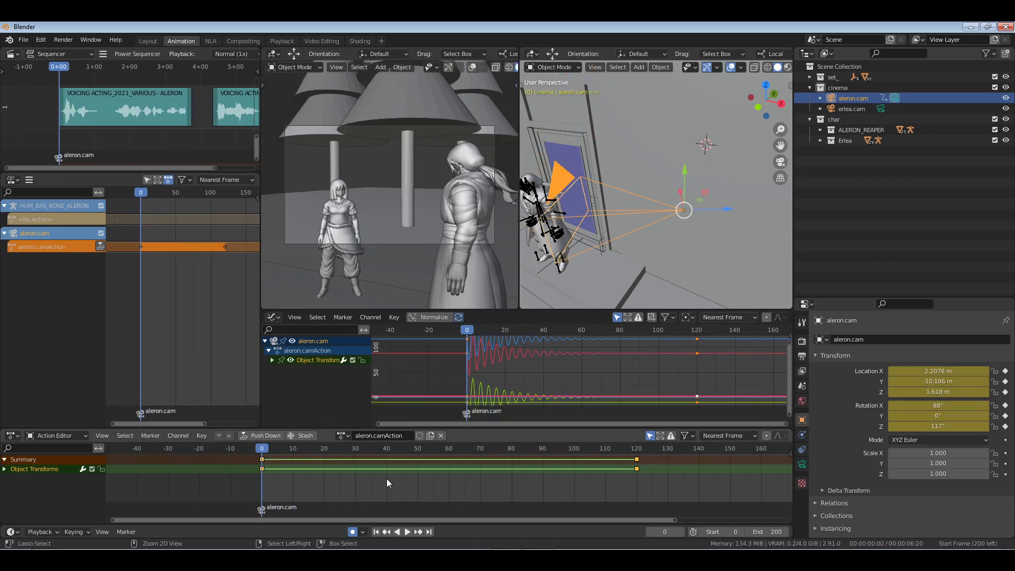
# Set the interpolation of aleron.cam's keyframes to Bezier
pyautogui.press('t')
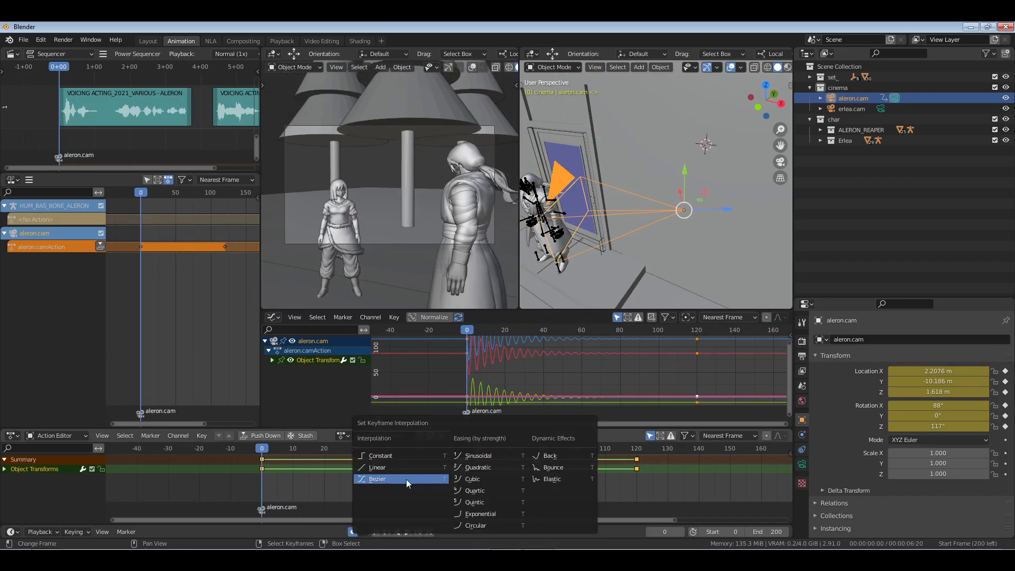
pyautogui.press('Escape')
pyautogui.press('t')
pyautogui.click(368, 482)
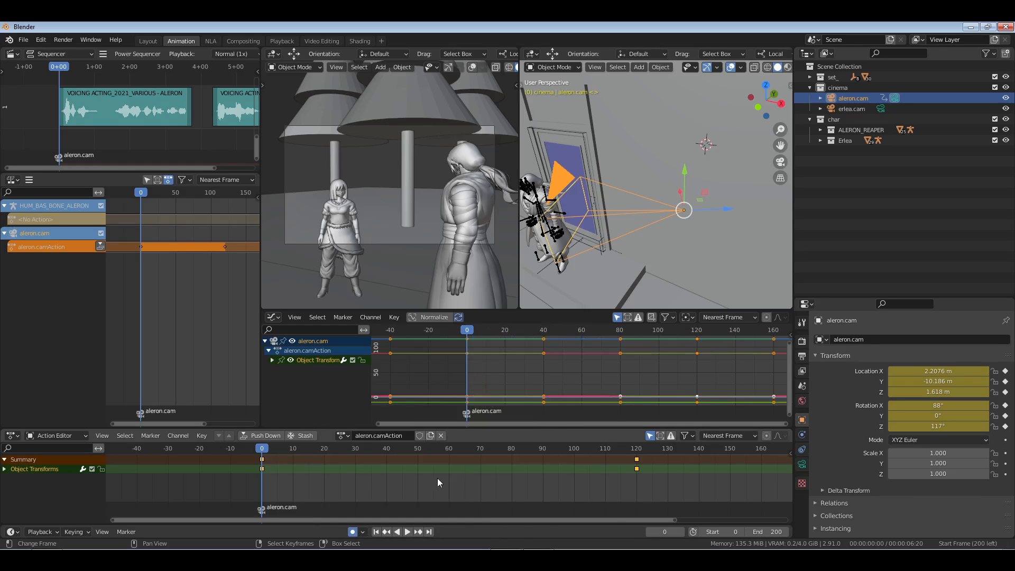
# Play back aleron.cam's animation from frame 0 with the current interpolation and return to frame 0
pyautogui.press('t')
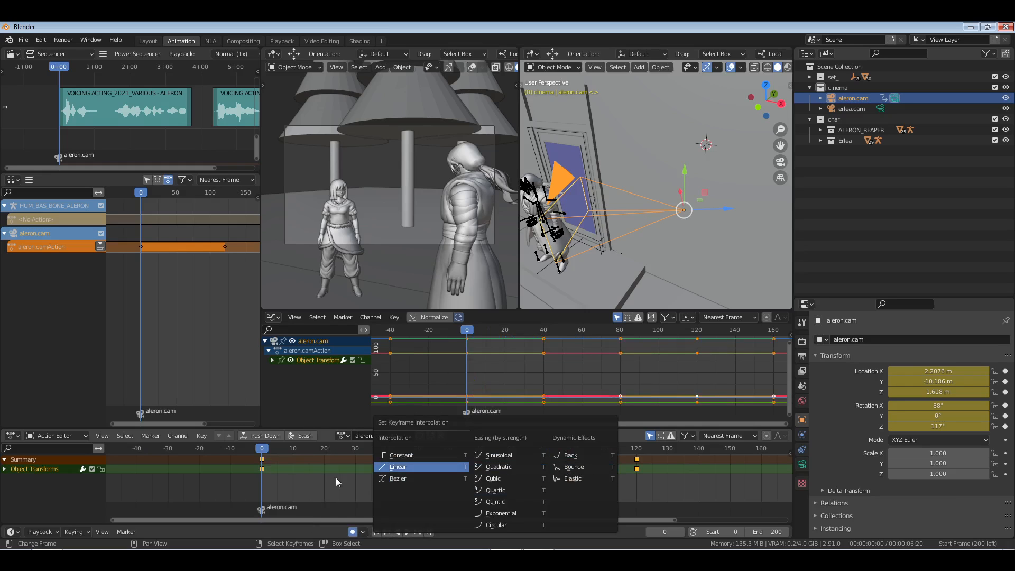
pyautogui.press('Escape')
pyautogui.press('space')
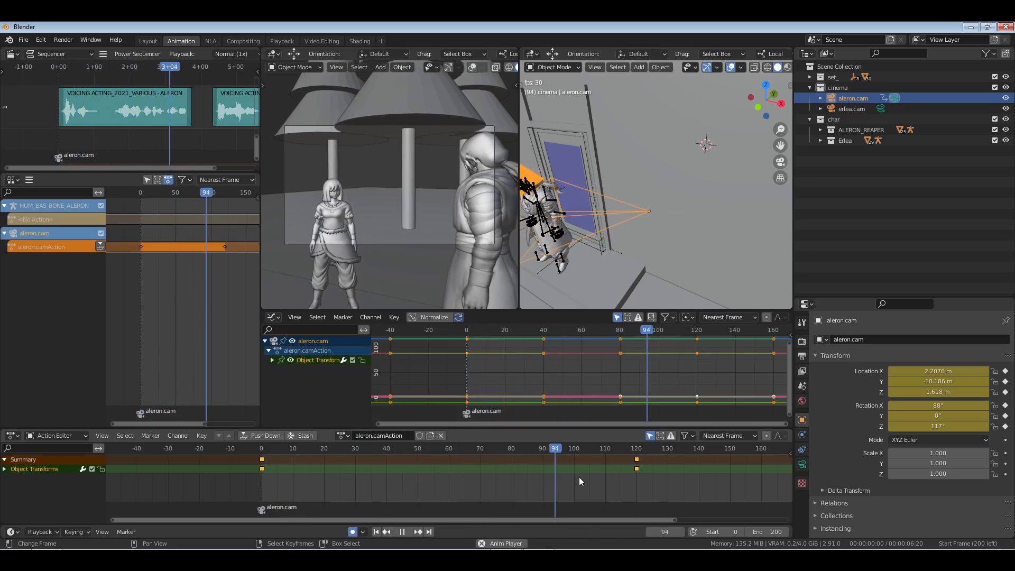
pyautogui.press('space')
pyautogui.hotkey('shift', 'Left')
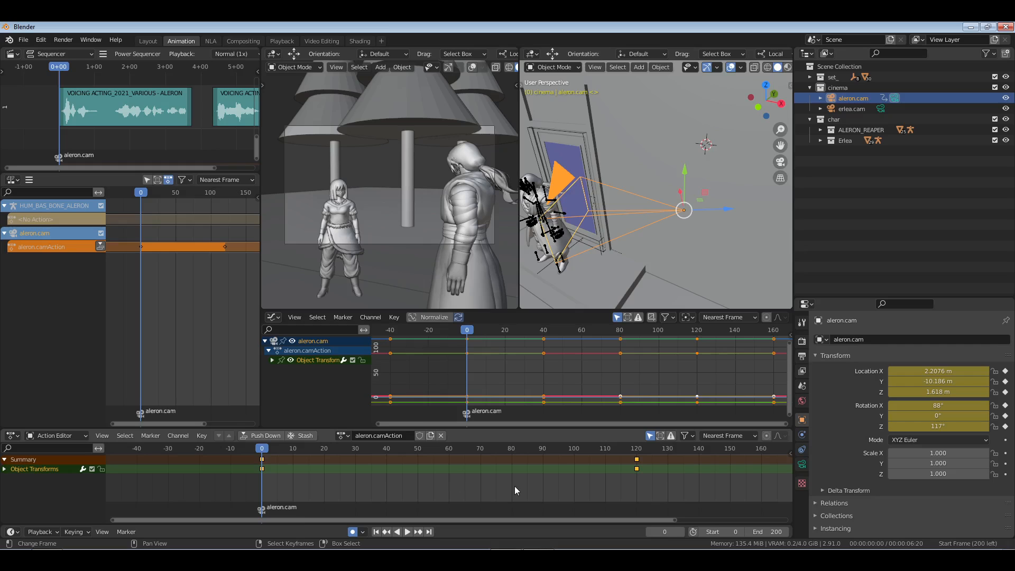
# Try the Auto Clamped handle type on aleron.cam's keyframes and briefly play the result
pyautogui.press('v')
pyautogui.click(508, 511)
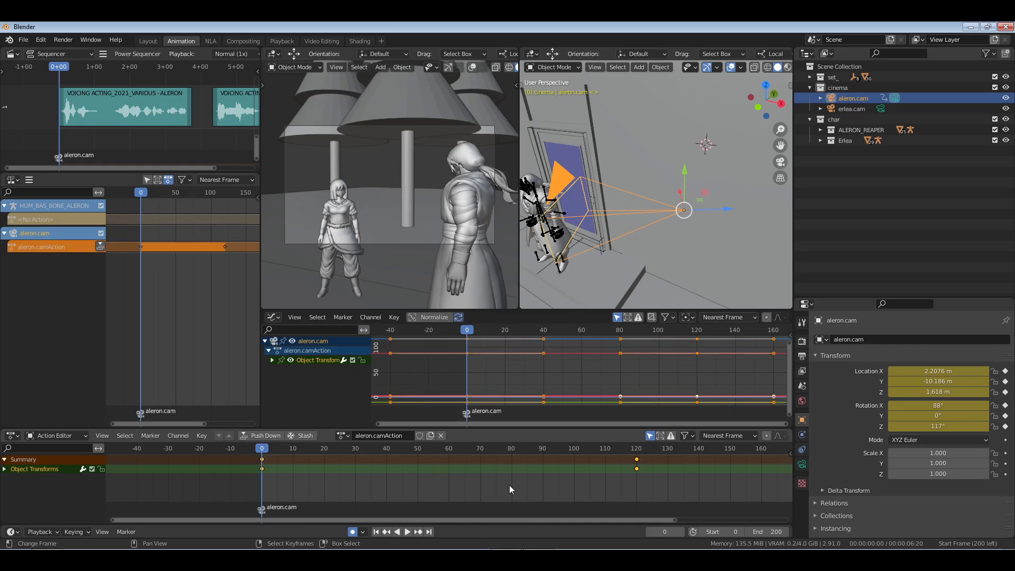
pyautogui.press('space')
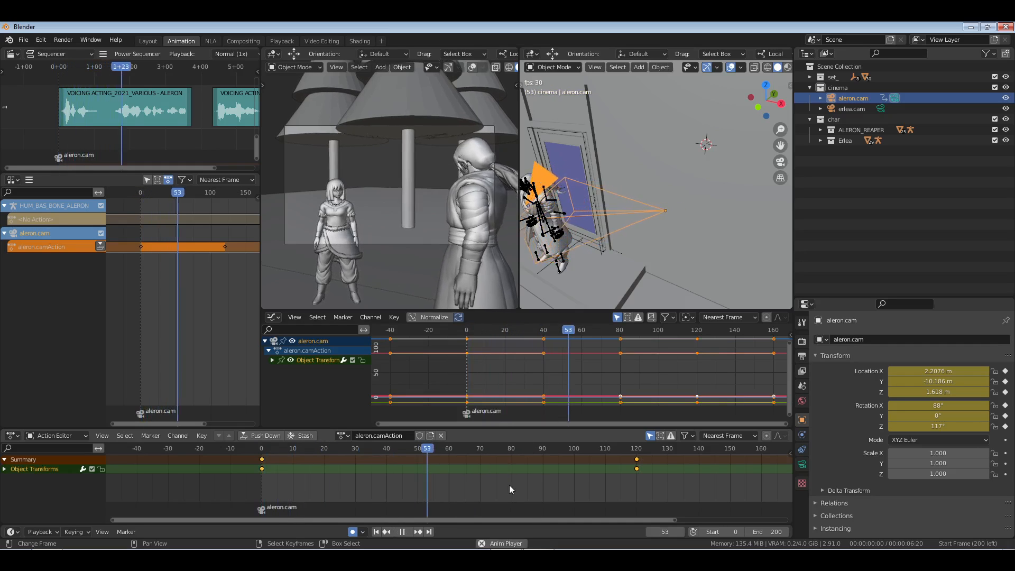
pyautogui.press('space')
# Apply Automatic Easing to aleron.cam's keyframes, preview the animation from frame 0 and return to frame 0
pyautogui.hotkey('ctrl', 'e')
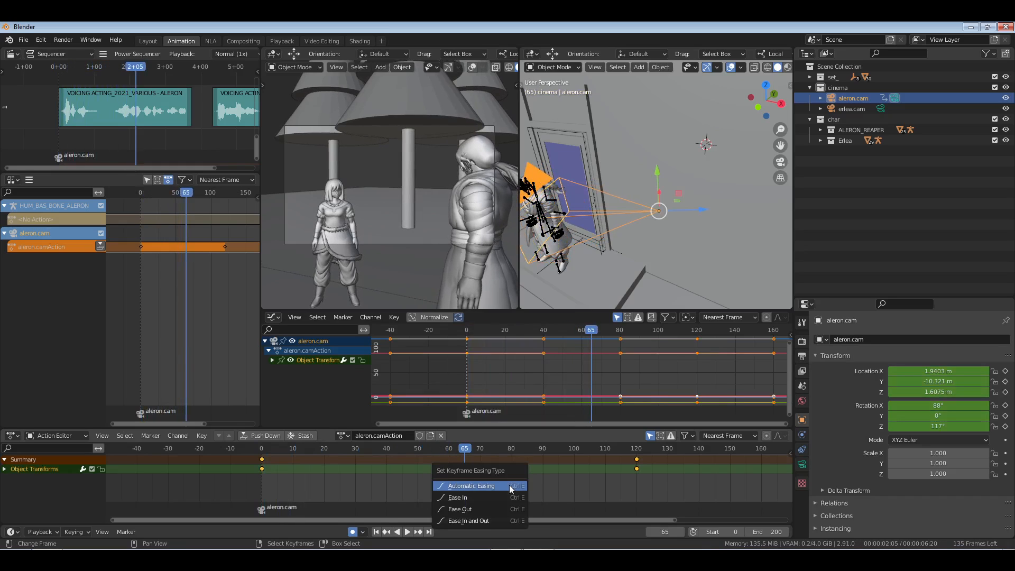
pyautogui.click(479, 486)
pyautogui.hotkey('shift', 'Left')
pyautogui.press('space')
pyautogui.press('Escape')
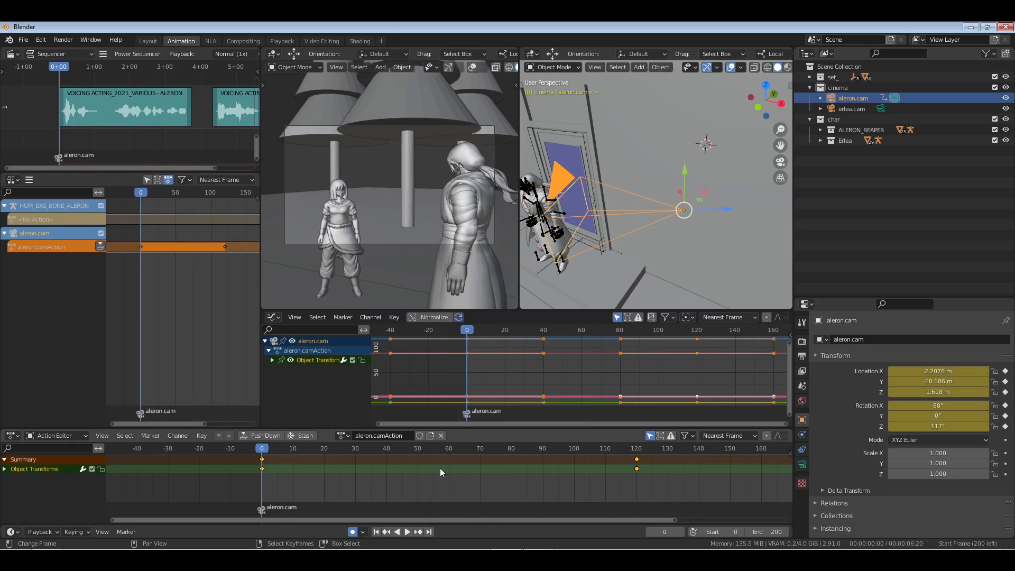
# Set the handle type of aleron.cam's keyframes back to Vector and play the animation up to frame 119
pyautogui.press('v')
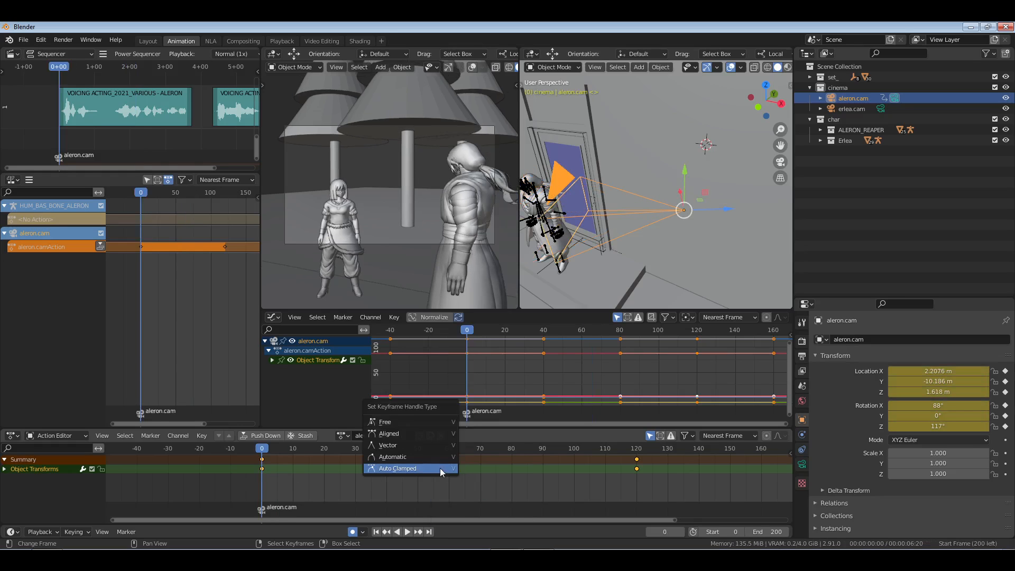
pyautogui.click(443, 433)
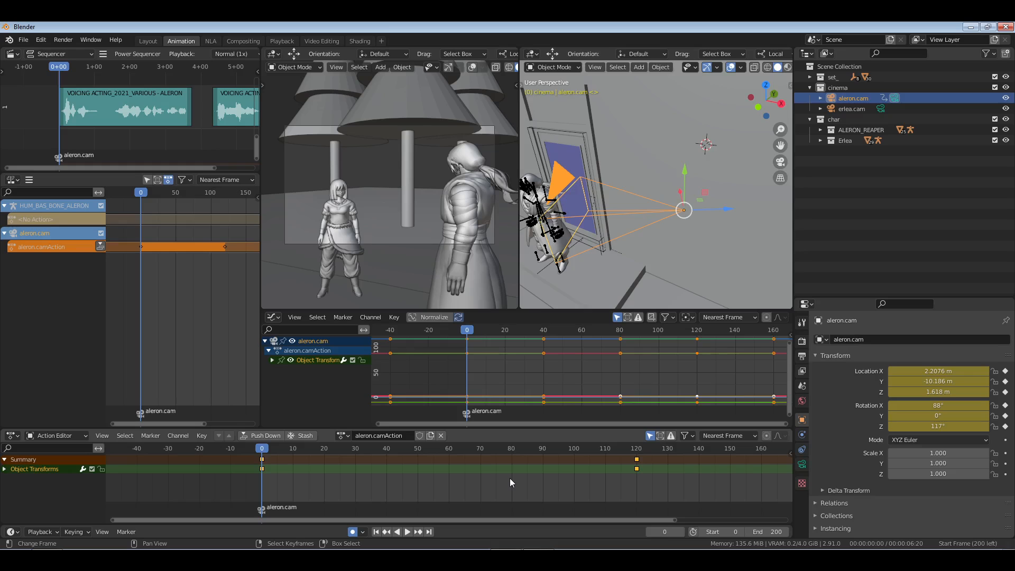
pyautogui.press('space')
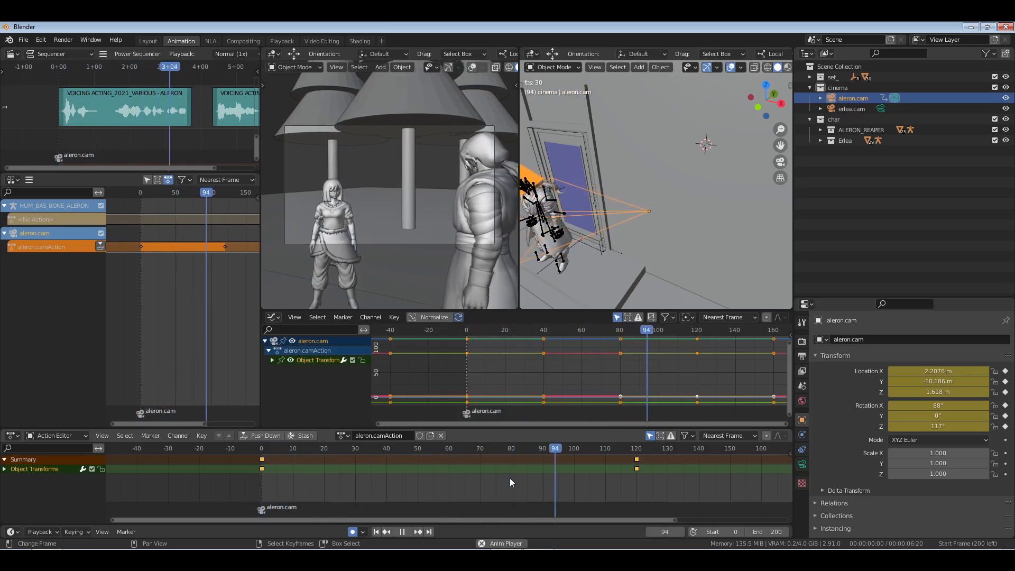
pyautogui.press('space')
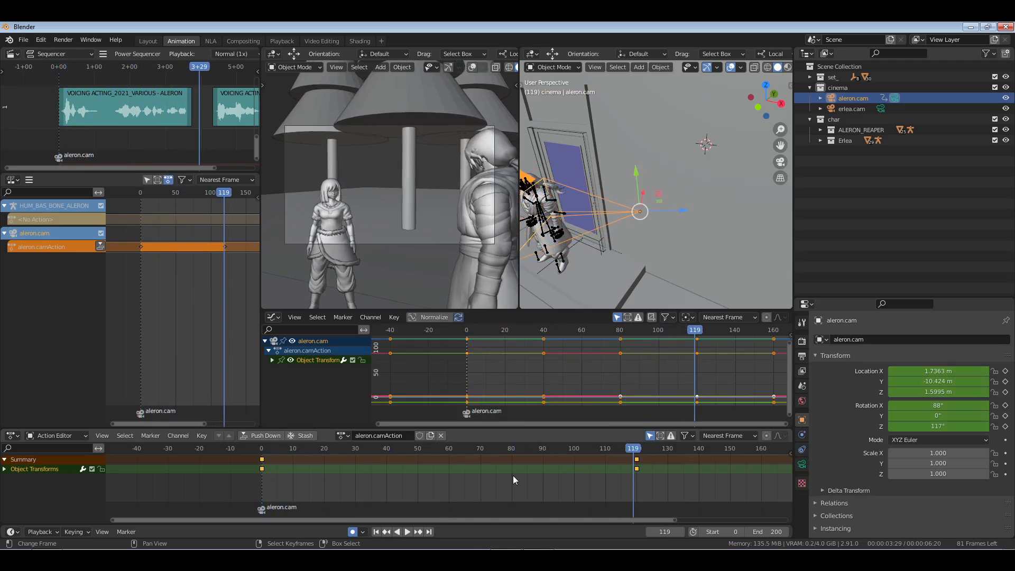
# Go to frame 120, expand aleron.cam's transform channels in the Graph Editor and select the X, Y and Z Euler Rotation curves
pyautogui.click(636, 474)
pyautogui.press('ctrl+KP_Add')
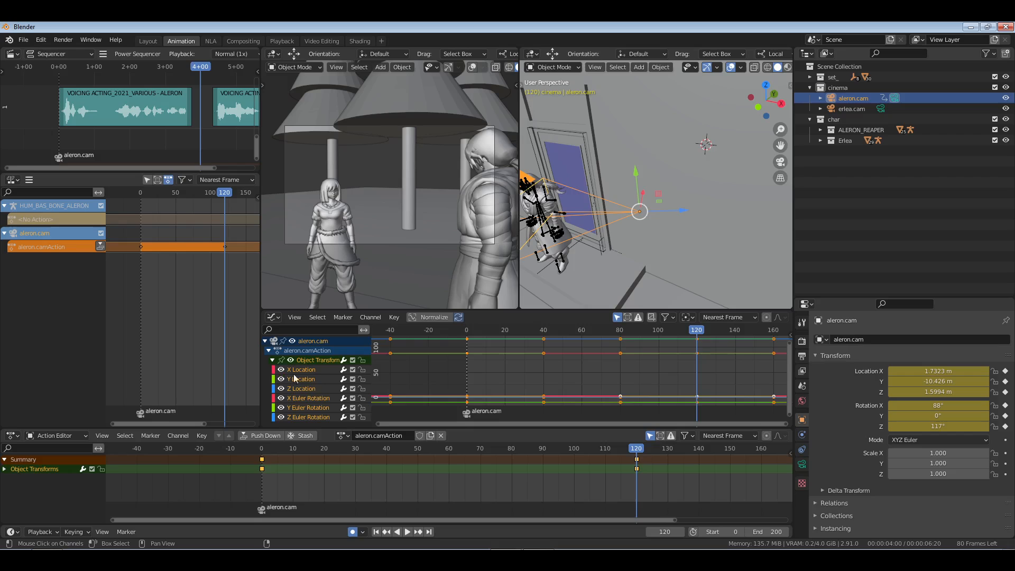
pyautogui.click(311, 400)
pyautogui.keyDown('shift'); pyautogui.click(311, 407); pyautogui.keyUp('shift')
pyautogui.keyDown('shift'); pyautogui.click(311, 416); pyautogui.keyUp('shift')
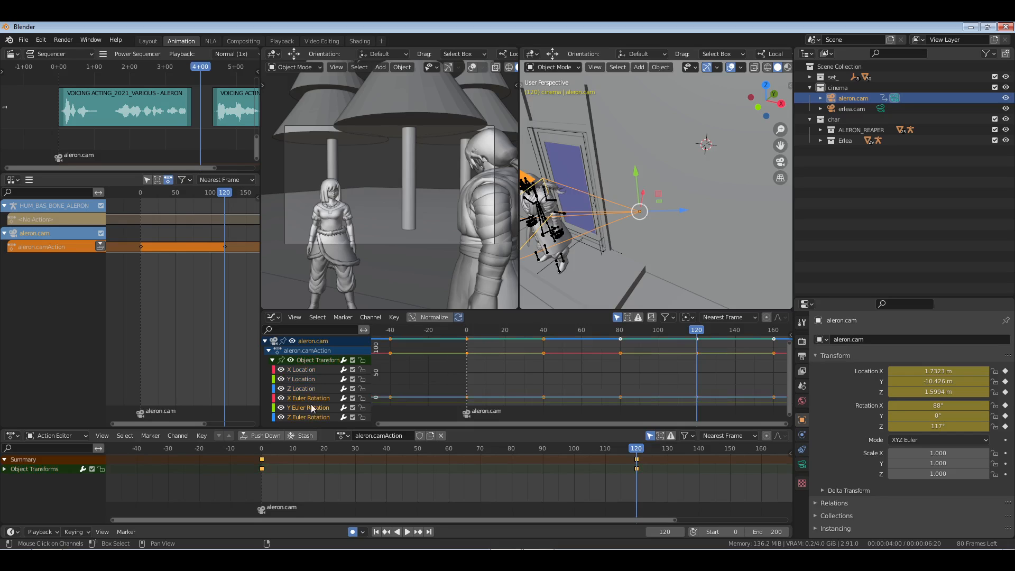
# Show the Graph Editor's sidebar, delete the stray F_120 marker, reselect the aleron.cam marker and return to frame 120
pyautogui.press('m')
pyautogui.press('n')
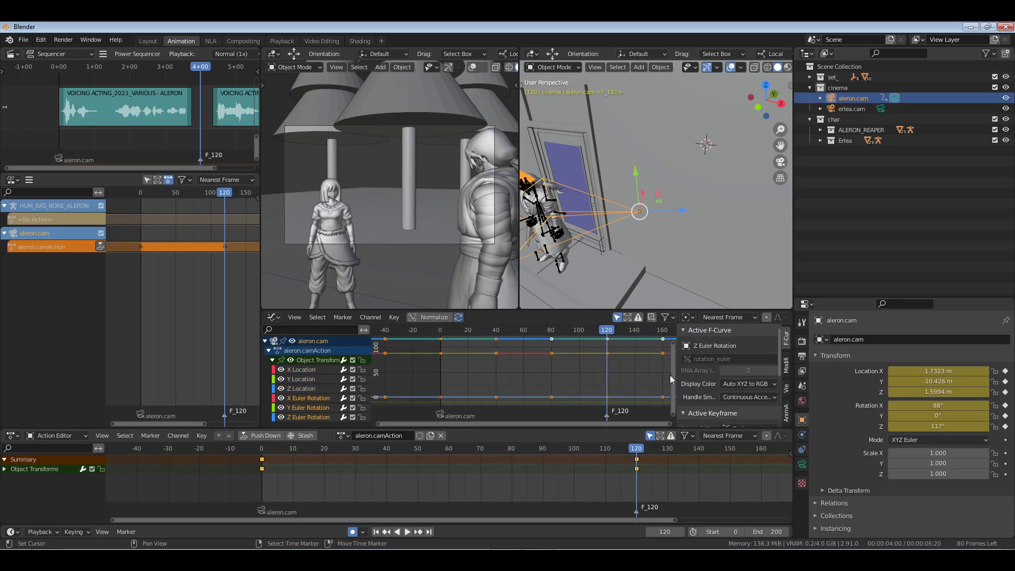
pyautogui.click(638, 516)
pyautogui.press('Delete')
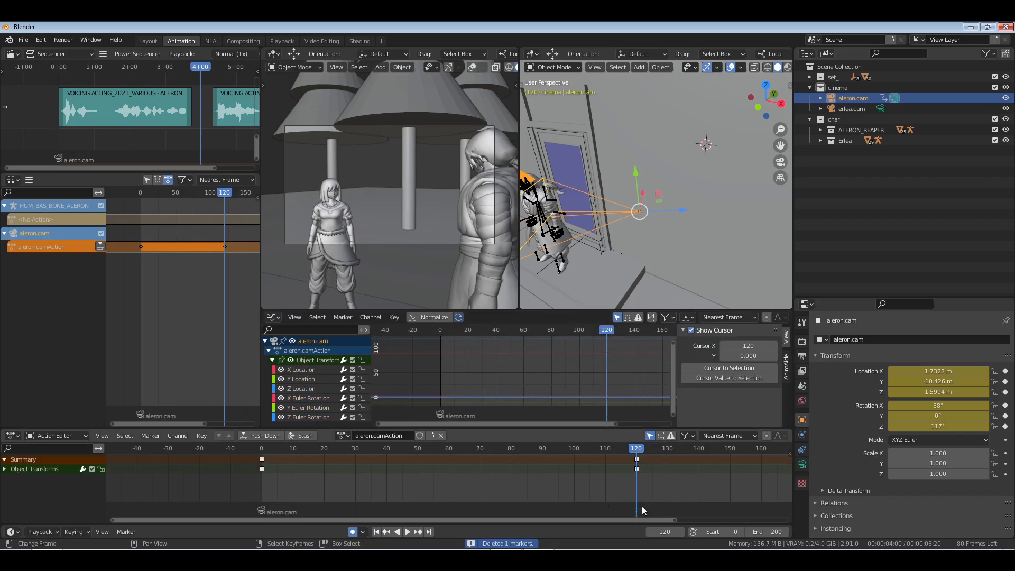
pyautogui.click(268, 509)
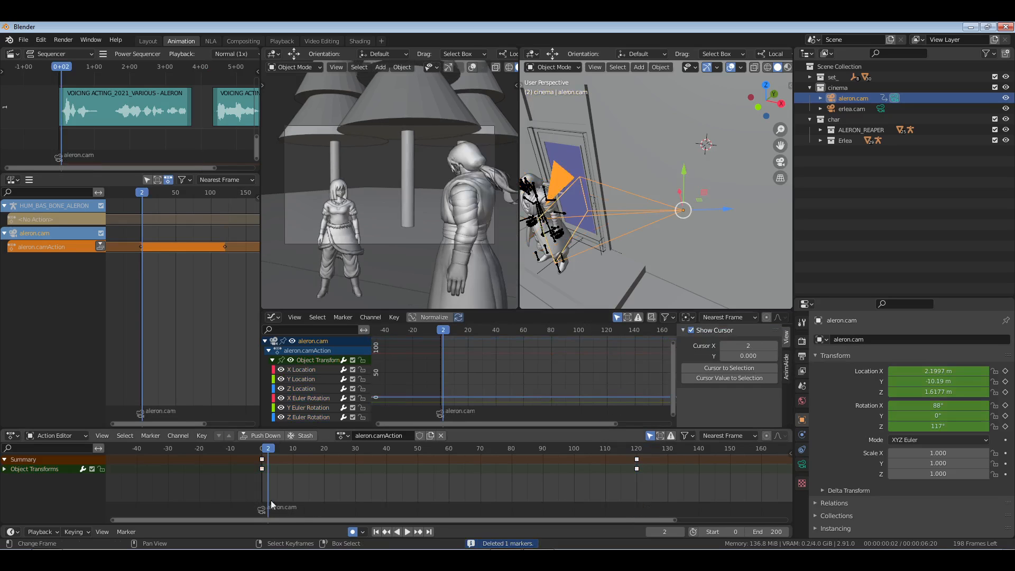
pyautogui.click(637, 471)
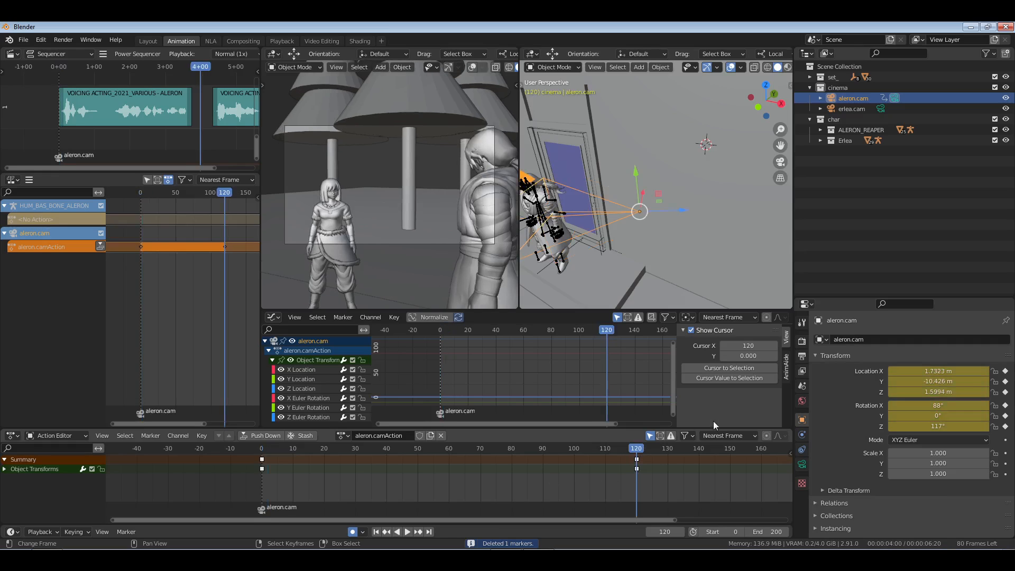
# Add a Noise modifier to aleron.cam's X Euler Rotation curve and set its scale to 30
pyautogui.click(309, 397)
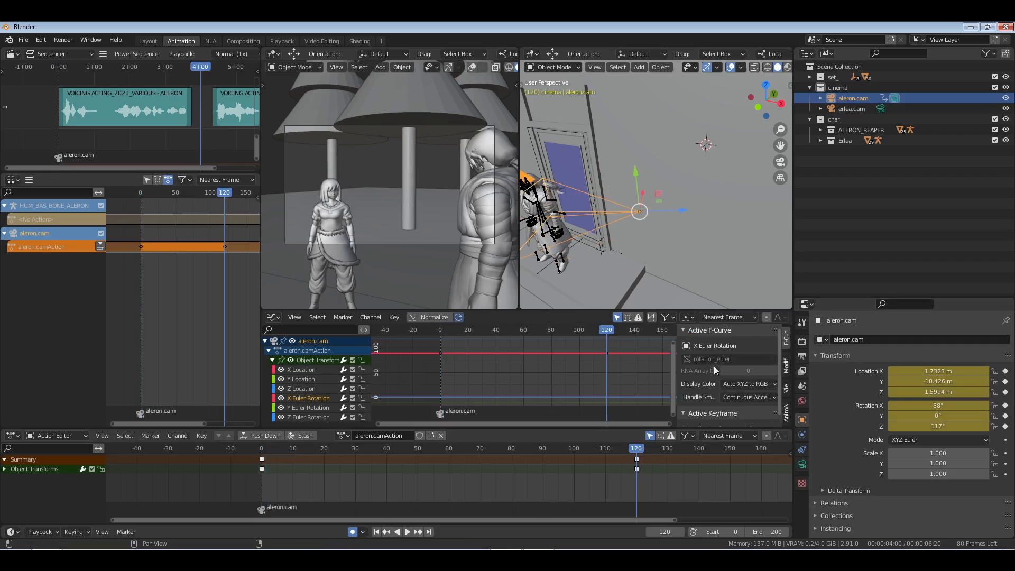
pyautogui.click(787, 364)
pyautogui.click(697, 345)
pyautogui.click(730, 399)
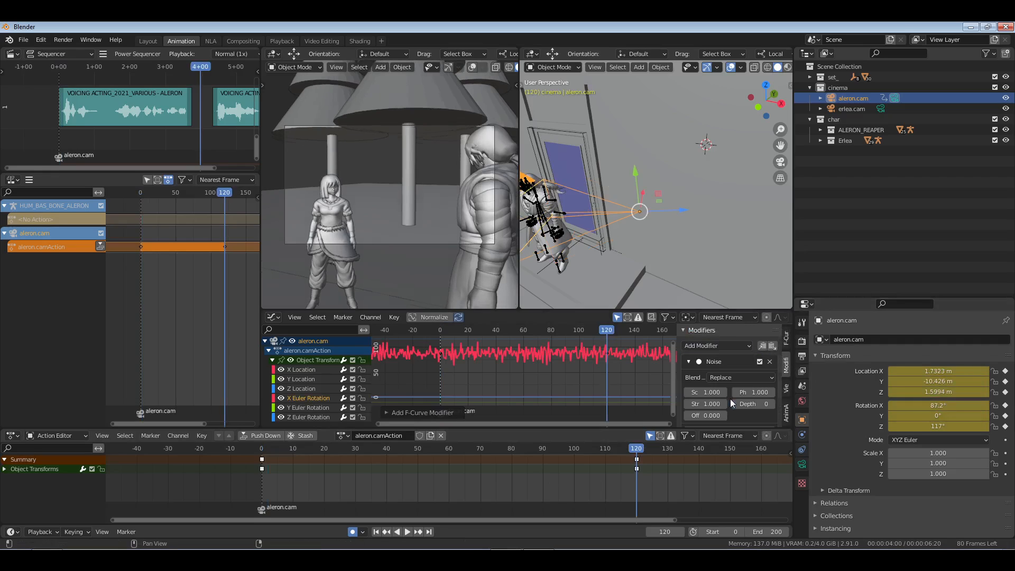
pyautogui.scroll(-2, 742, 374)
pyautogui.click(708, 362)
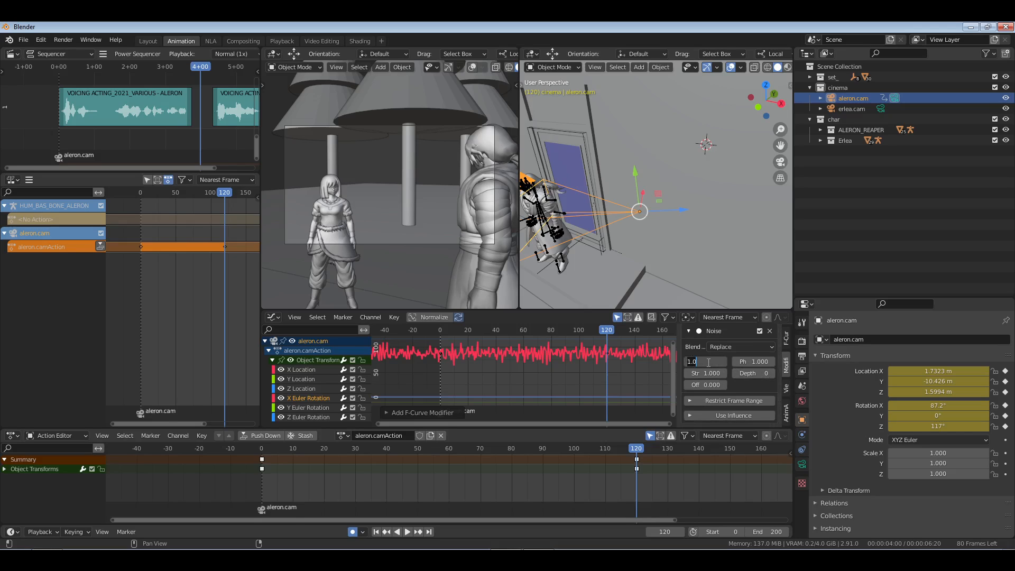
pyautogui.write('30')
pyautogui.press('Return')
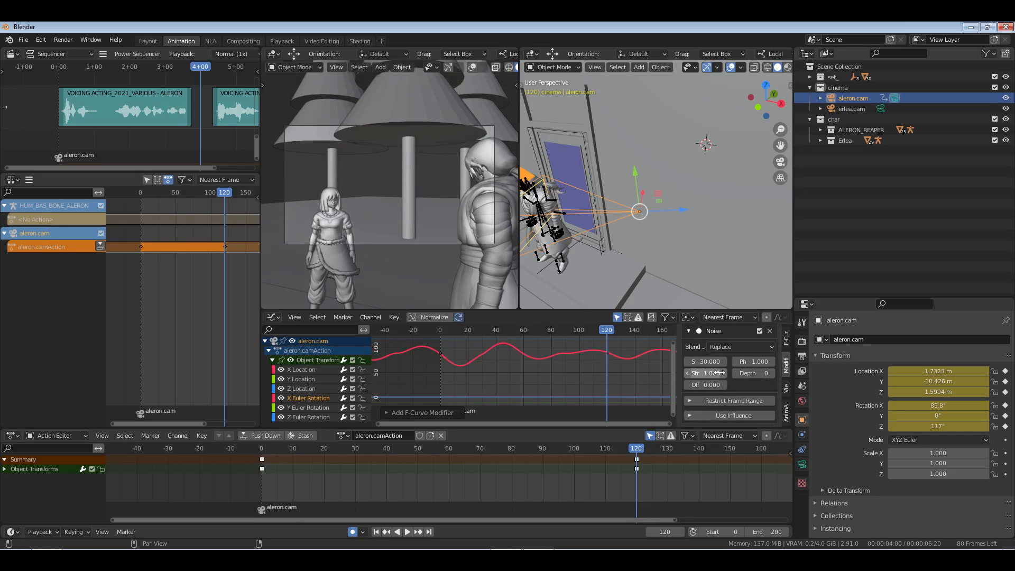
# Set the Noise modifier's strength to 0.02 and restrict its frame range to end at frame 120
pyautogui.click(706, 373)
pyautogui.write('0.2')
pyautogui.press('Return')
pyautogui.click(722, 401)
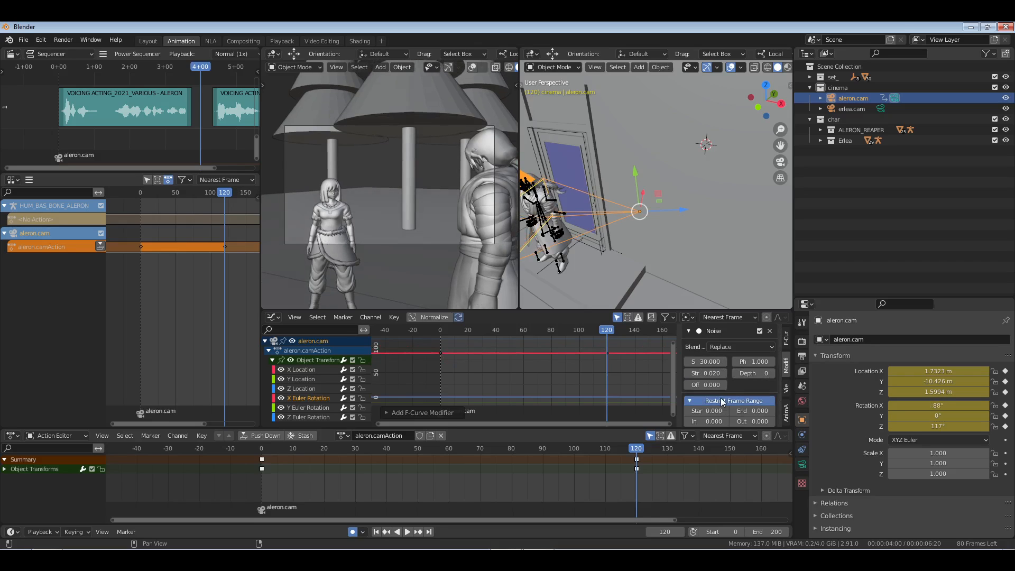
pyautogui.click(753, 411)
pyautogui.write('120')
pyautogui.press('Return')
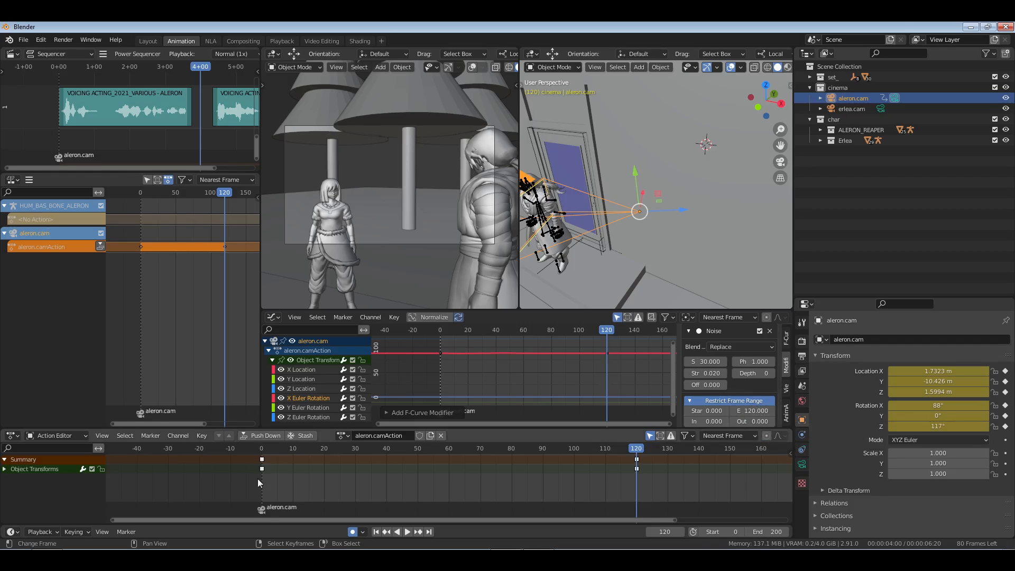
# Return to frame 0 and copy the Noise modifier from the X Euler Rotation curve onto the Z Euler Rotation curve
pyautogui.hotkey('shift', 'Left')
pyautogui.scroll(2, 756, 365)
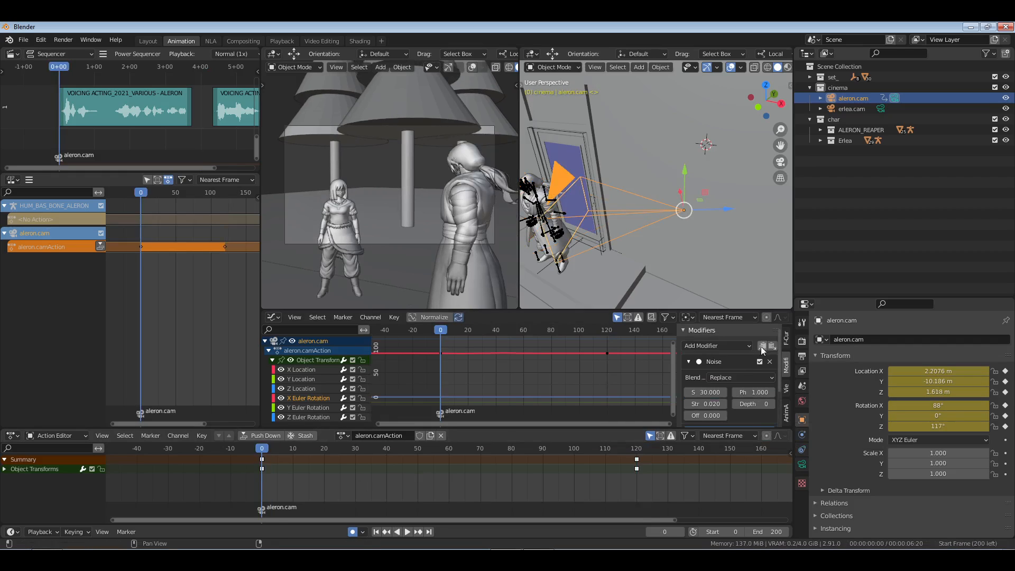
pyautogui.click(296, 417)
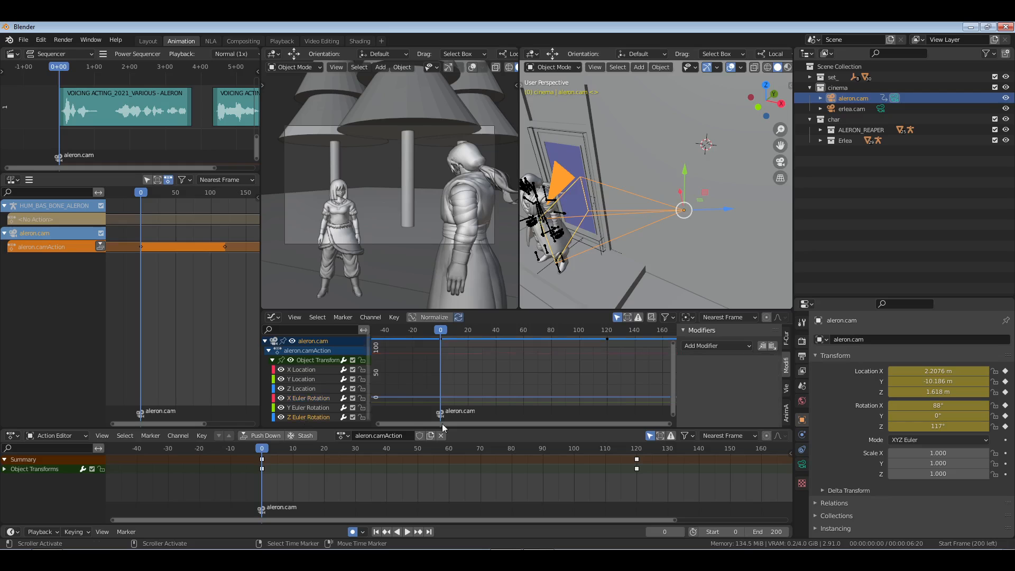
pyautogui.click(773, 346)
# Play the shot from frame 0 to around frame 119 to check the camera shake on aleron.cam
pyautogui.press('space')
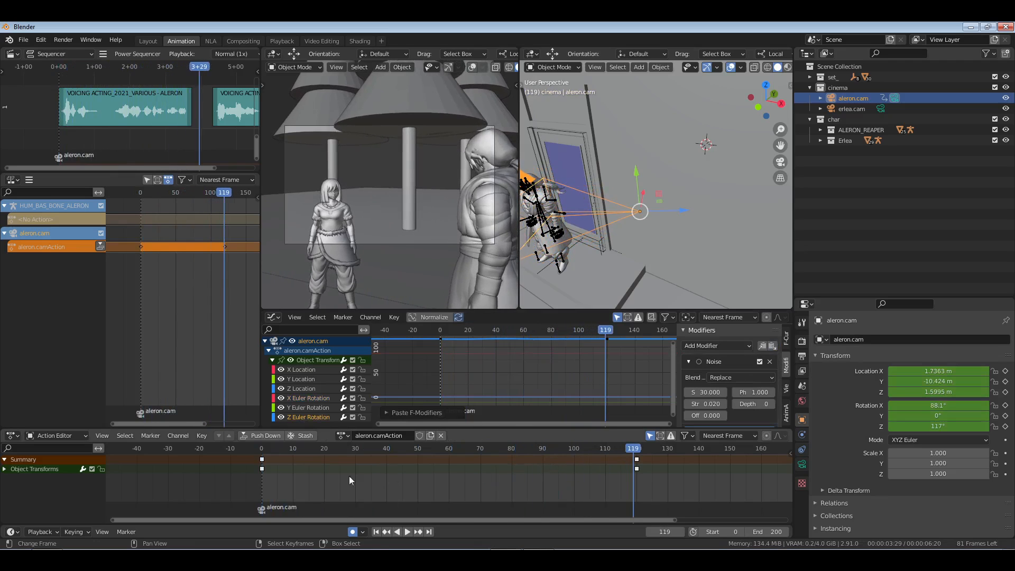
pyautogui.hotkey('shift', 'Left')
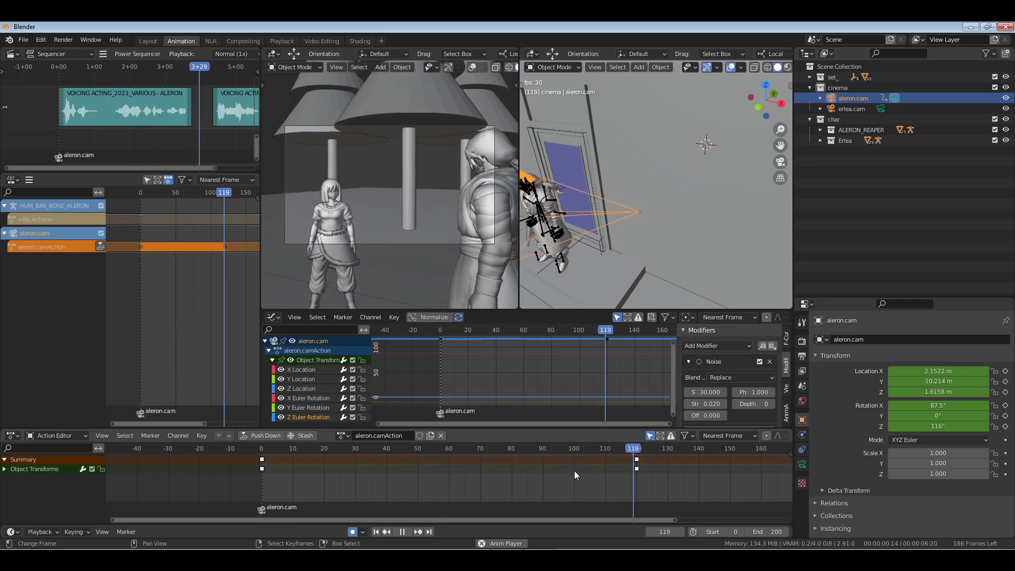
pyautogui.press('space')
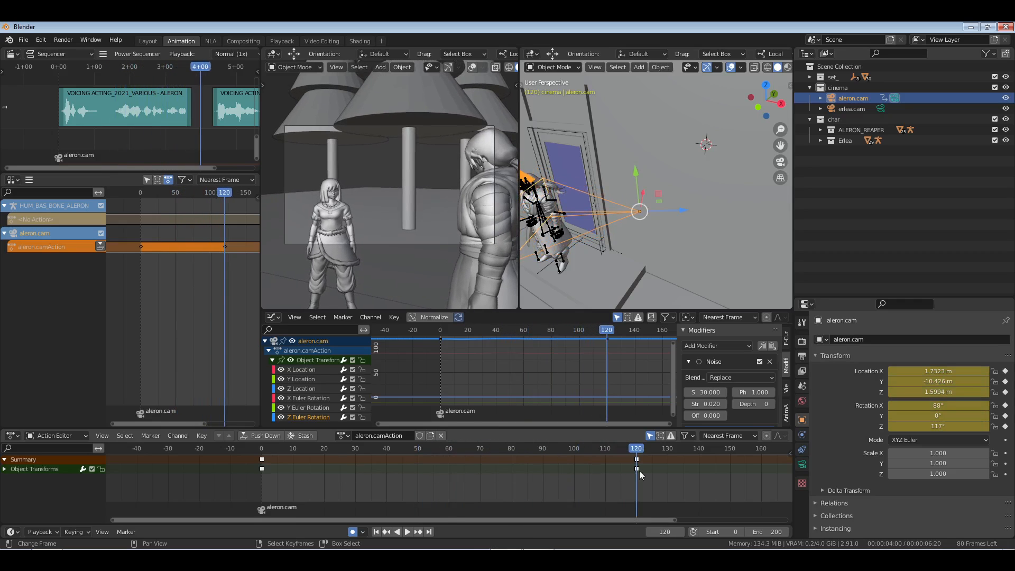
# At frame 121, make erlea.cam the active camera and align it to a view over Erlea's shoulder toward Aleron, leaving erlea.cam selected
pyautogui.click(639, 470)
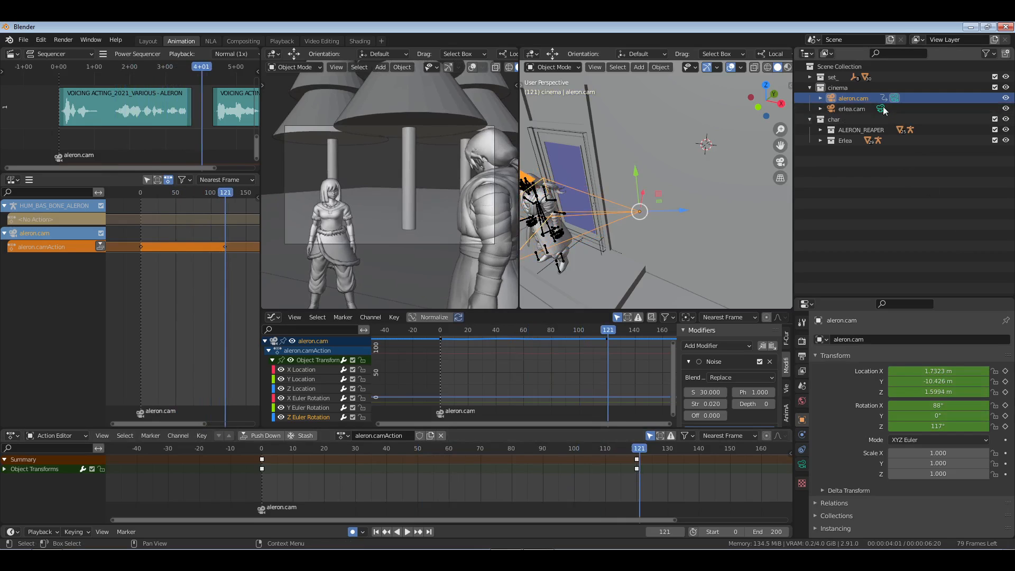
pyautogui.click(851, 109)
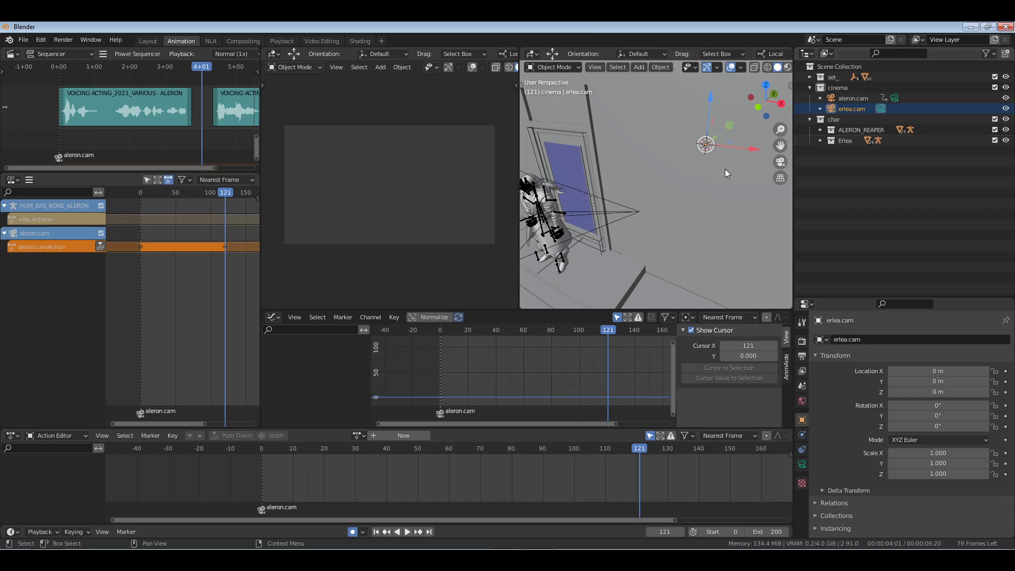
pyautogui.moveTo(563, 223); pyautogui.dragTo(521, 226, button='middle')
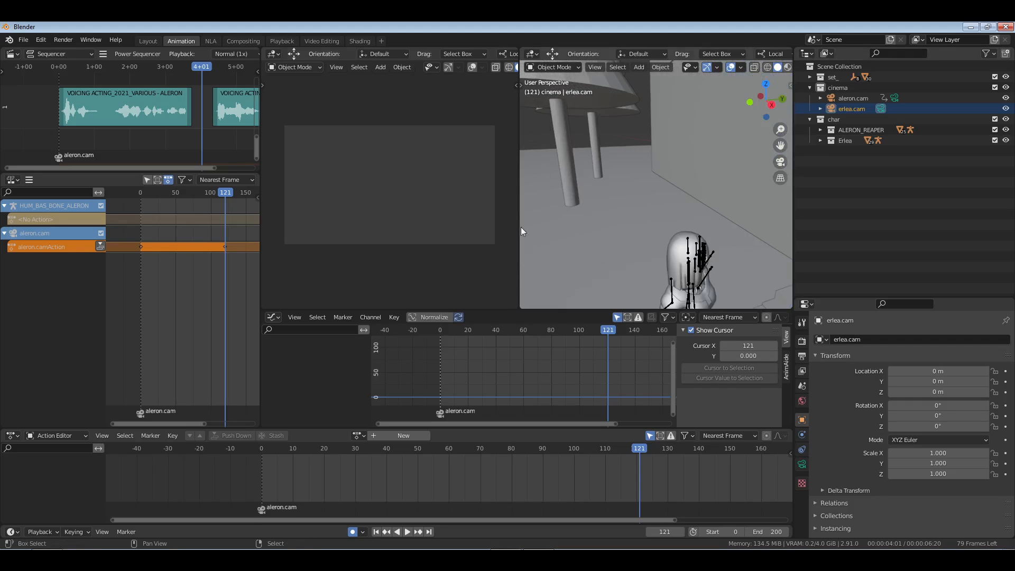
pyautogui.click(695, 250)
pyautogui.moveTo(694, 250); pyautogui.dragTo(661, 173, button='middle')
pyautogui.click(665, 138)
pyautogui.press('KP_Decimal')
pyautogui.hotkey('alt', 'a')
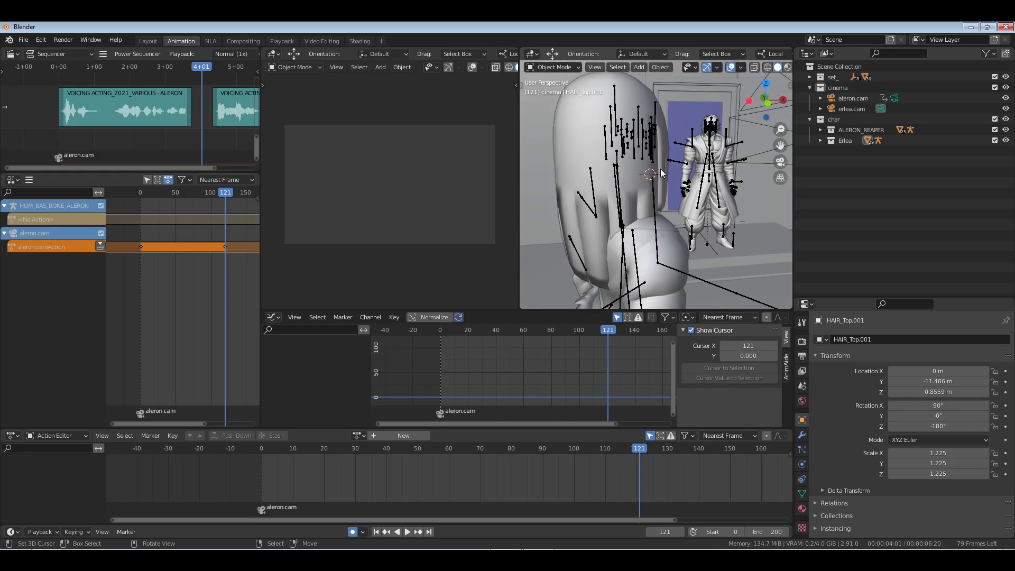
pyautogui.press('ctrl+KP_0')
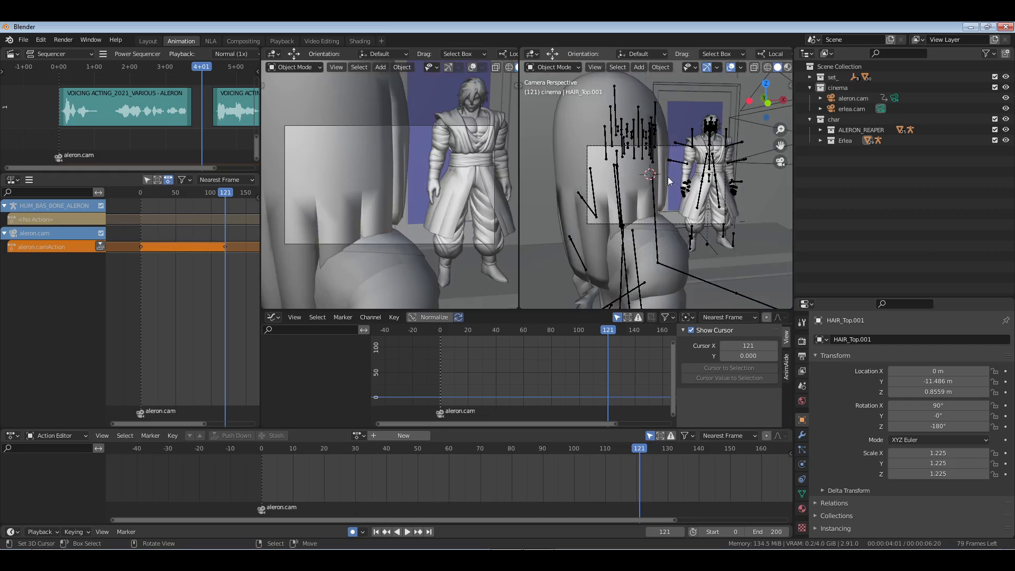
pyautogui.press('KP_0')
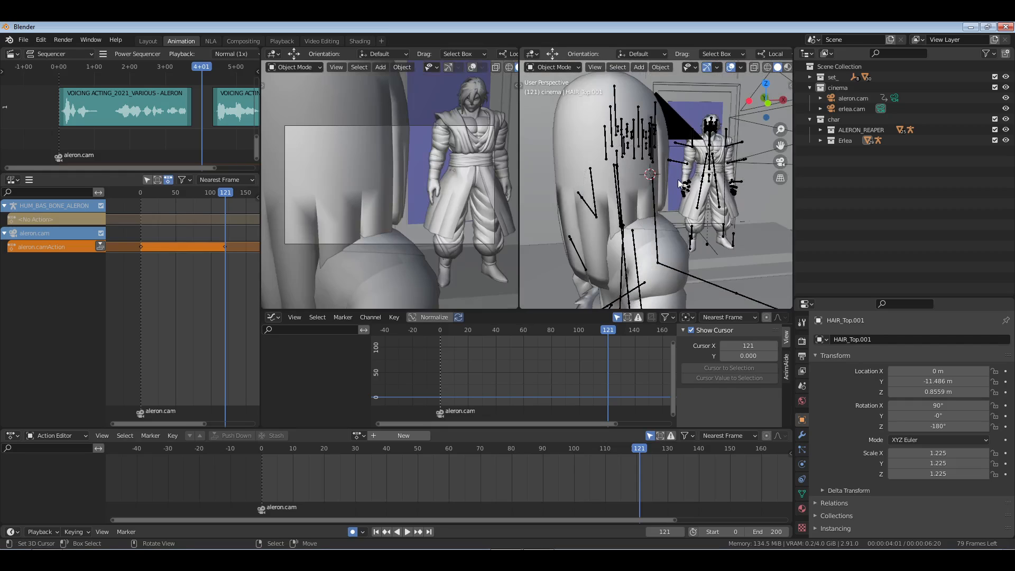
pyautogui.click(860, 110)
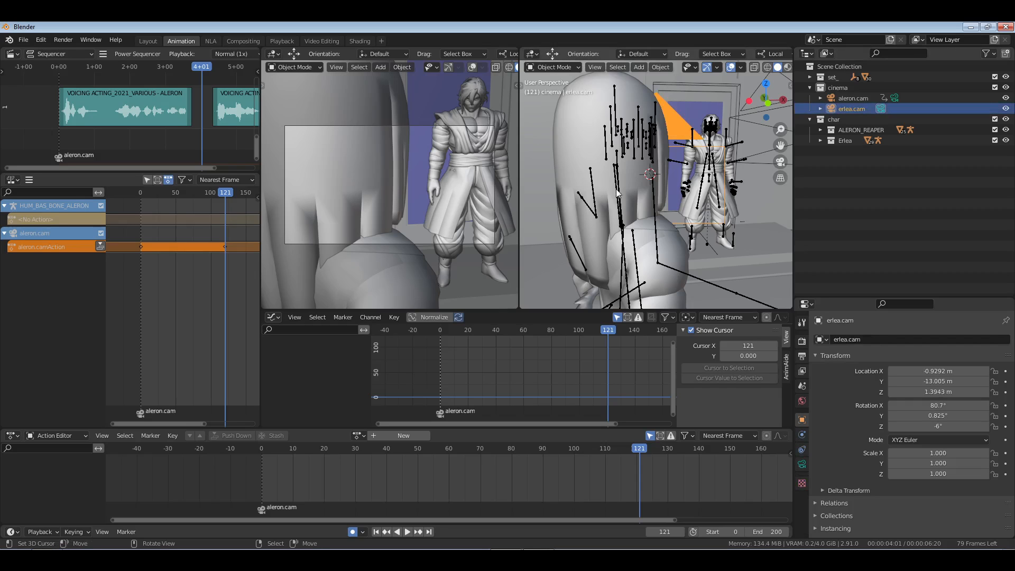
# Set erlea.cam's rotation to X 90°, Y 0° and about Z -16.8° to straighten the view toward Aleron
pyautogui.press('KP_Decimal')
pyautogui.moveTo(665, 188); pyautogui.dragTo(620, 184, button='middle')
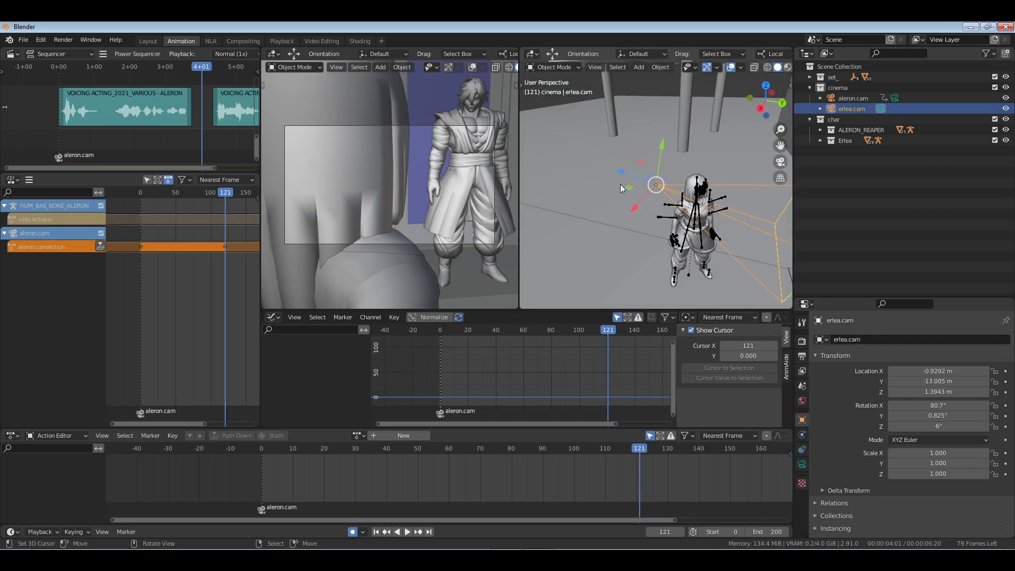
pyautogui.click(938, 406)
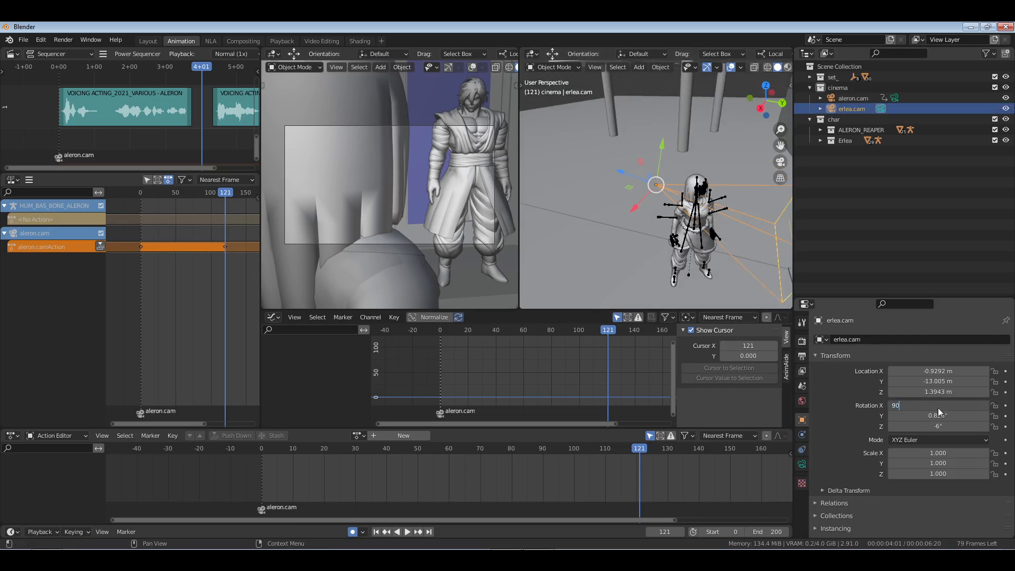
pyautogui.write('90')
pyautogui.press('Return')
pyautogui.click(944, 415)
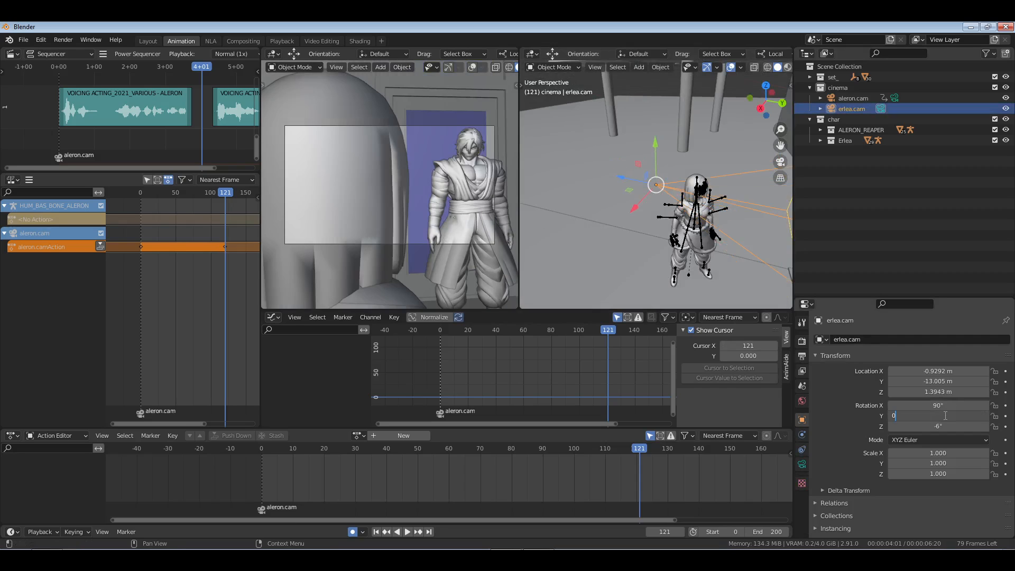
pyautogui.write('0')
pyautogui.press('Return')
pyautogui.moveTo(938, 426); pyautogui.dragTo(881, 426)
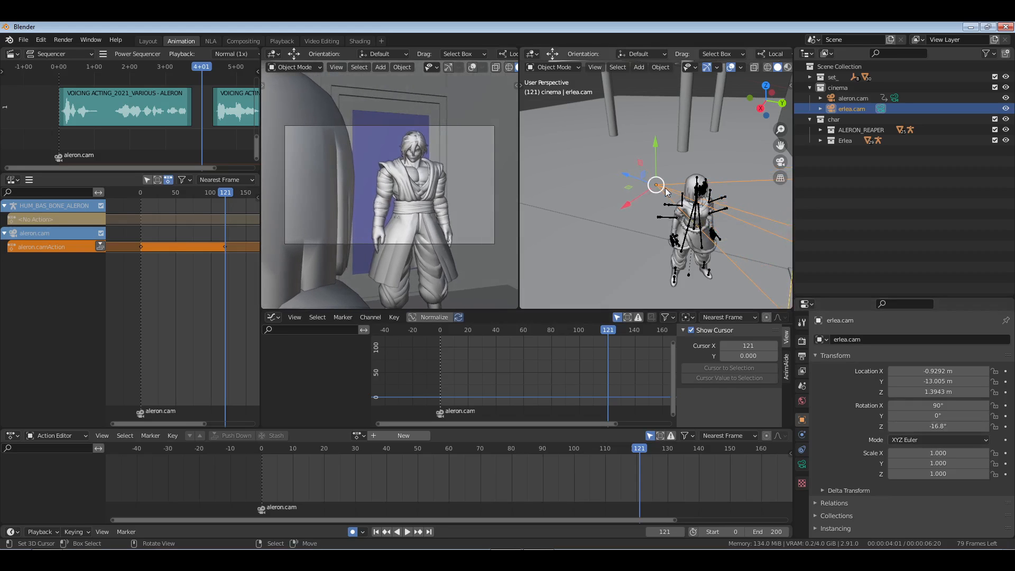
# Move erlea.cam back about 0.32 m along its local Z axis and shift it slightly along its local X axis
pyautogui.press('KP_Decimal')
pyautogui.press('g')
pyautogui.press('z')
pyautogui.press('z')
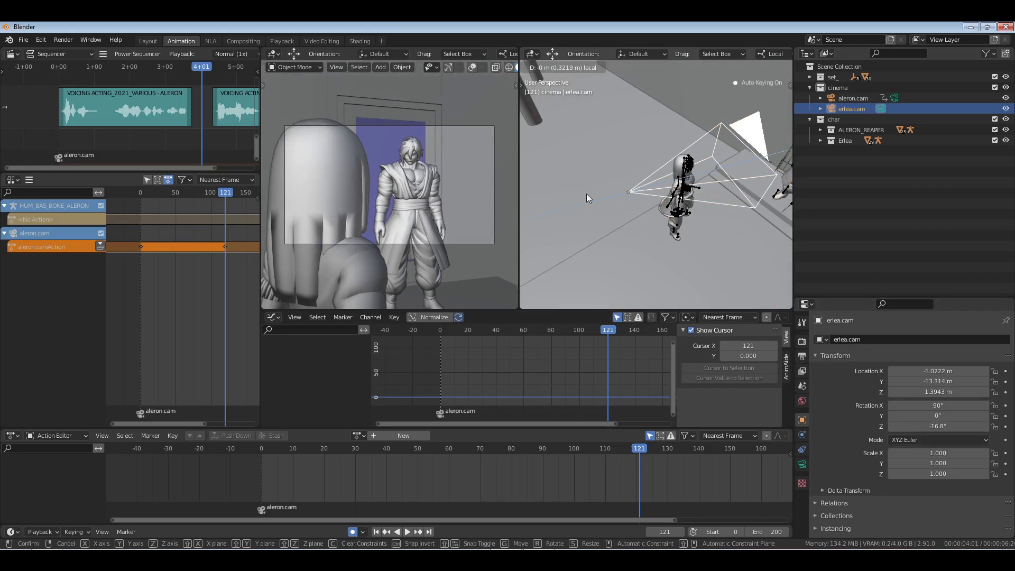
pyautogui.click(639, 221)
pyautogui.moveTo(601, 240); pyautogui.dragTo(682, 229, button='middle')
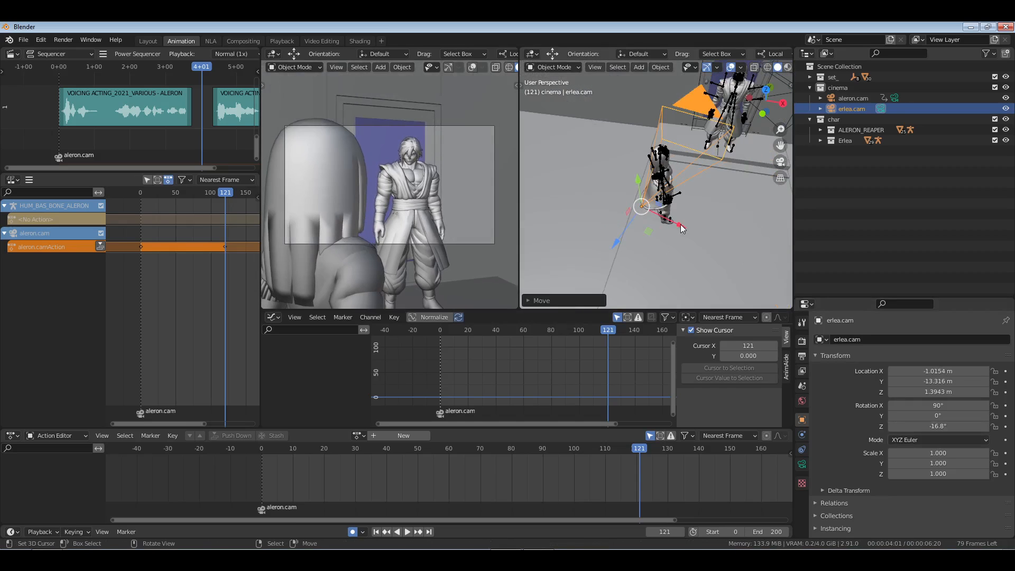
pyautogui.press('g')
pyautogui.press('x')
pyautogui.press('x')
pyautogui.click(685, 224)
# Bind erlea.cam to a timeline marker at frame 121 and keyframe its location and rotation there
pyautogui.moveTo(658, 443); pyautogui.dragTo(618, 481, button='middle')
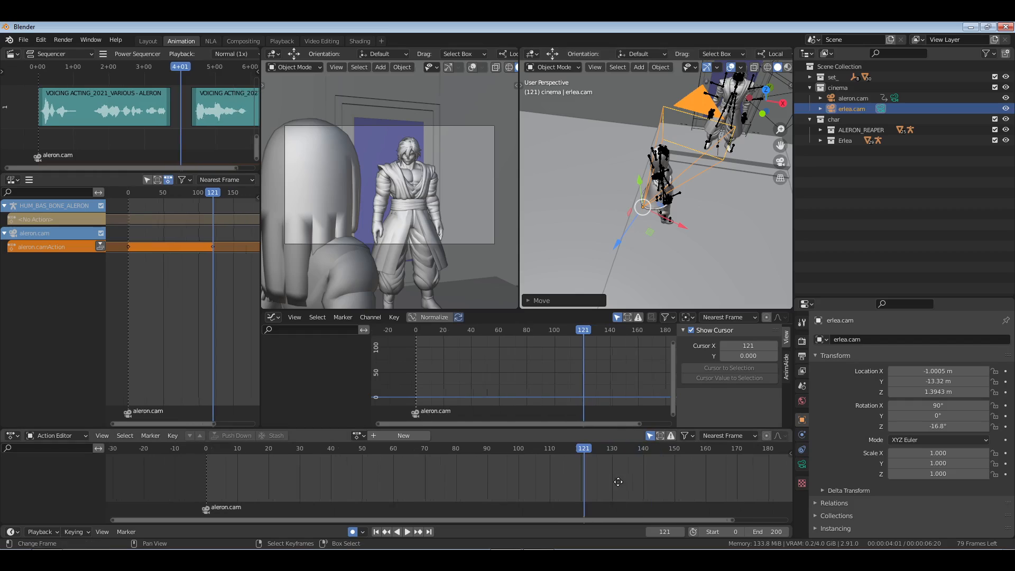
pyautogui.hotkey('ctrl', 'b')
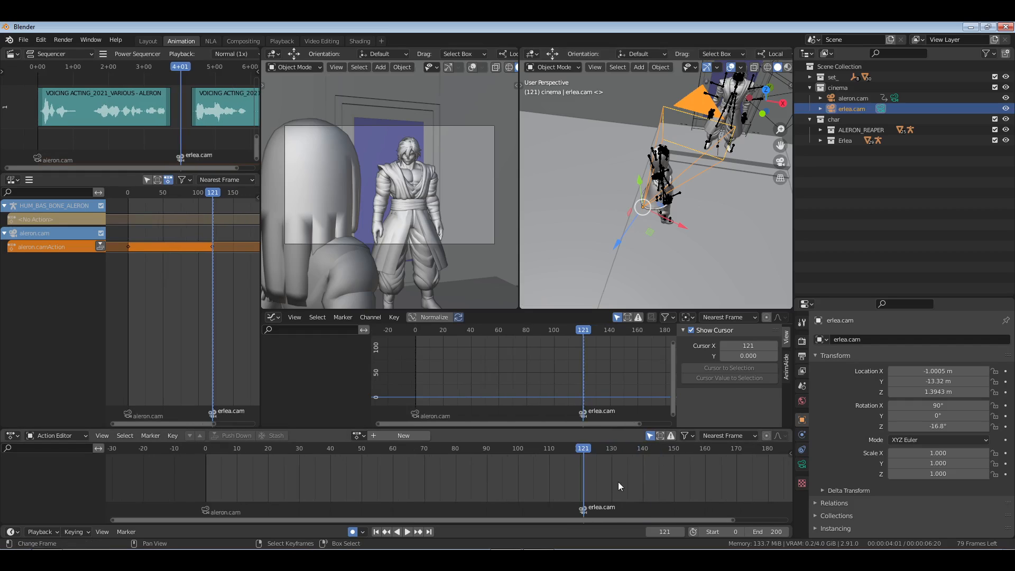
pyautogui.moveTo(655, 474); pyautogui.dragTo(581, 499, button='middle')
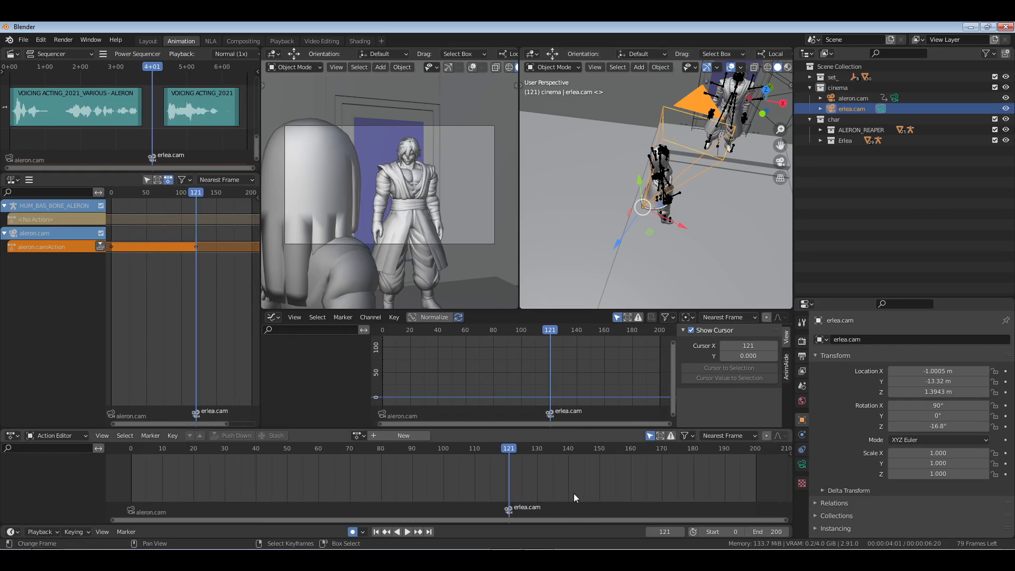
pyautogui.press('i')
pyautogui.click(684, 207)
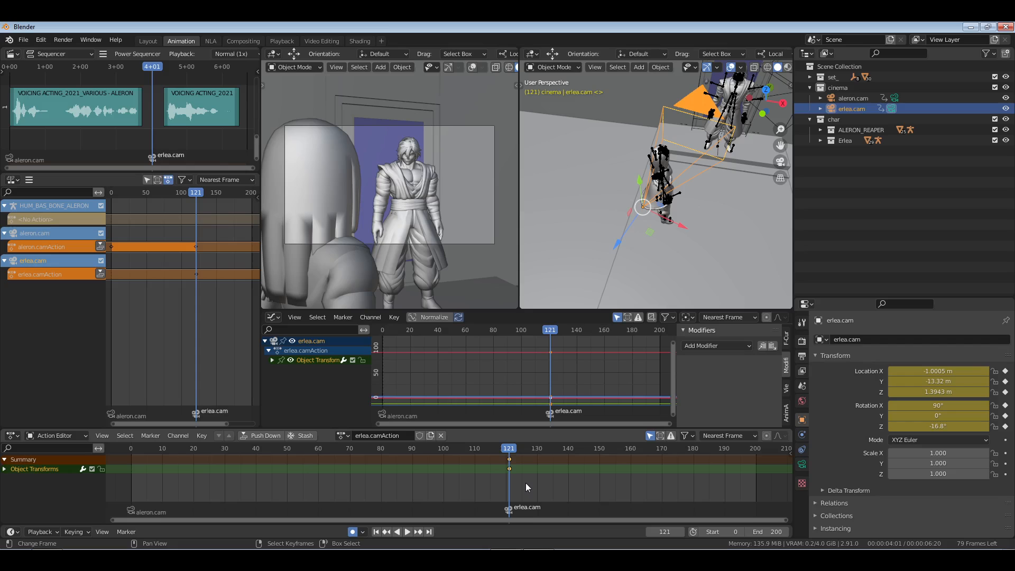
# At frame 200, move erlea.cam forward about 0.17 m along its local Z axis and set its keyframes to Vector handles
pyautogui.click(428, 531)
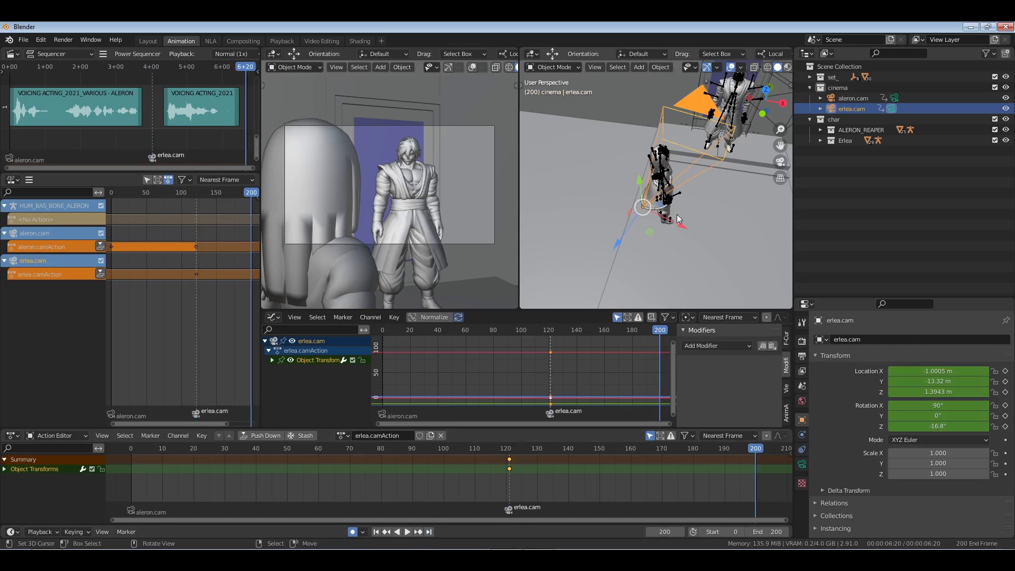
pyautogui.press('g')
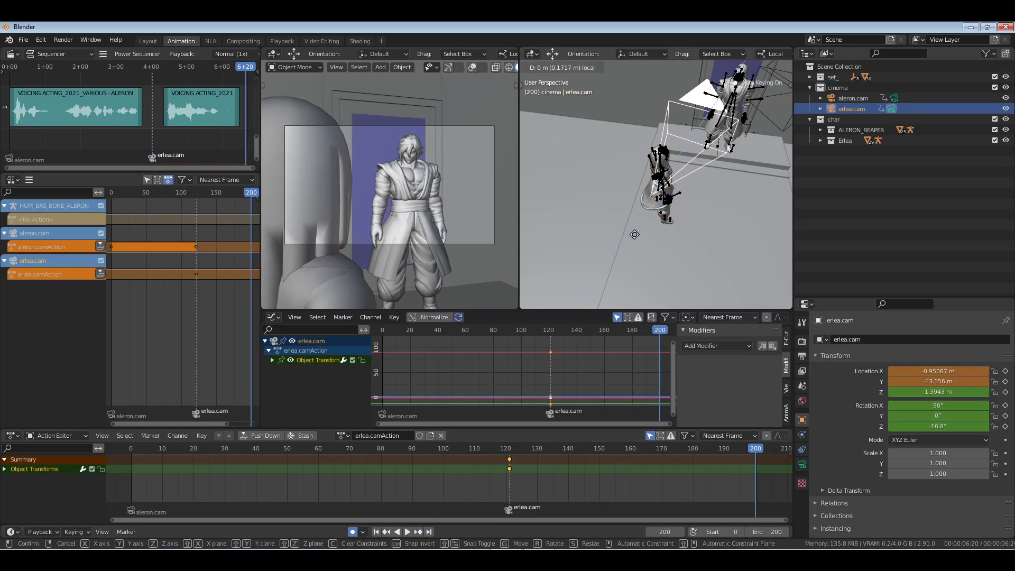
pyautogui.click(634, 234)
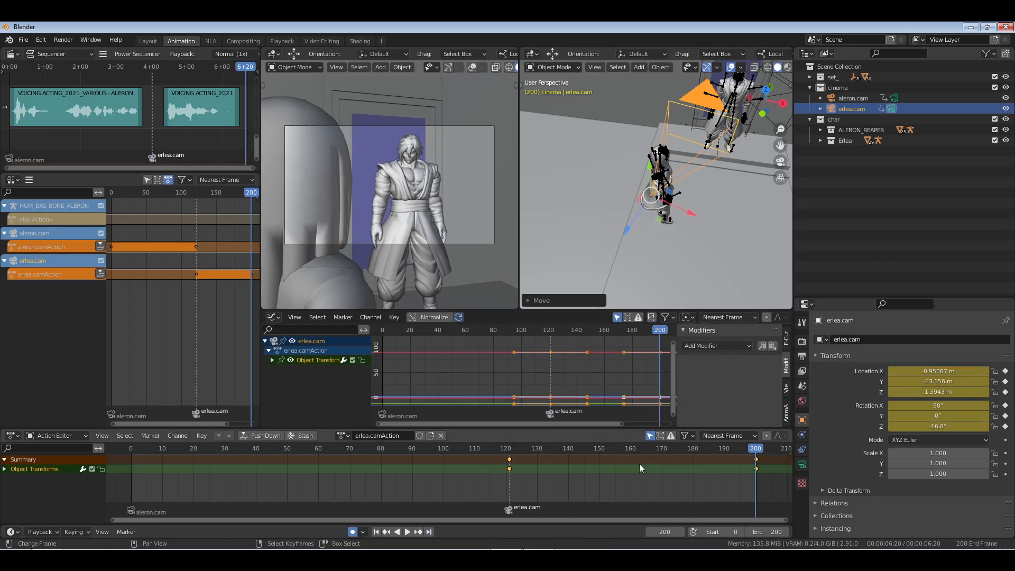
pyautogui.press('v')
pyautogui.click(639, 464)
# Paste the Noise modifier onto erlea.cam's X Euler Rotation curve and restrict its frame range to 120–200
pyautogui.click(271, 360)
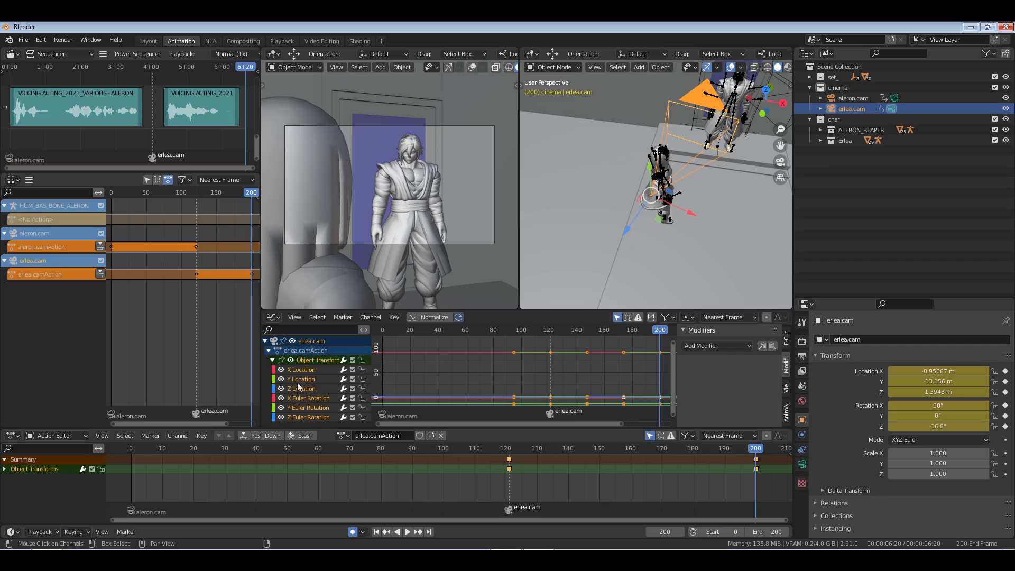
pyautogui.click(315, 398)
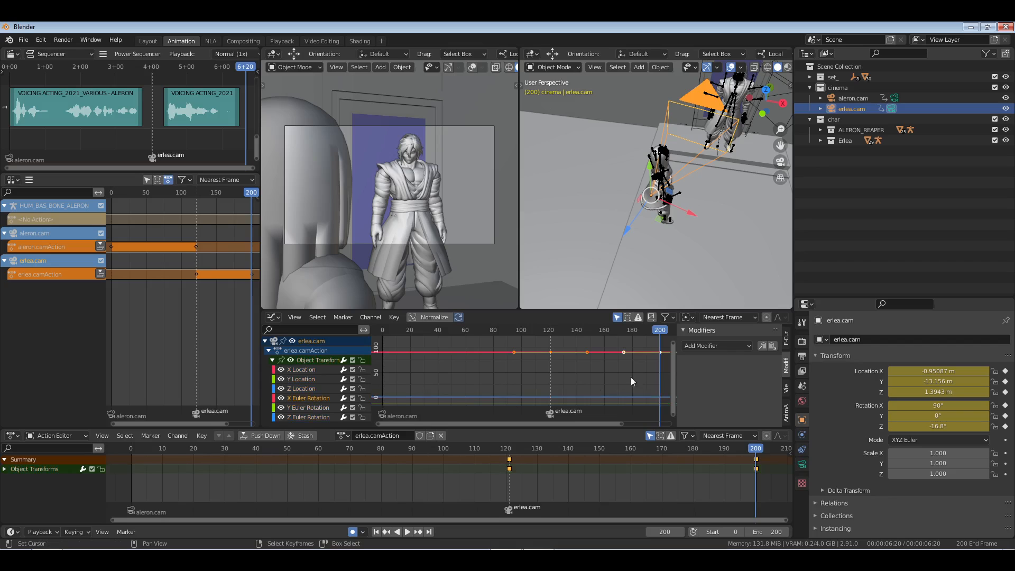
pyautogui.click(773, 346)
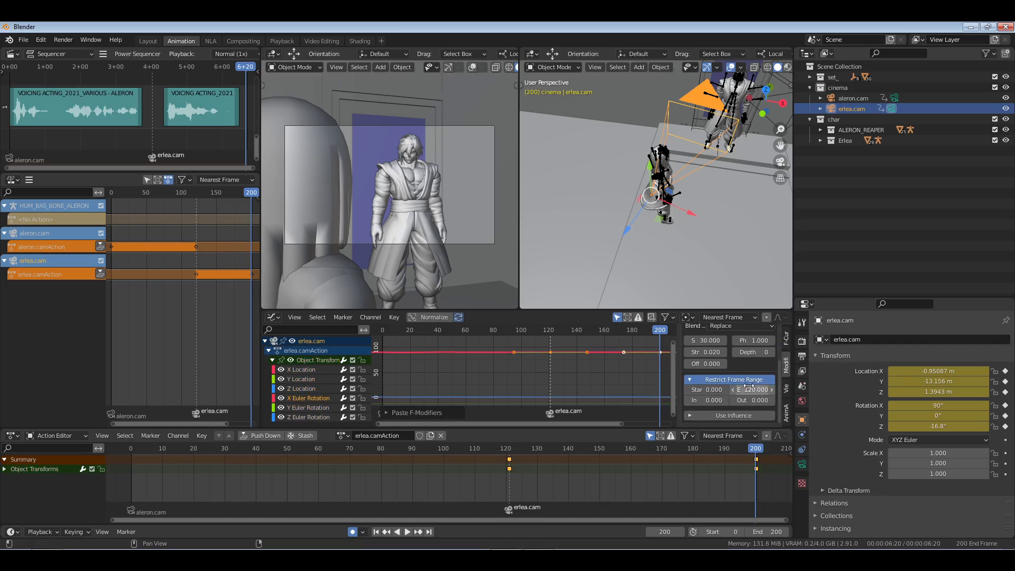
pyautogui.write('120')
pyautogui.press('Return')
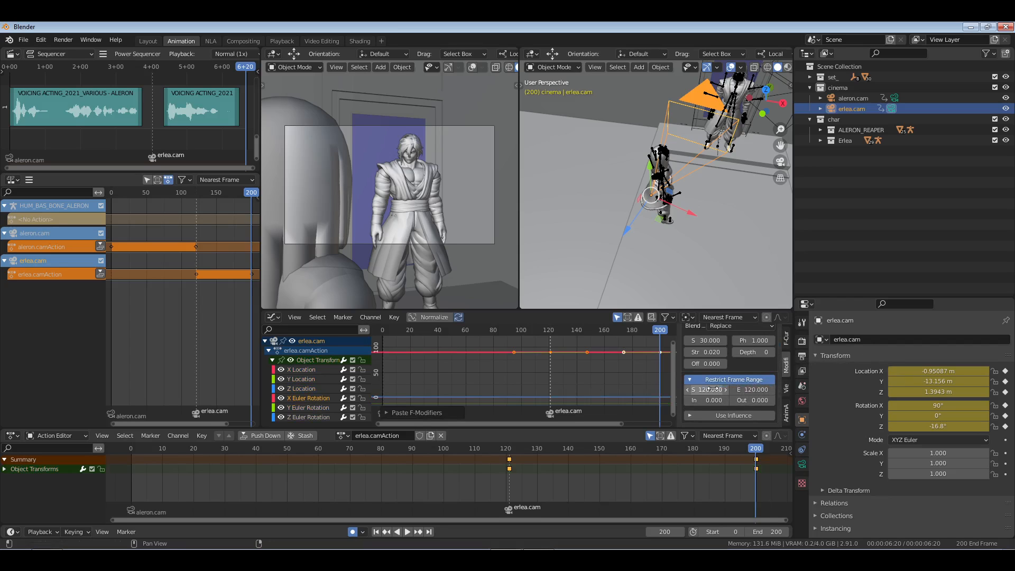
pyautogui.click(754, 389)
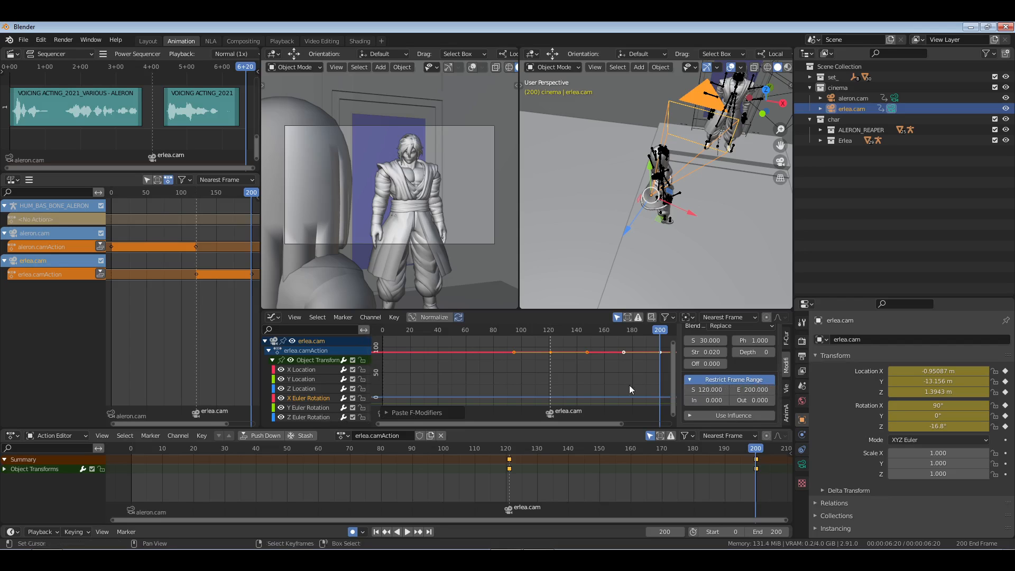
# Copy the range-adjusted Noise modifier onto erlea.cam's Z Euler Rotation curve
pyautogui.scroll(3, 731, 353)
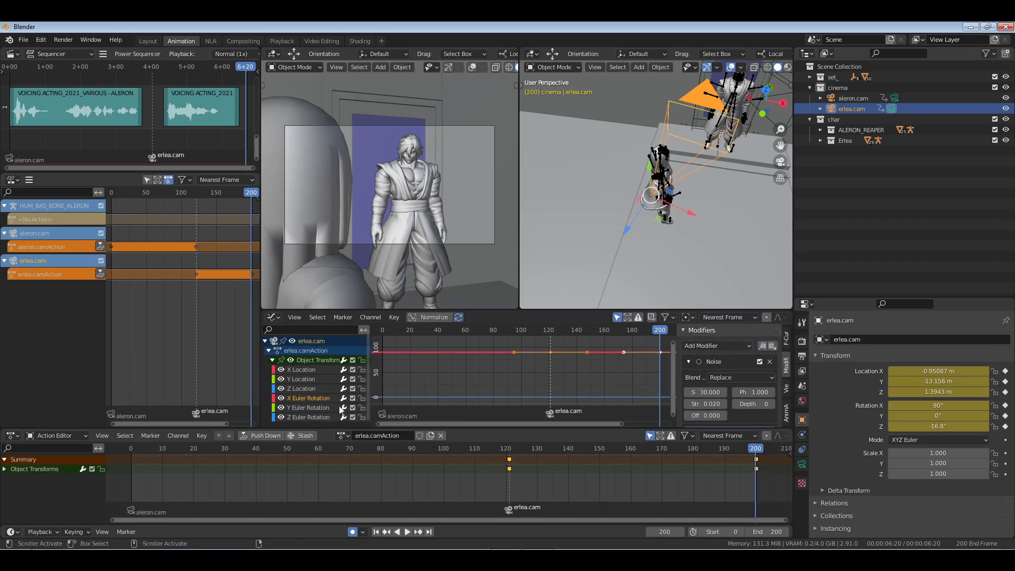
pyautogui.click(398, 415)
pyautogui.click(772, 347)
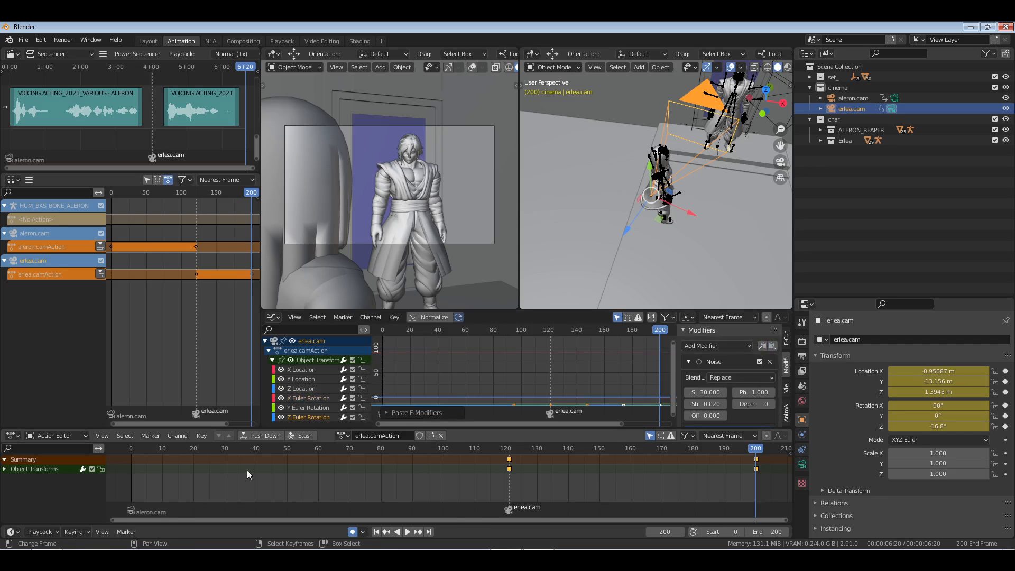
# In the Layout workspace, hide the viewport overlays and review the shot through the active camera from frame 0 to frame 200
pyautogui.click(130, 470)
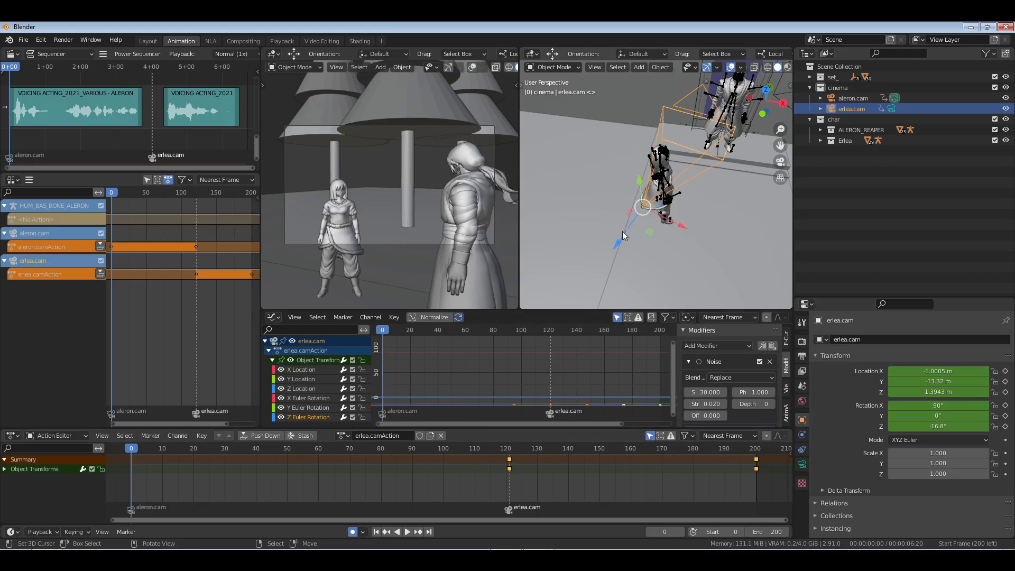
pyautogui.click(147, 41)
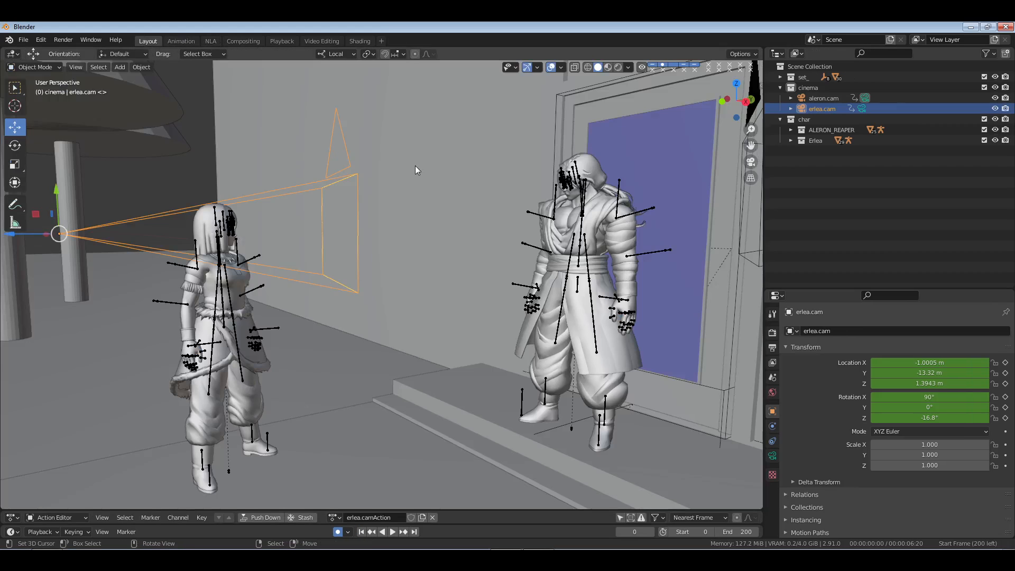
pyautogui.click(553, 68)
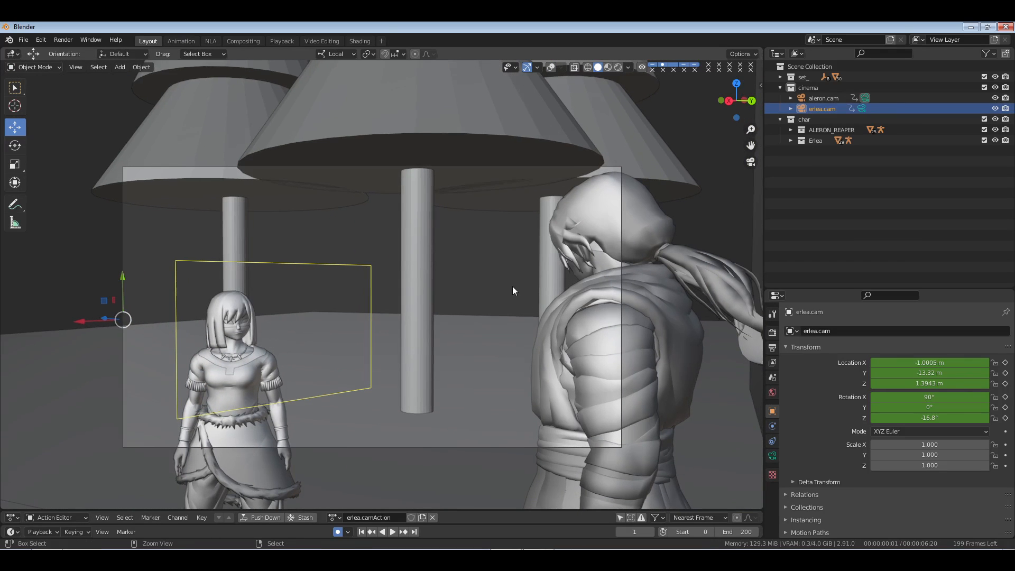
pyautogui.hotkey('shift', 'Right')
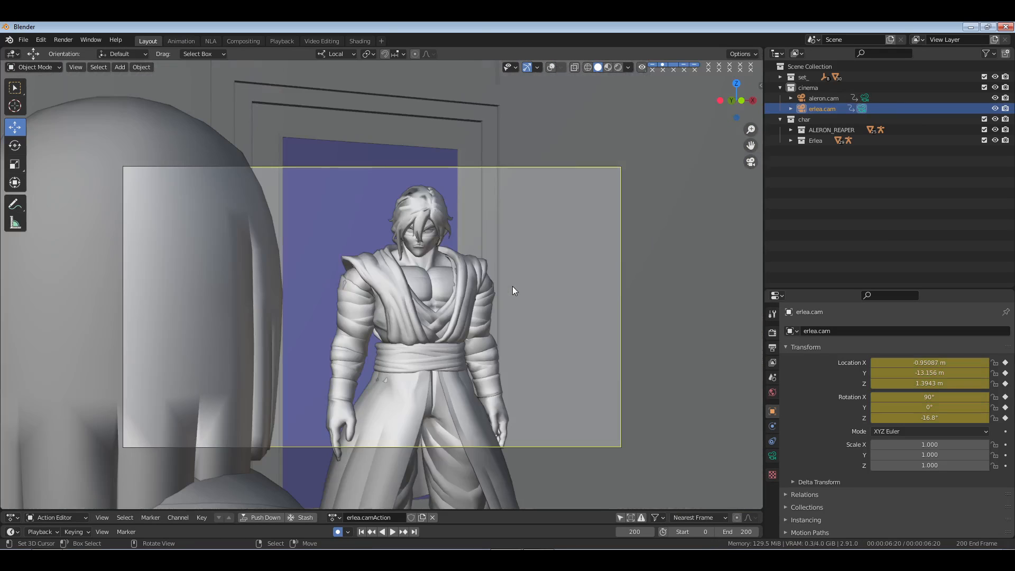
# Return to the Animation workspace, select aleron.cam and set the current frame back to 0
pyautogui.click(181, 41)
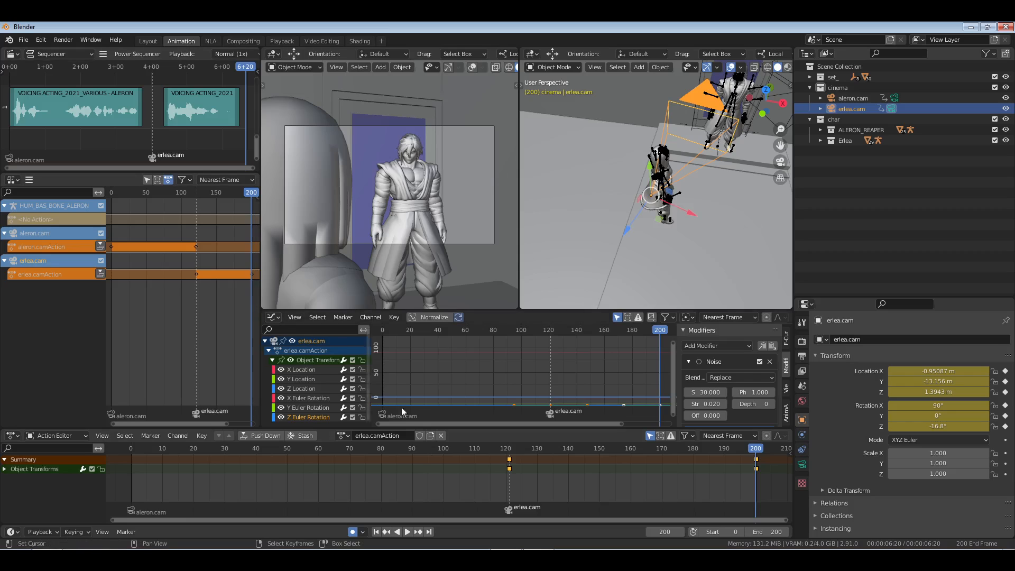
pyautogui.click(866, 98)
pyautogui.moveTo(275, 465); pyautogui.dragTo(175, 486)
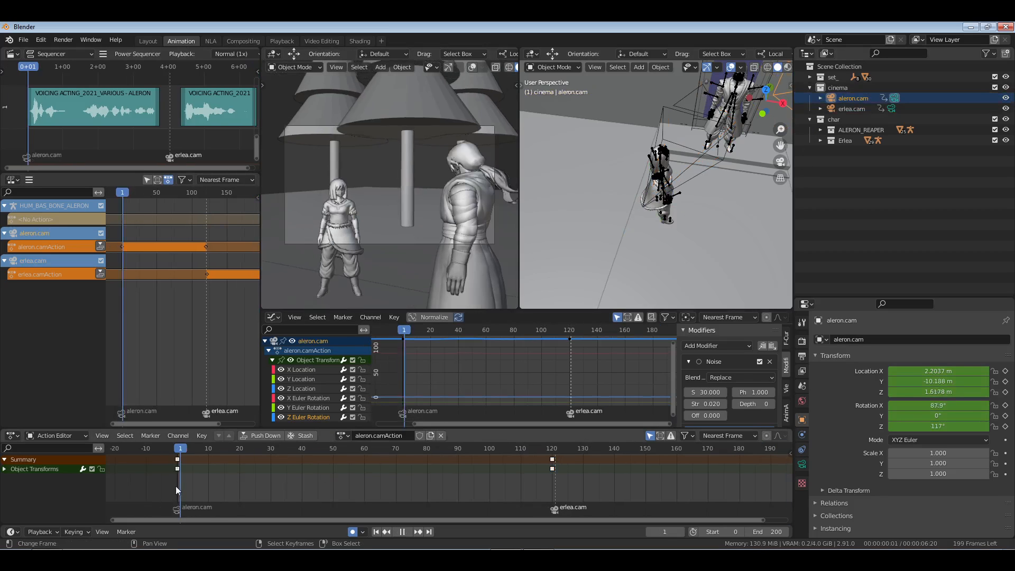
pyautogui.click(175, 486)
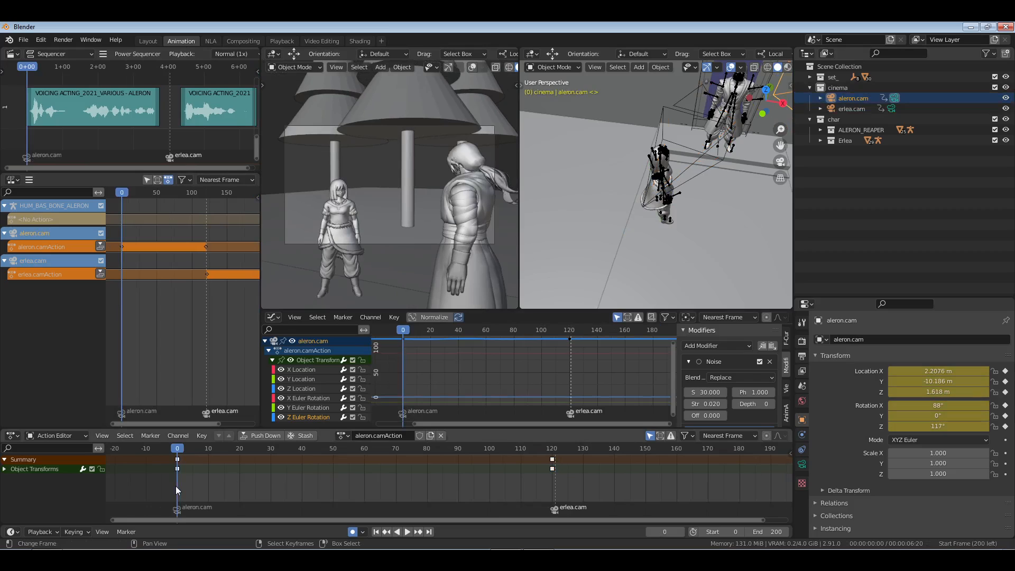
pyautogui.moveTo(176, 486)
pyautogui.mouseDown()
pyautogui.moveTo(196, 487)
pyautogui.moveTo(177, 487)
pyautogui.mouseUp()
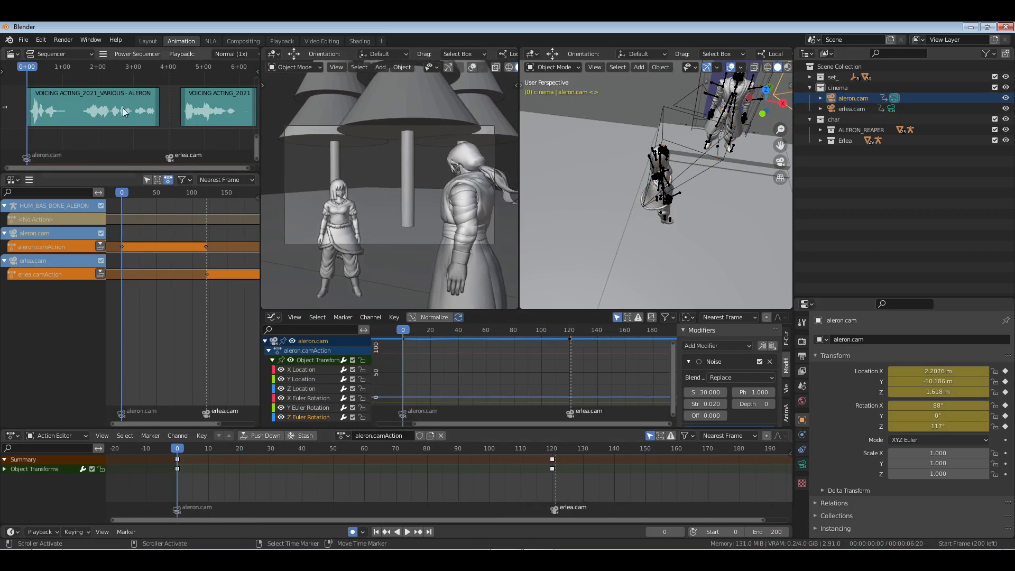
# Switch to the Layout workspace and check the viewport's View Lock settings for the camera
pyautogui.click(150, 42)
pyautogui.press('m')
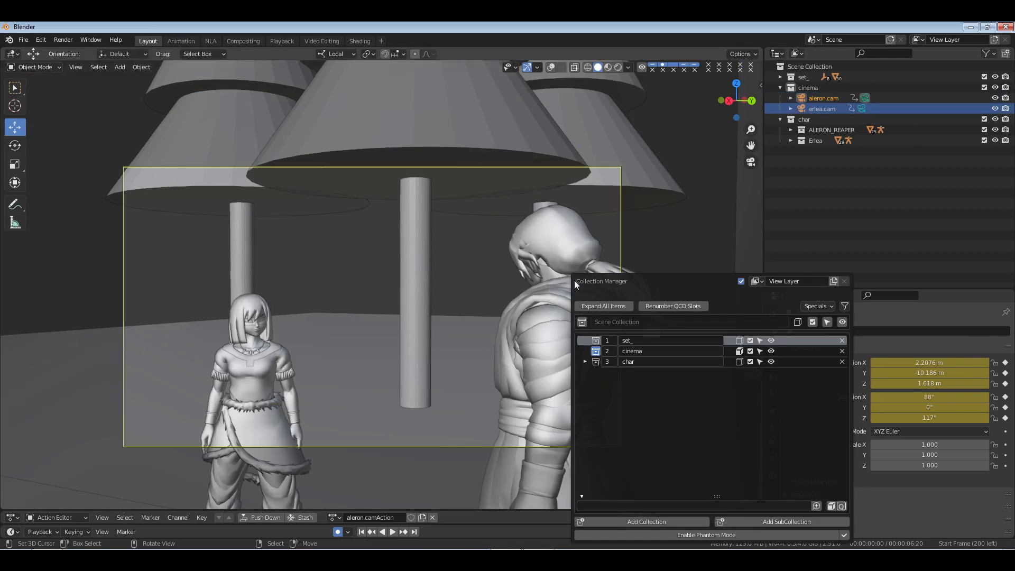
pyautogui.press('Escape')
pyautogui.press('n')
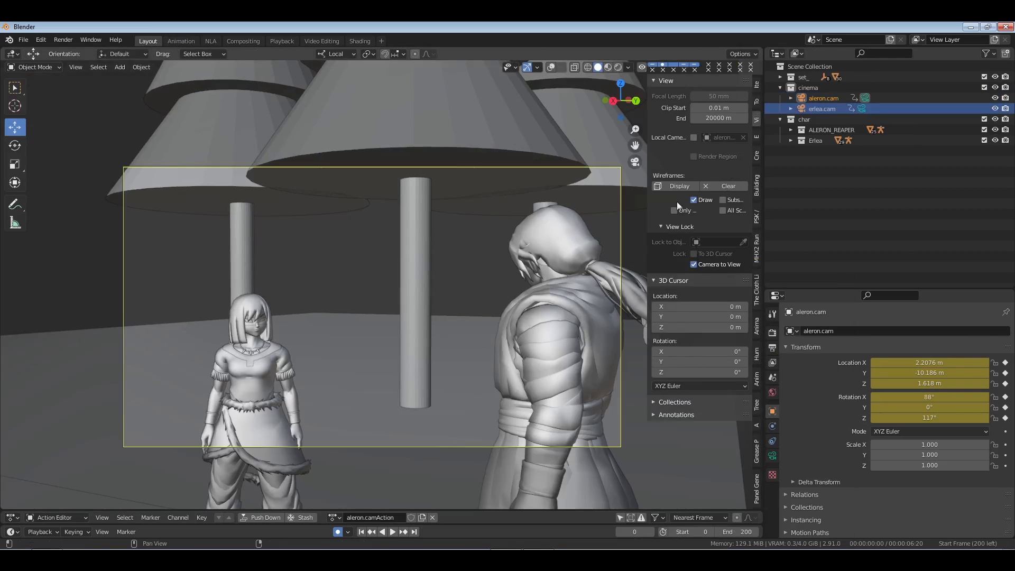
pyautogui.press('n')
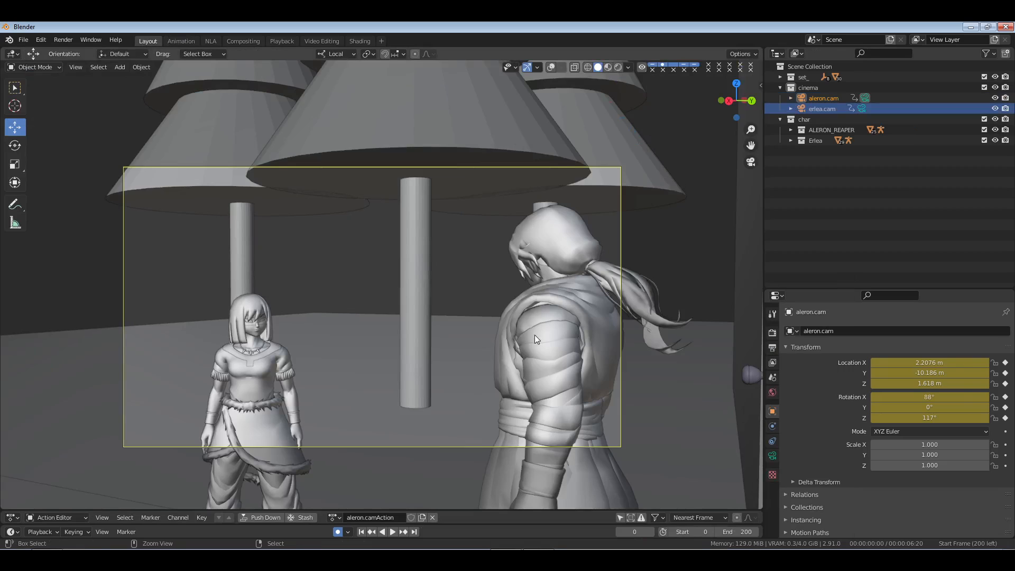
# Select aleron.cam, play the opening of the shot from frame 0 to about frame 23 and jump to frame 200
pyautogui.scroll(3, 531, 317)
pyautogui.scroll(-1, 534, 309)
pyautogui.keyDown('shift'); pyautogui.moveTo(528, 313); pyautogui.dragTo(525, 292, button='middle'); pyautogui.keyUp('shift')
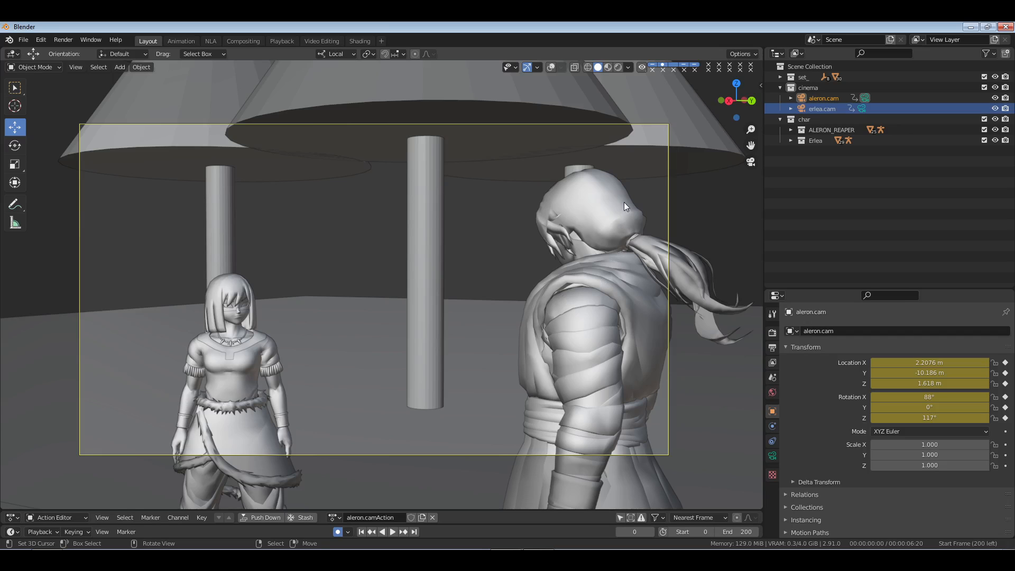
pyautogui.click(822, 99)
pyautogui.press('space')
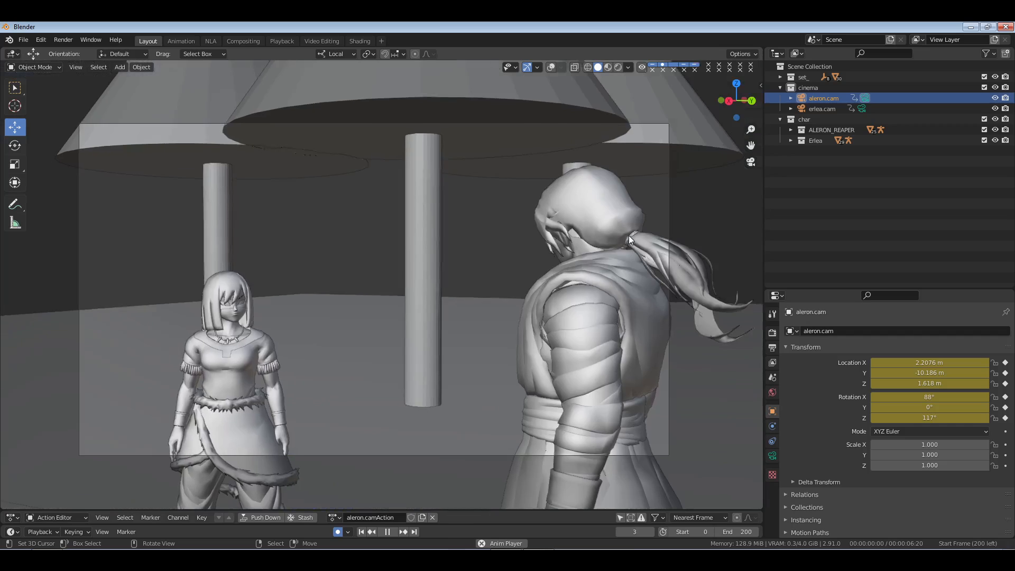
pyautogui.press('space')
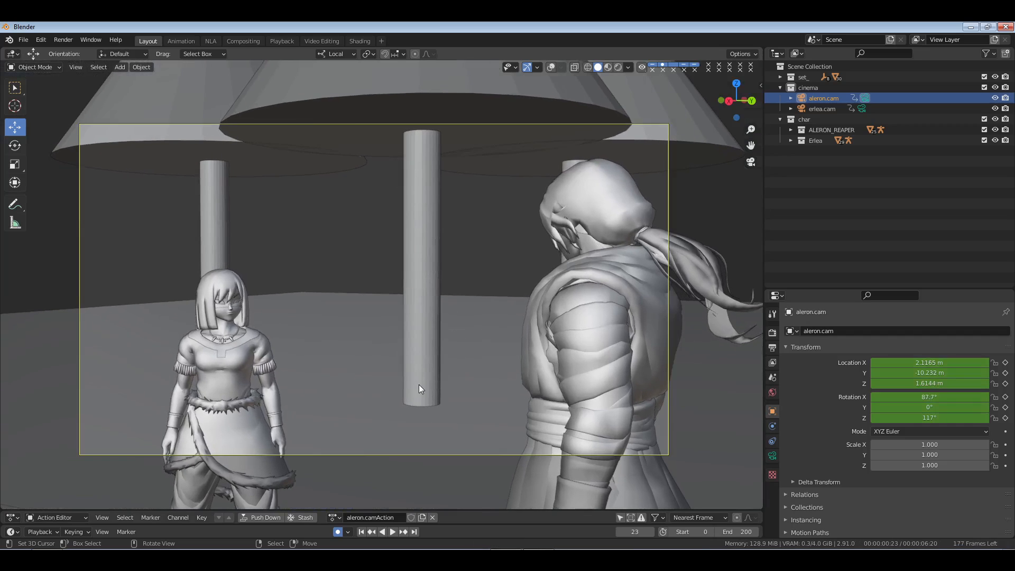
pyautogui.click(414, 531)
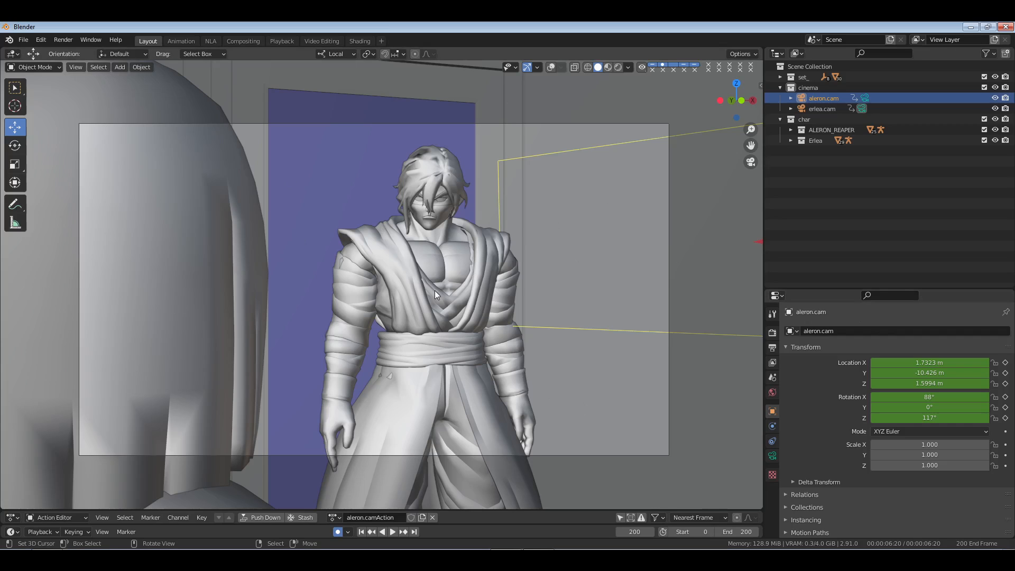
# Return to the Animation workspace, select erlea.cam and delete its keyframes at frames 121 and 200
pyautogui.click(185, 41)
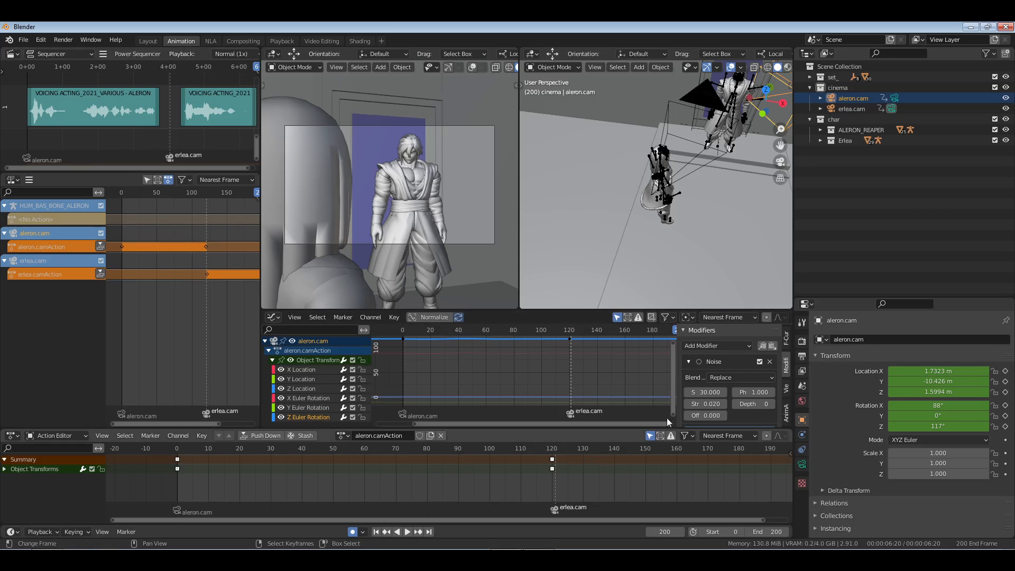
pyautogui.click(861, 109)
pyautogui.keyDown('ctrl'); pyautogui.scroll(-5, 325, 455); pyautogui.keyUp('ctrl')
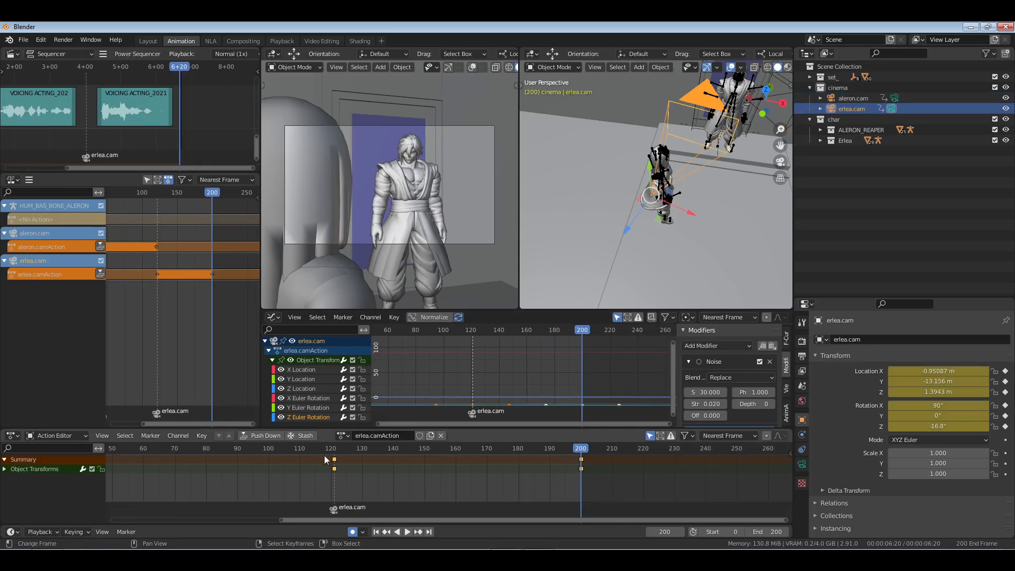
pyautogui.moveTo(318, 452); pyautogui.dragTo(471, 503)
pyautogui.press('x')
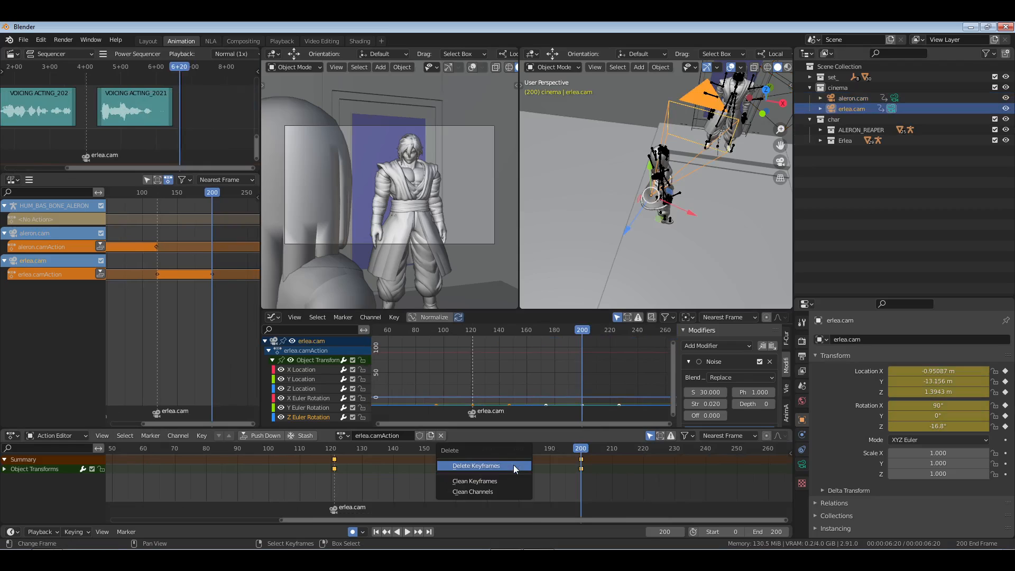
pyautogui.click(513, 465)
# Scrub back to about frame 75 and play across the camera switch to frame 157
pyautogui.moveTo(331, 463); pyautogui.dragTo(182, 467)
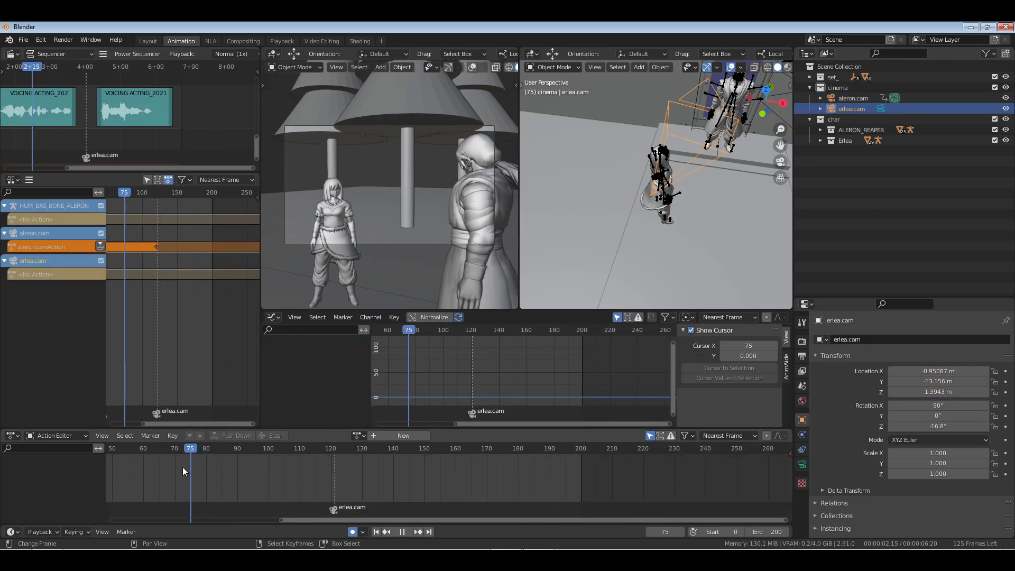
pyautogui.press('space')
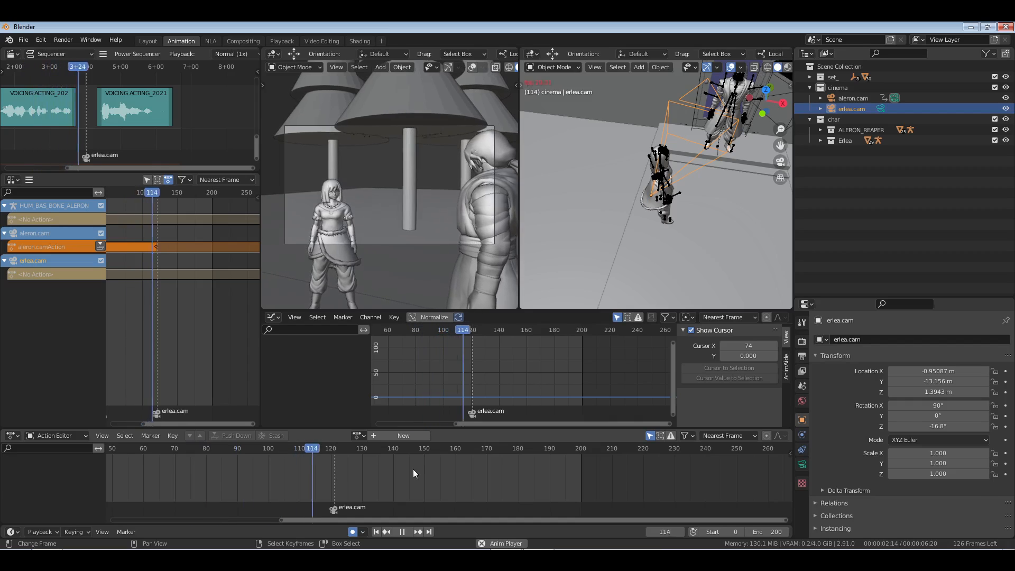
pyautogui.press('space')
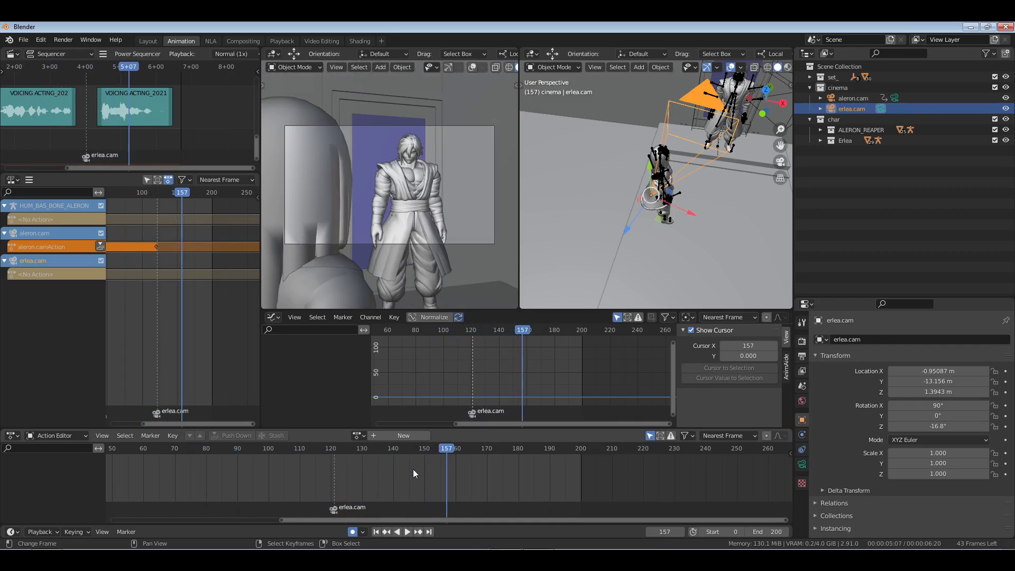
# Move the current frame to 121 and insert a location and rotation keyframe for erlea.cam
pyautogui.click(335, 466)
pyautogui.press('Left')
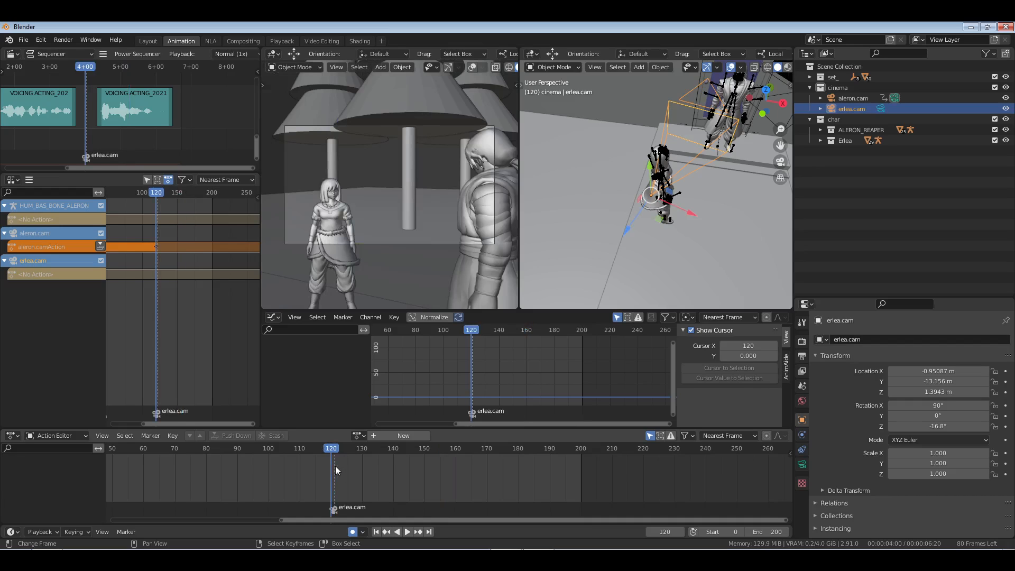
pyautogui.press('Right')
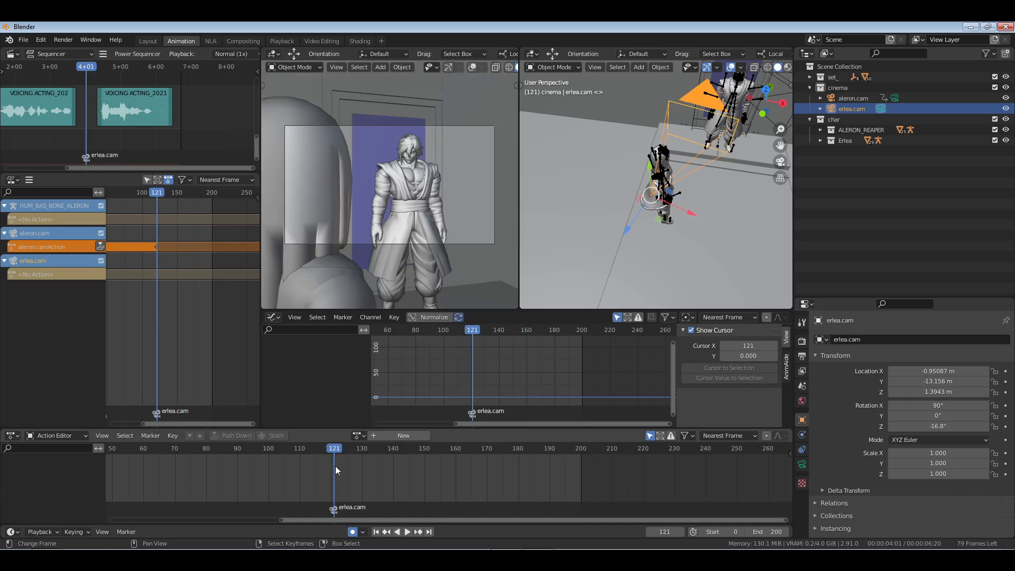
pyautogui.press('i')
pyautogui.click(702, 208)
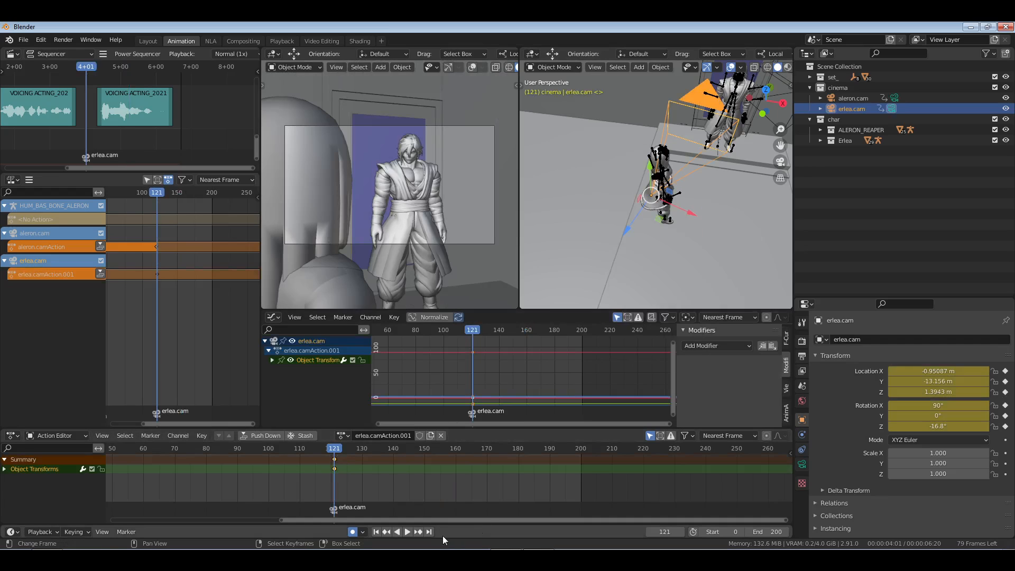
# At frame 200, rotate erlea.cam to about 16.2° on Z and move it to about X -0.575 m, Y -13.186 m
pyautogui.click(429, 531)
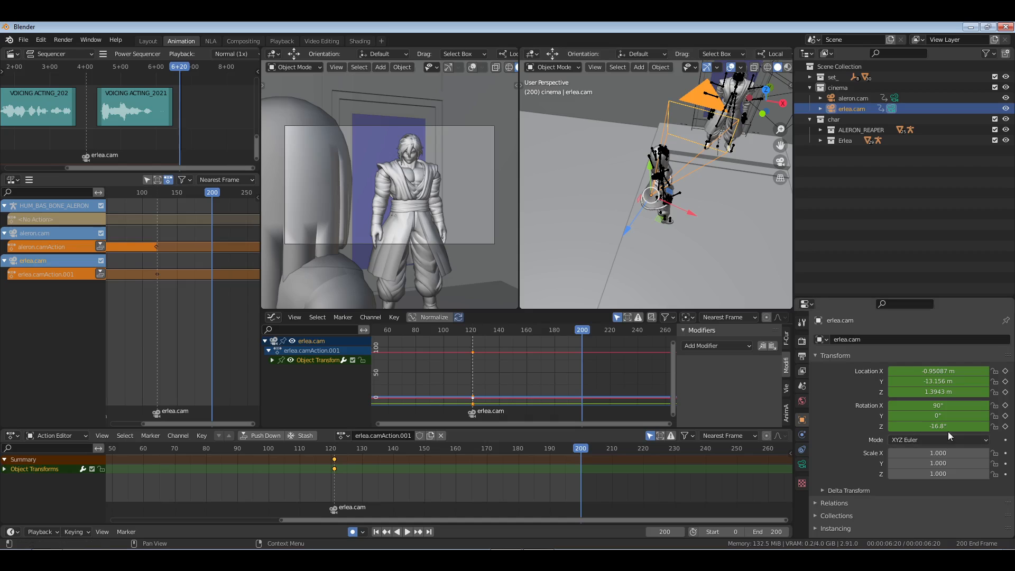
pyautogui.moveTo(938, 426); pyautogui.dragTo(975, 426)
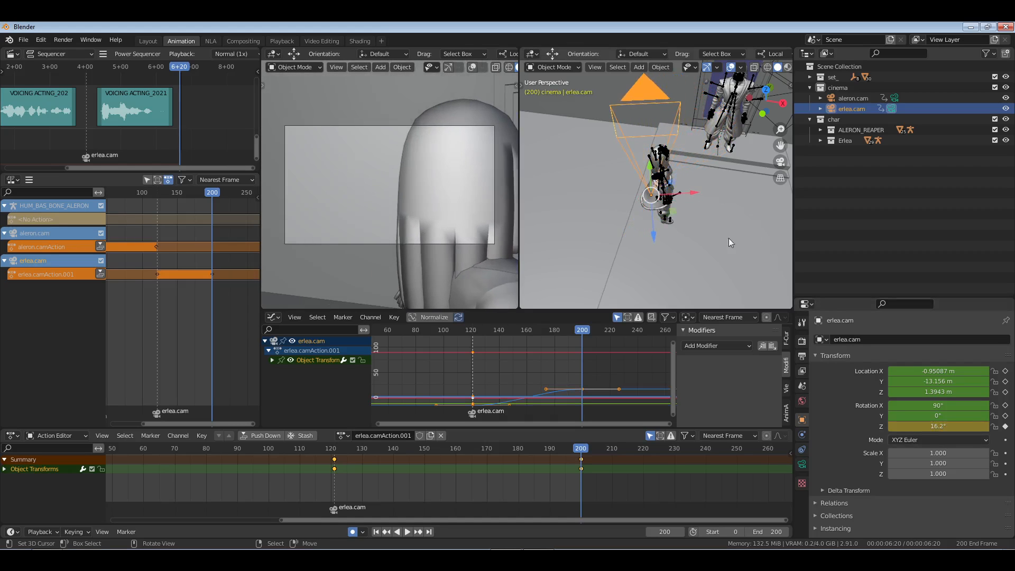
pyautogui.moveTo(693, 195); pyautogui.dragTo(700, 248)
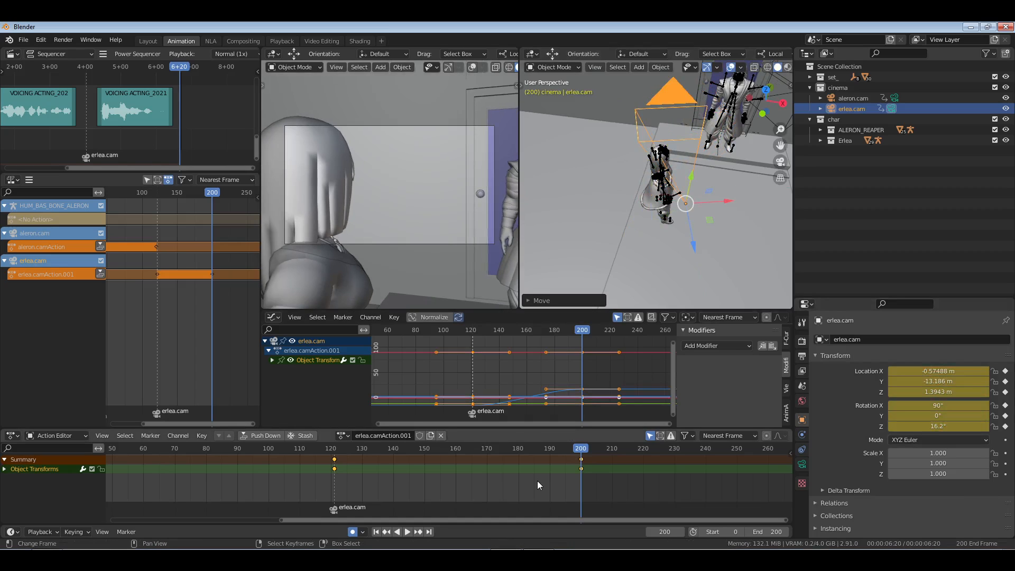
# Return to frame 121 and preview the eased erlea.cam move up to about frame 191
pyautogui.click(337, 478)
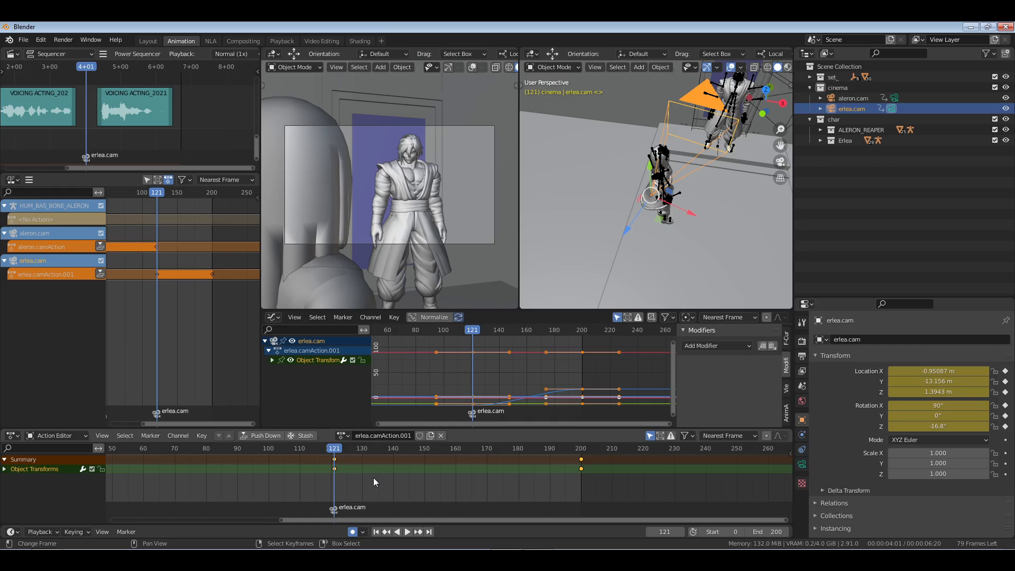
pyautogui.press('t')
pyautogui.click(338, 479)
pyautogui.press('space')
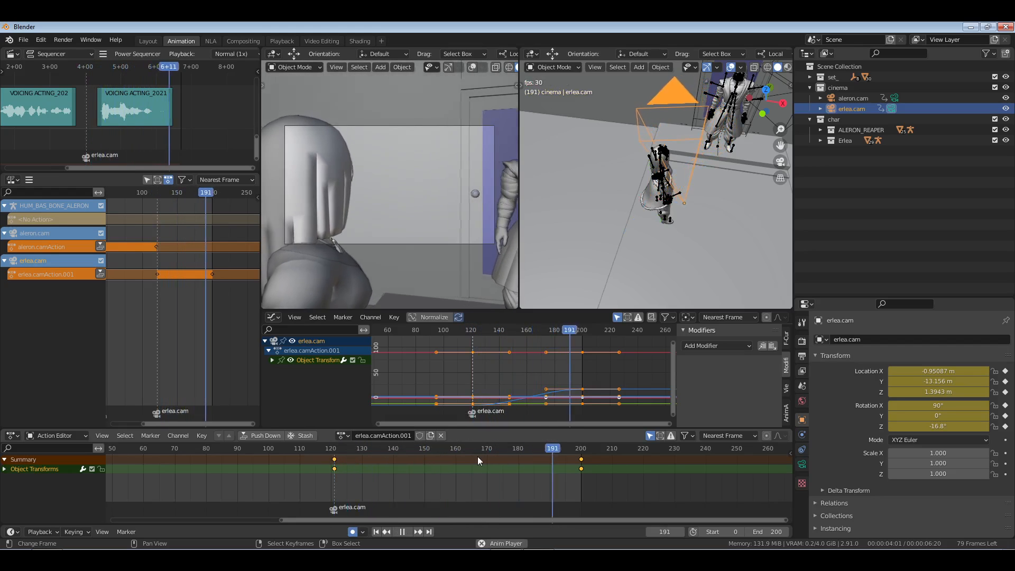
pyautogui.press('space')
# Go back to frame 121 and set the handle type of erlea.cam's keyframes to Vector for a linear camera move
pyautogui.click(480, 478)
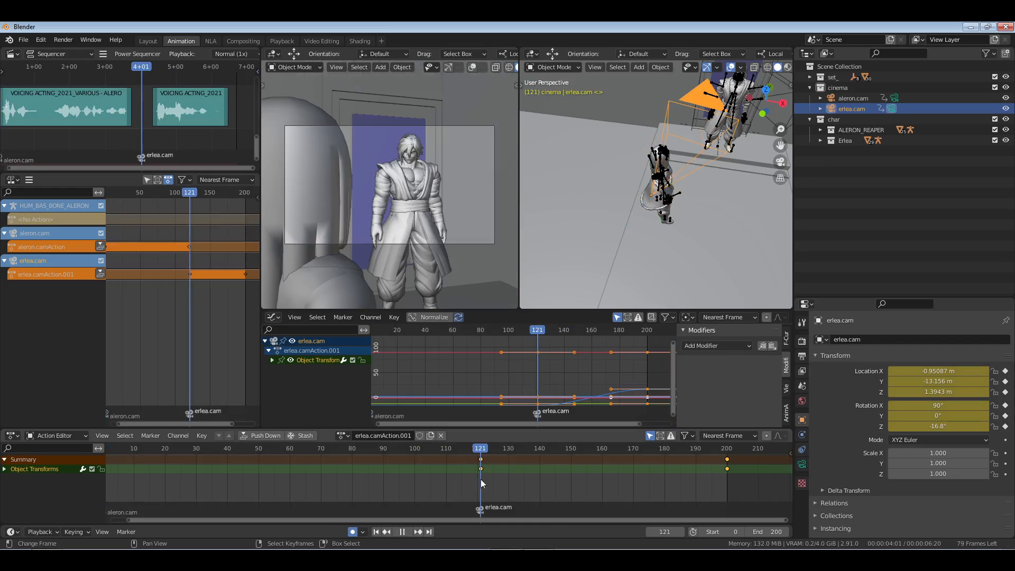
pyautogui.keyDown('ctrl'); pyautogui.hscroll(3, 481, 479); pyautogui.keyUp('ctrl')
pyautogui.press('v')
pyautogui.click(482, 489)
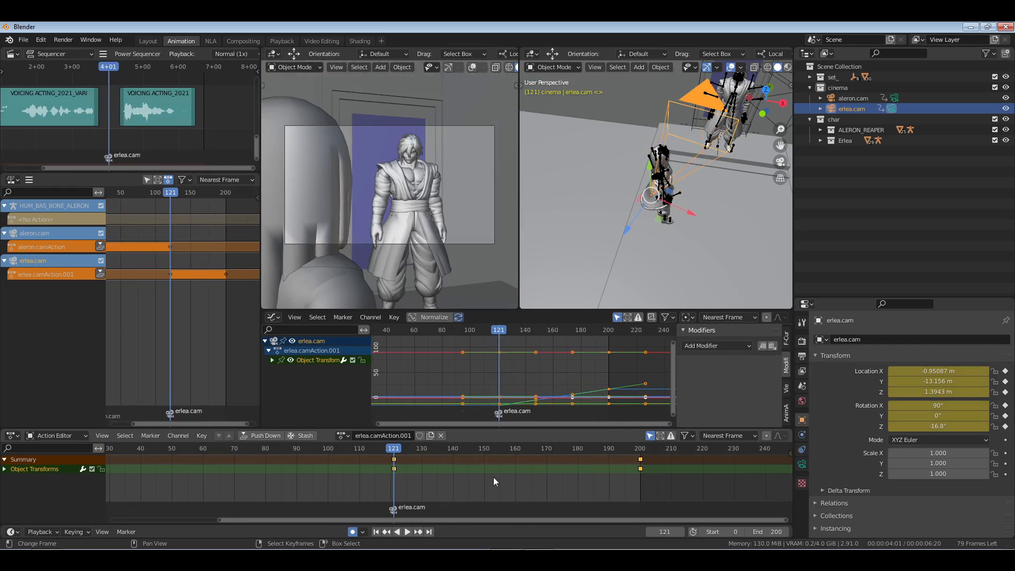
# Play the linear erlea.cam move from frame 121 to frame 176 and reset the current frame to 121
pyautogui.press('space')
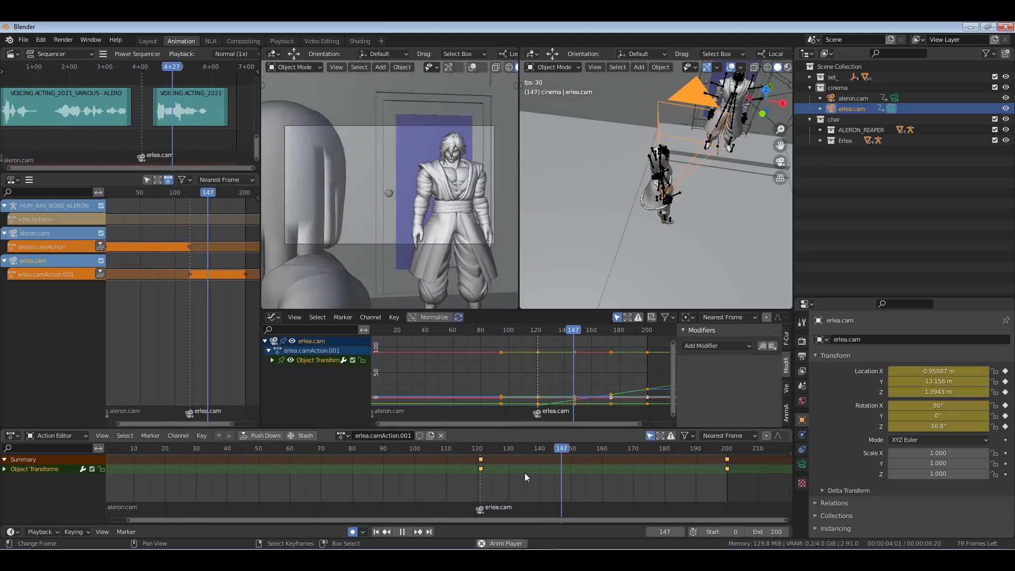
pyautogui.press('space')
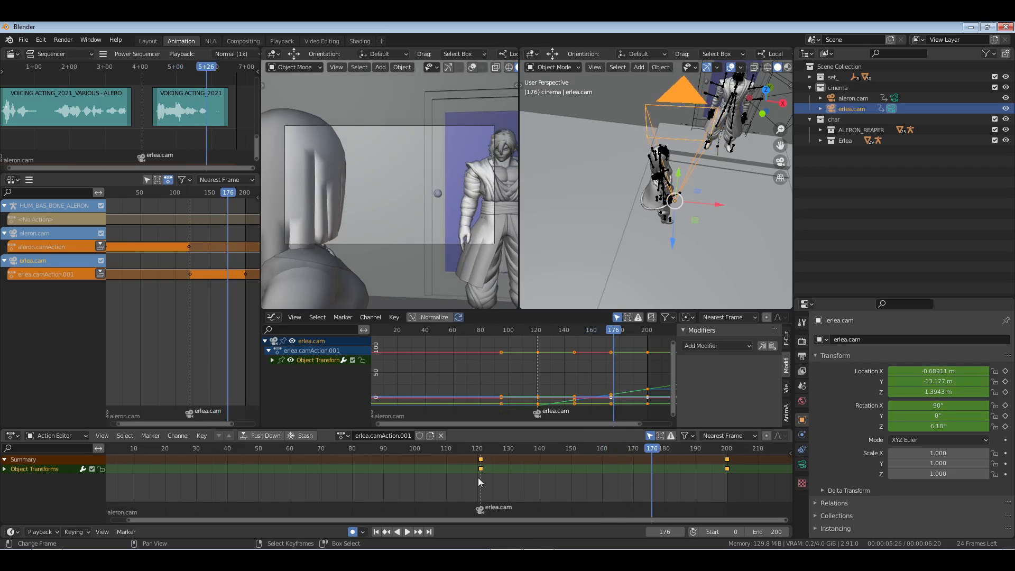
pyautogui.click(479, 478)
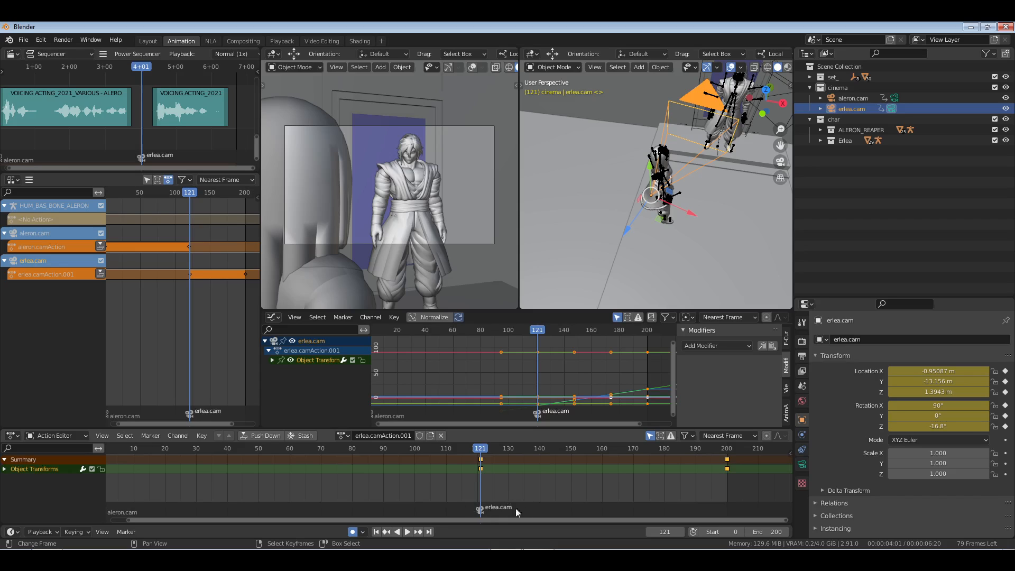
pyautogui.moveTo(475, 490); pyautogui.dragTo(530, 491, button='middle')
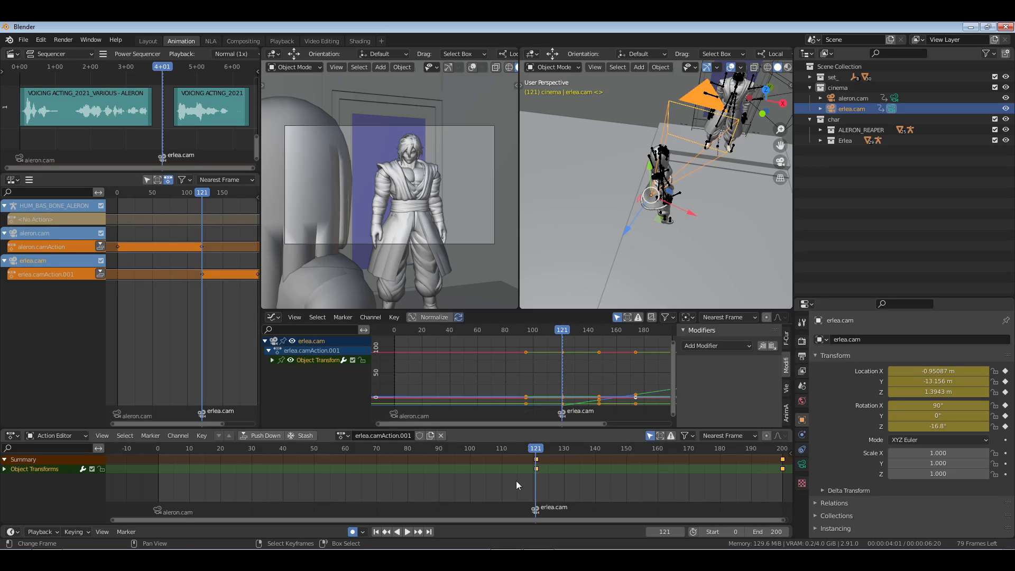
# Discard the current file's changes and open MINISTERS HAVEN_4.blend from VERSUS, SEASON_SETUPS, SEASON 2_, EPISODE 5_[6]
pyautogui.click(23, 40)
pyautogui.click(42, 61)
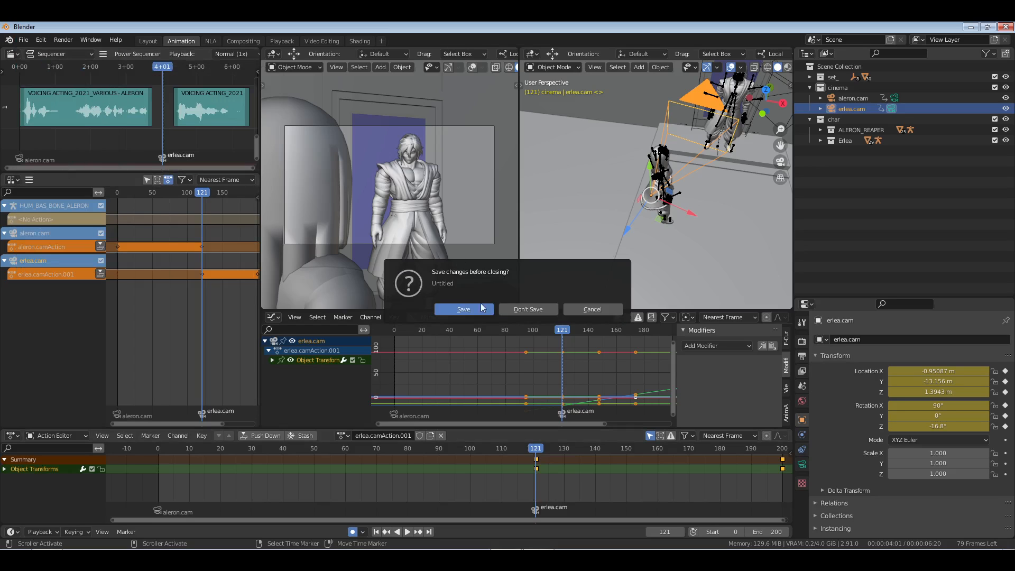
pyautogui.click(501, 307)
pyautogui.click(263, 379)
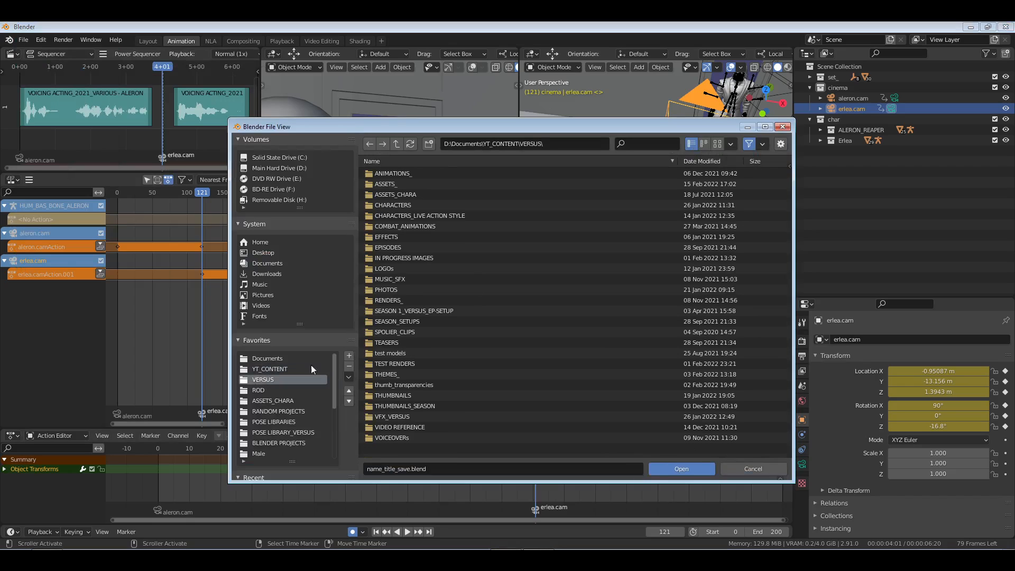
pyautogui.doubleClick(407, 321)
pyautogui.doubleClick(401, 174)
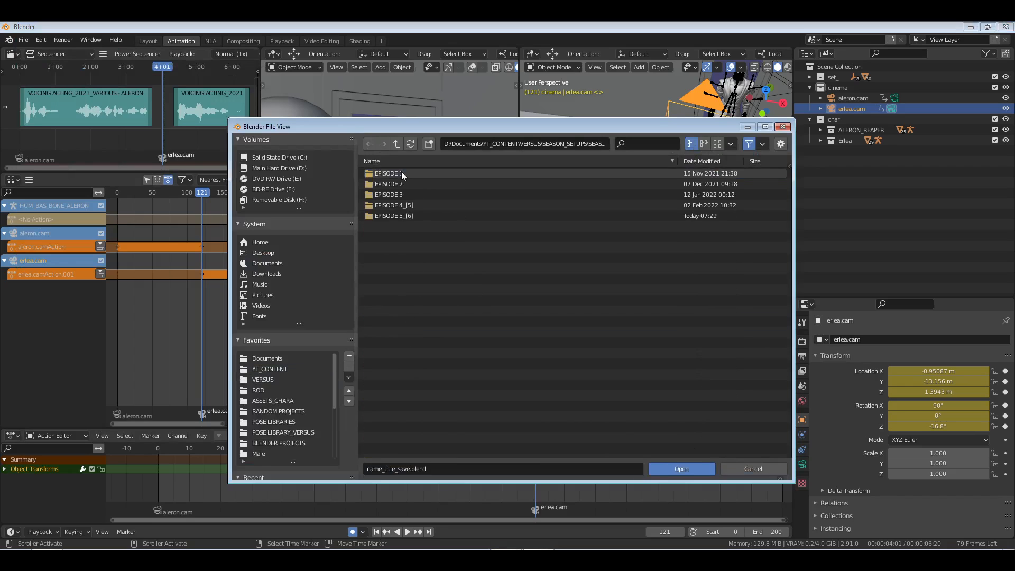
pyautogui.doubleClick(404, 215)
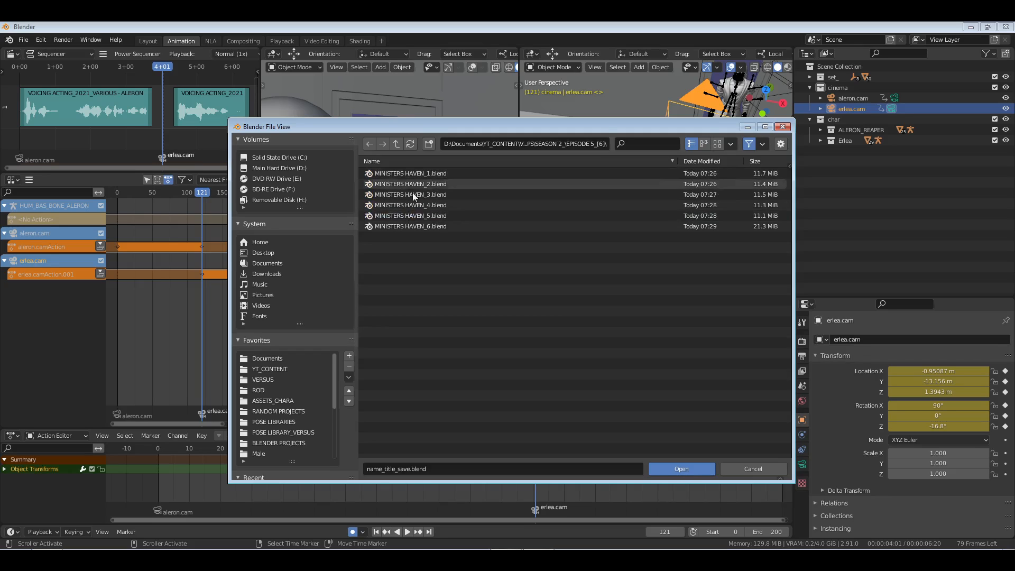
pyautogui.click(414, 216)
pyautogui.click(431, 206)
pyautogui.doubleClick(431, 206)
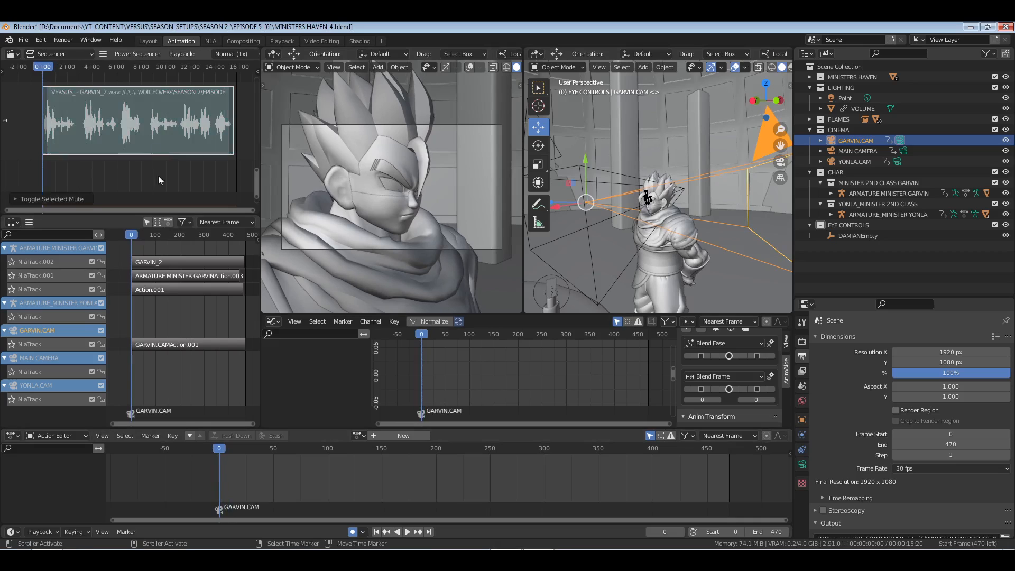
# Play the opening of the GARVIN.CAM shot, continue the review in the Playback workspace and jump back to frame 0
pyautogui.press('space')
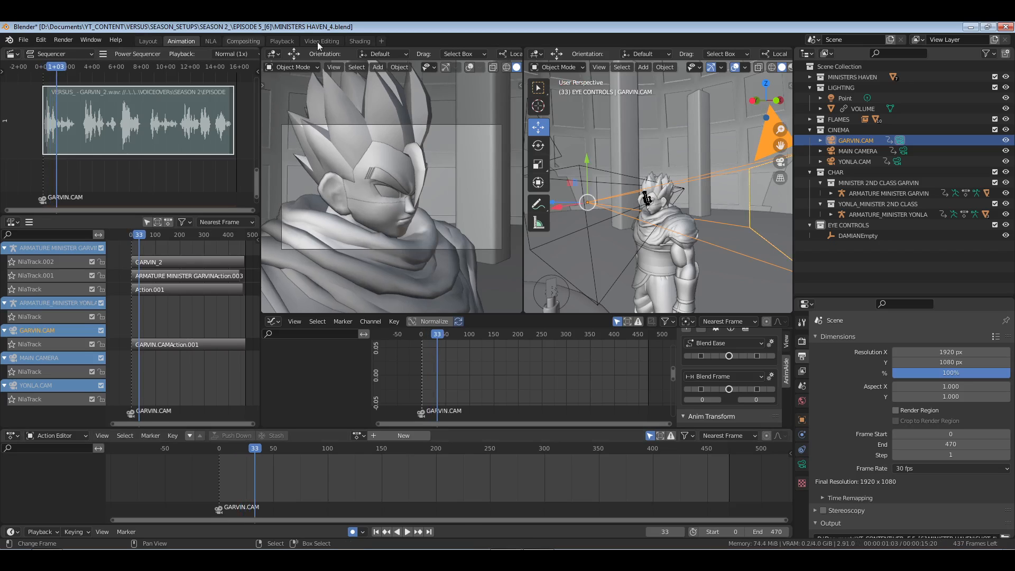
pyautogui.click(281, 42)
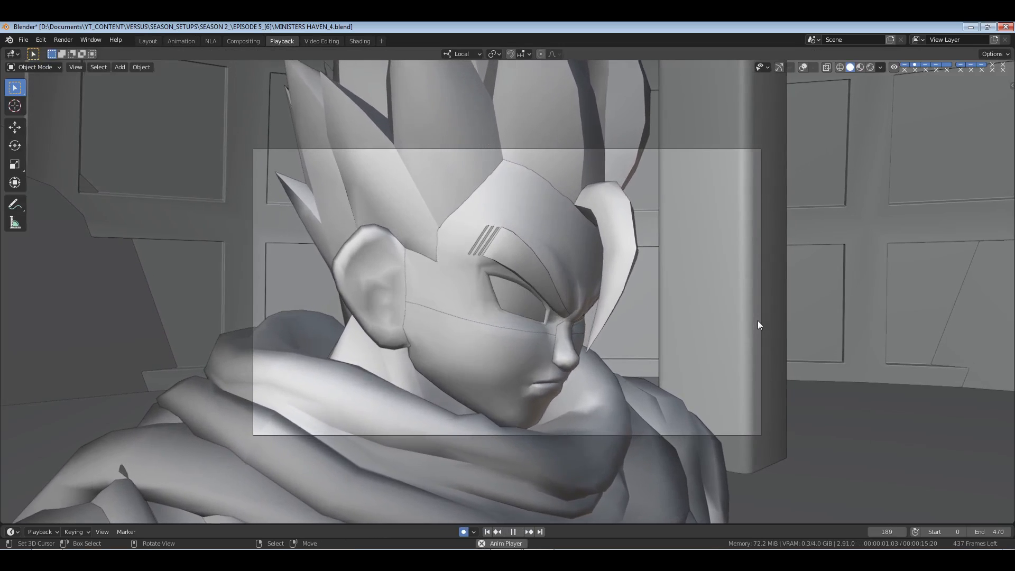
pyautogui.press('space')
pyautogui.click(486, 532)
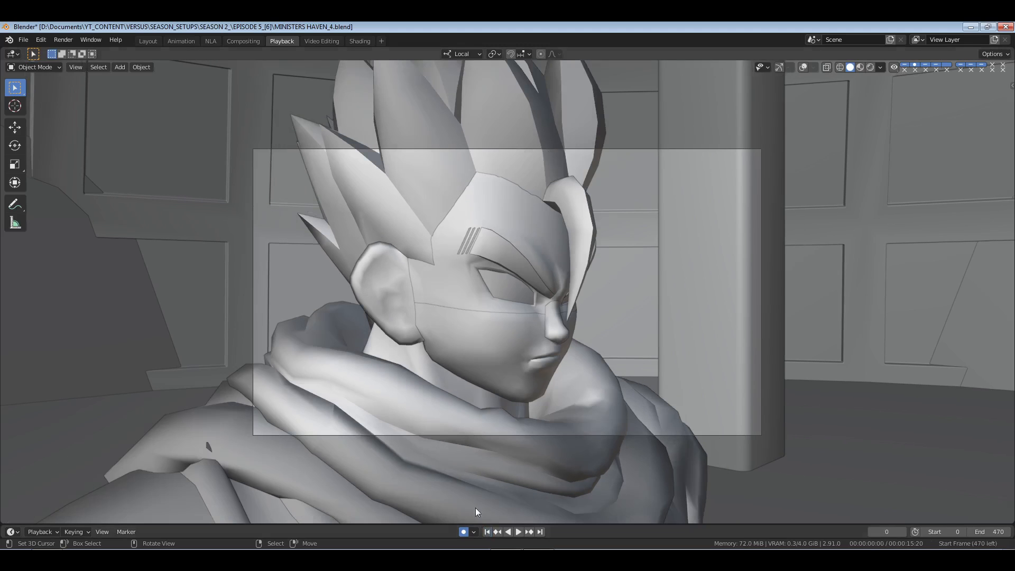
# Open MINISTERS HAVEN_2.blend from the same episode folder without saving the current file
pyautogui.click(25, 39)
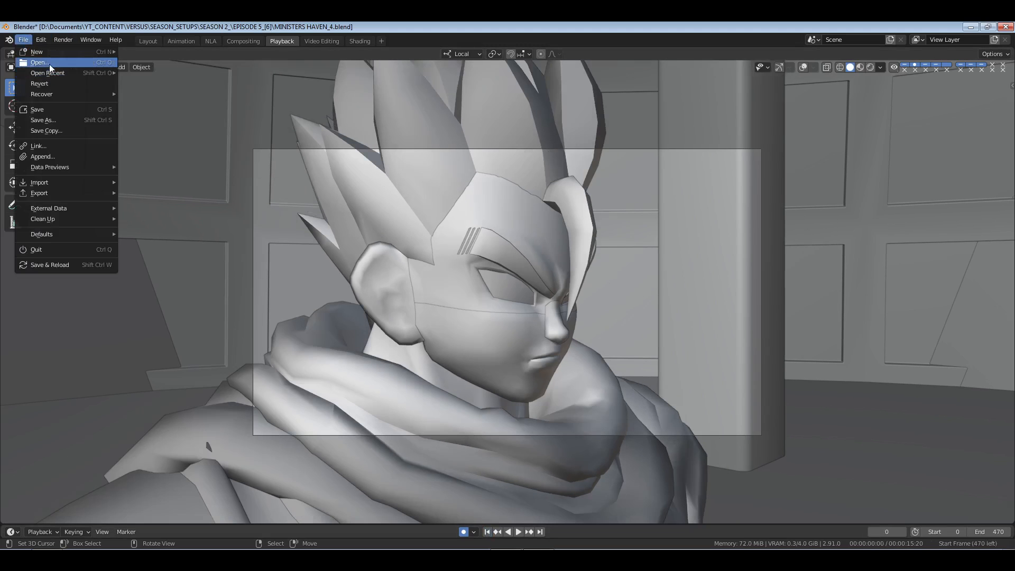
pyautogui.click(185, 85)
pyautogui.click(524, 308)
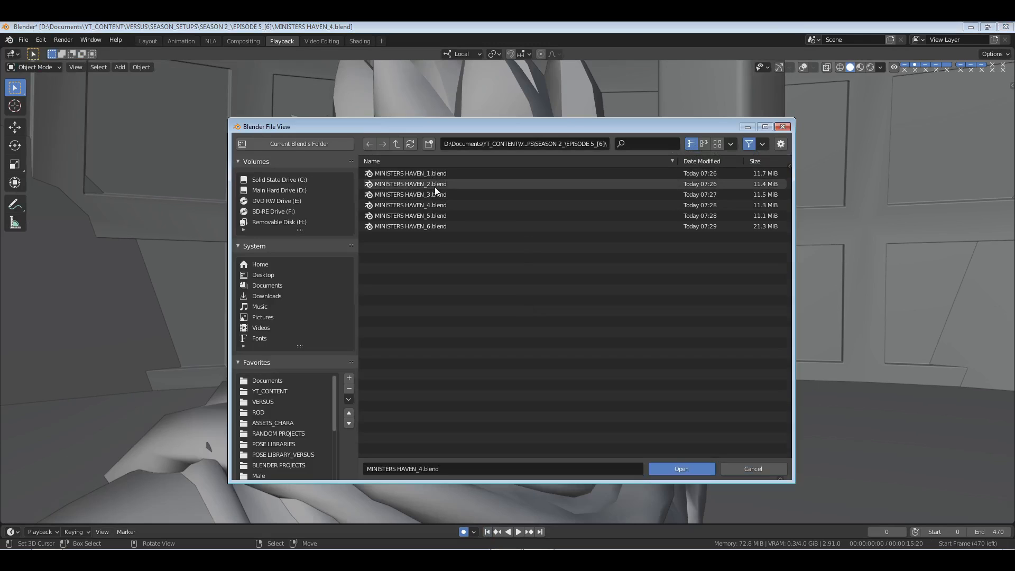
pyautogui.click(435, 185)
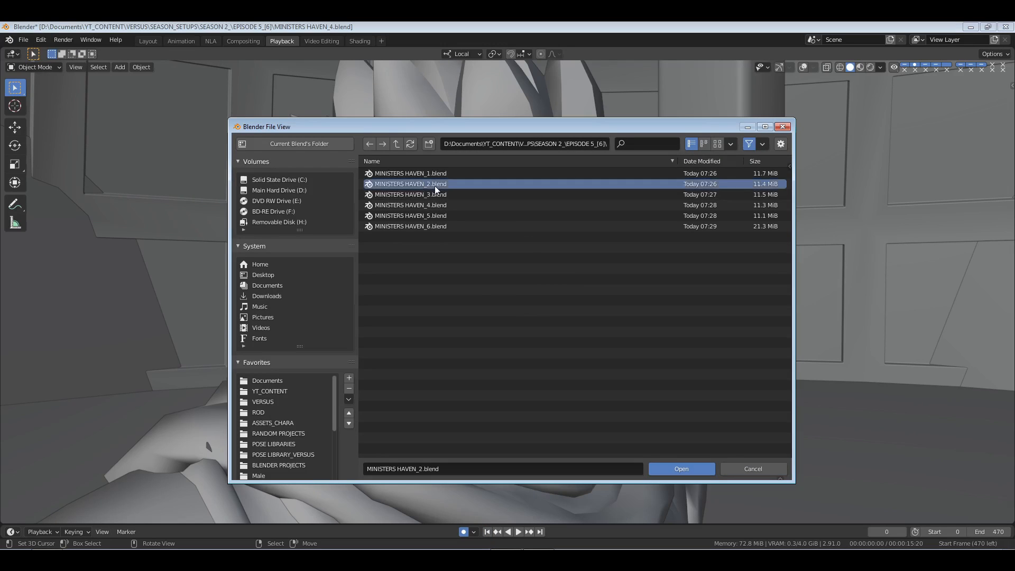
pyautogui.click(680, 469)
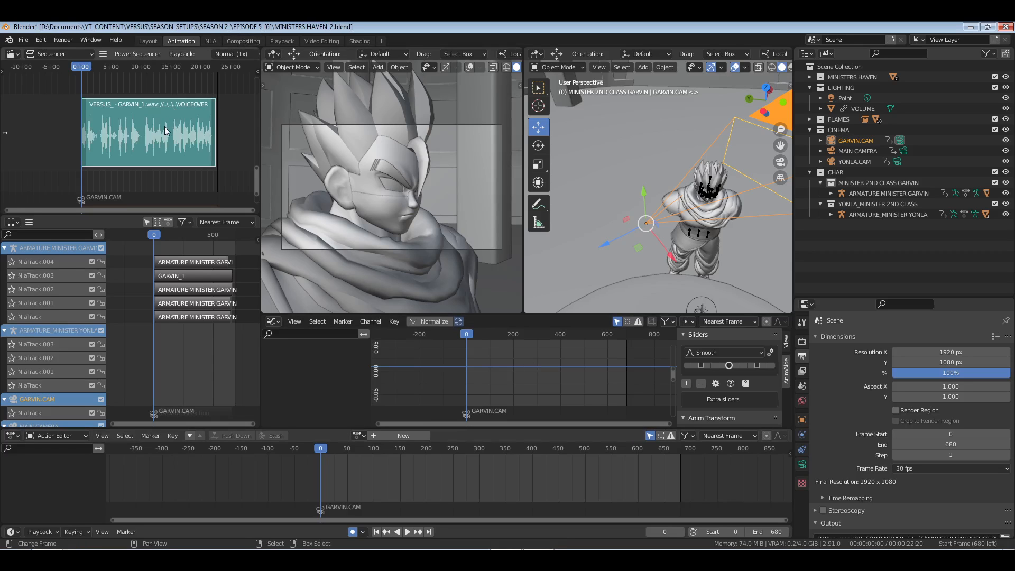
# Switch to the Playback workspace and play the 680-frame GARVIN.CAM shot through from frame 0, stopping after it loops
pyautogui.click(281, 42)
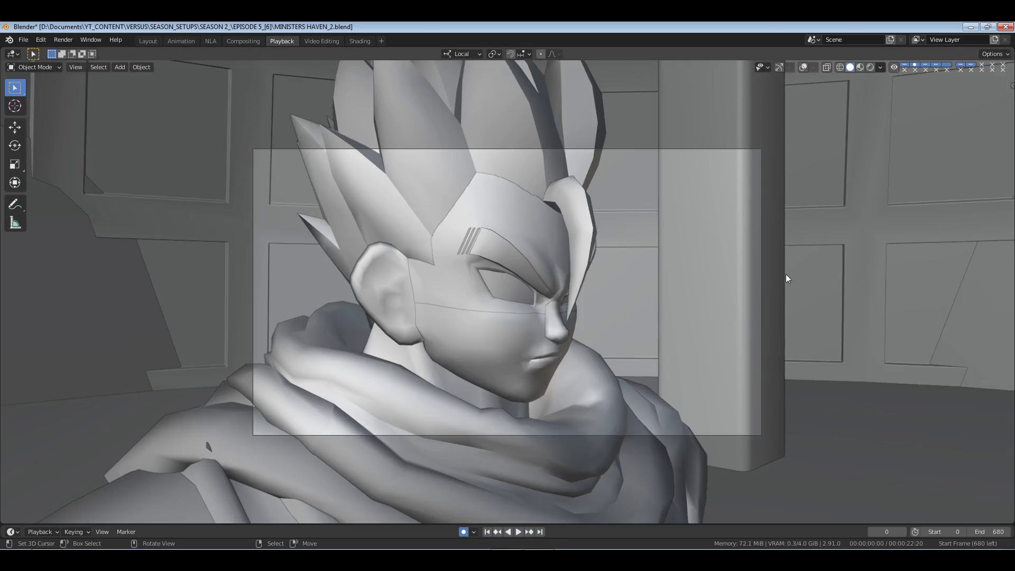
pyautogui.press('space')
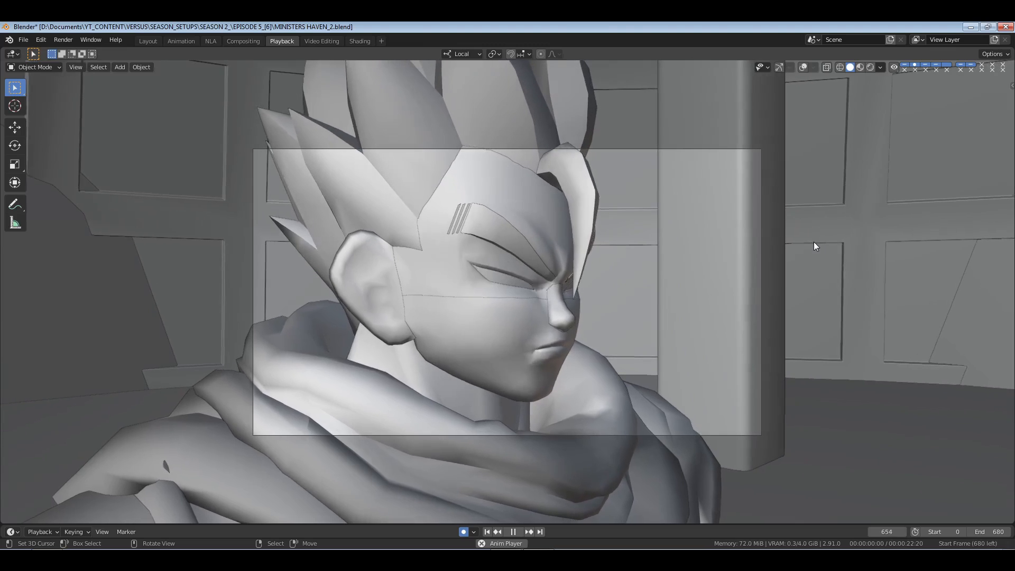
pyautogui.press('space')
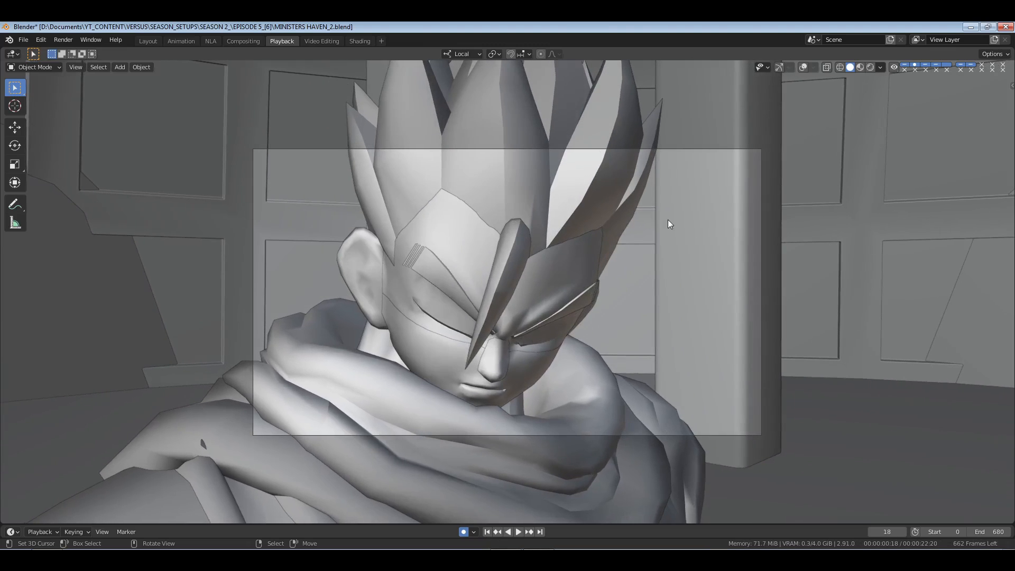
# Open MINISTERS HAVEN_1.blend from the current episode folder without saving the changes to MINISTERS HAVEN_2
pyautogui.click(24, 40)
pyautogui.click(43, 65)
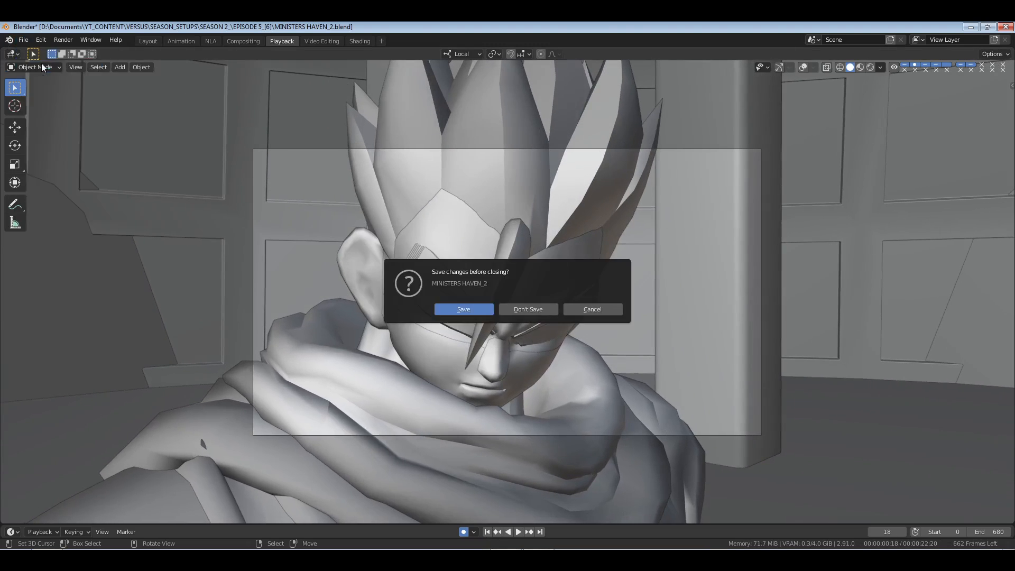
pyautogui.click(541, 308)
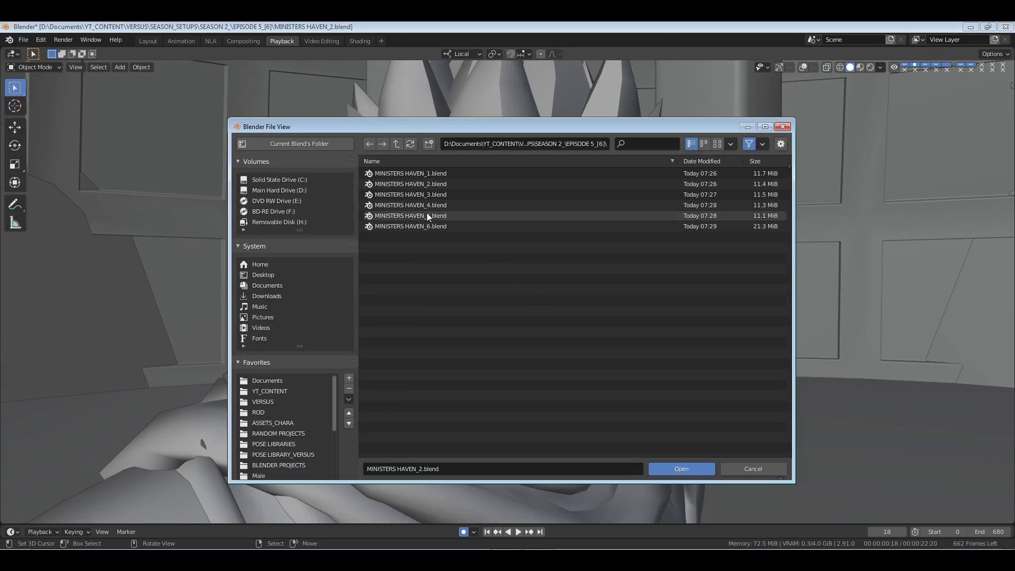
pyautogui.click(433, 173)
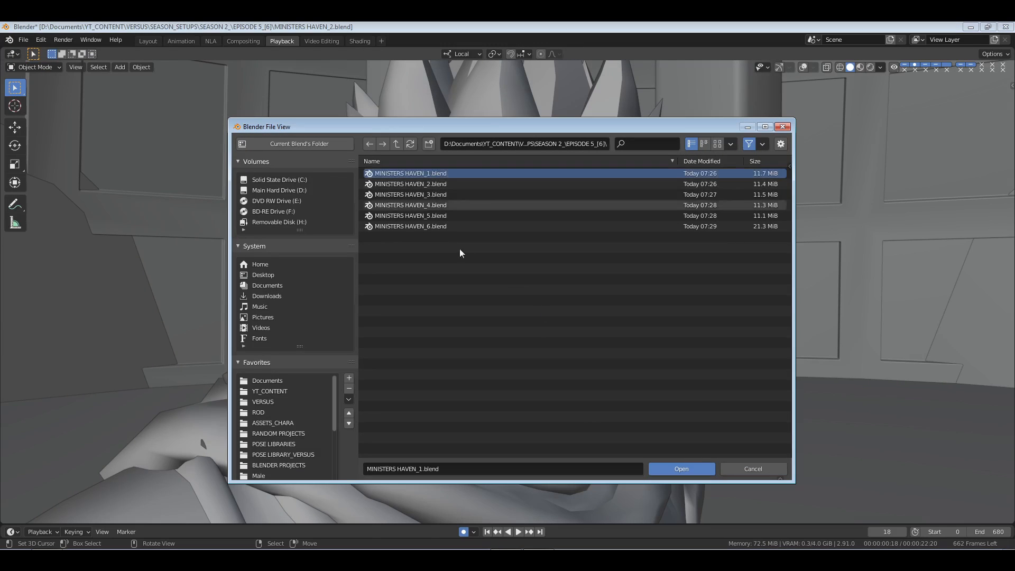
pyautogui.click(671, 469)
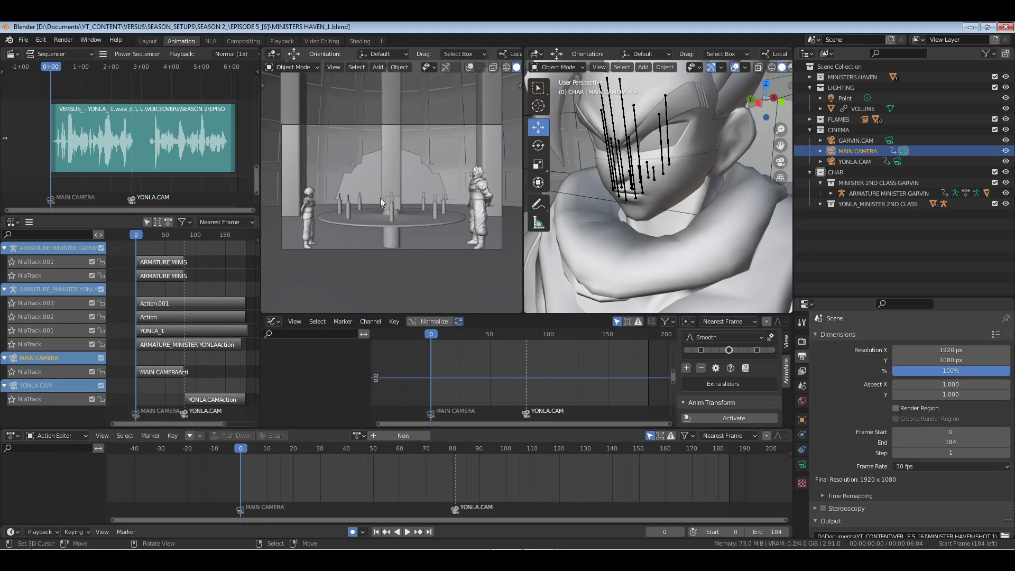
# Mute the YONLA_1 voice strip and play the opening of the MAIN CAMERA shot in the Playback workspace
pyautogui.click(181, 146)
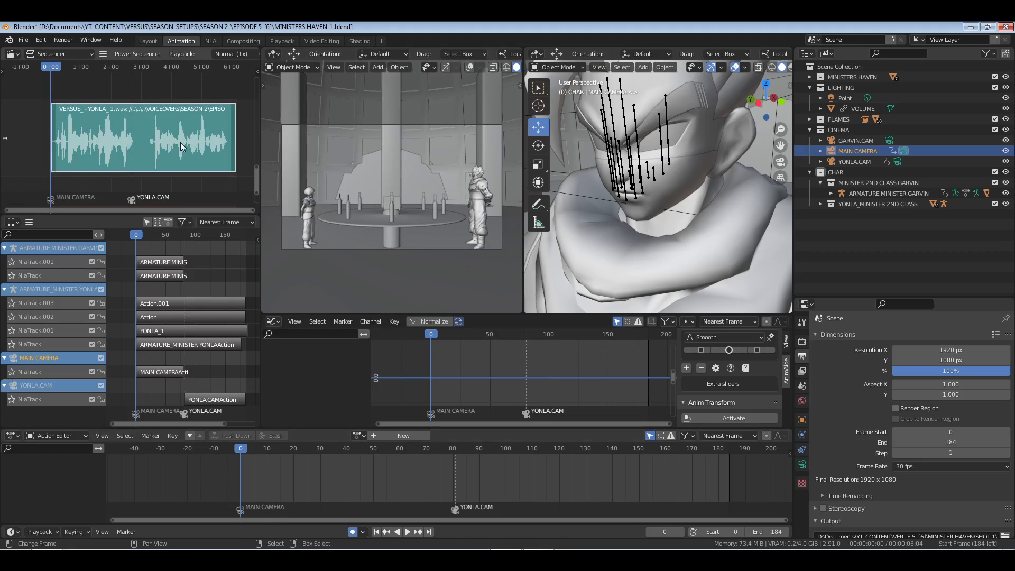
pyautogui.press('h')
pyautogui.click(289, 41)
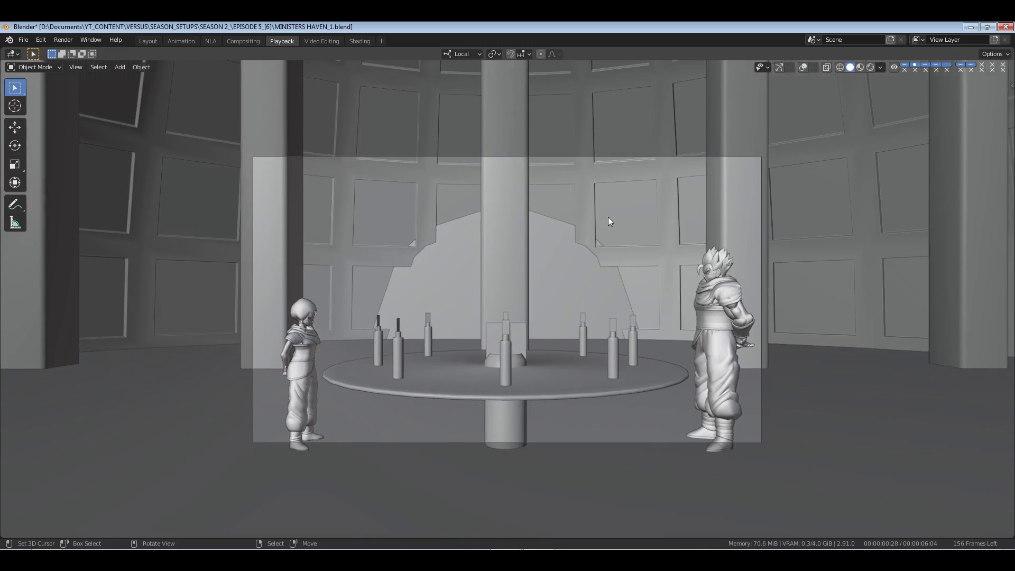
# Discard the changes to MINISTERS HAVEN_1 and open MINISTERS HAVEN_3.blend from the same folder
pyautogui.click(23, 40)
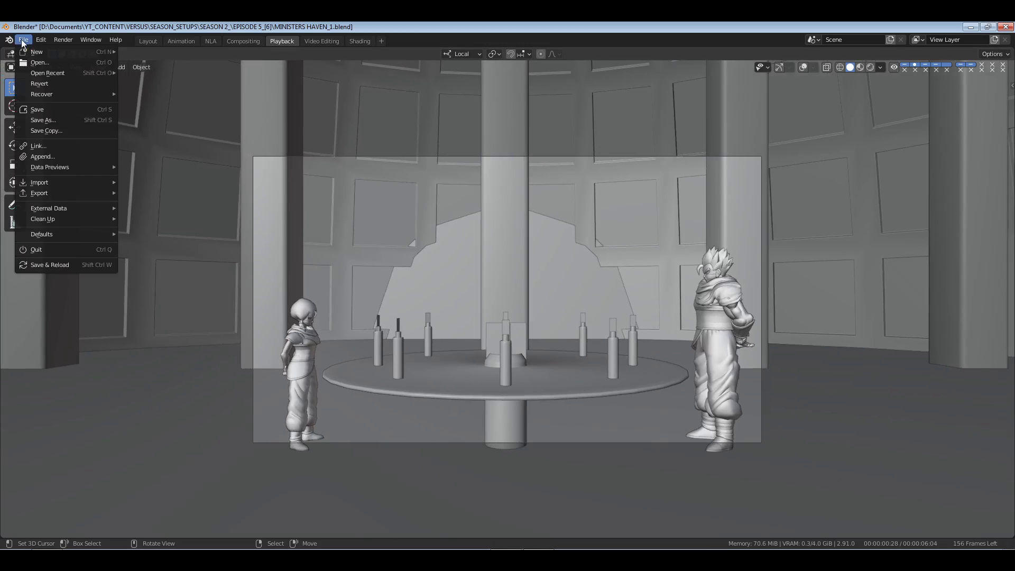
pyautogui.click(23, 267)
pyautogui.click(531, 311)
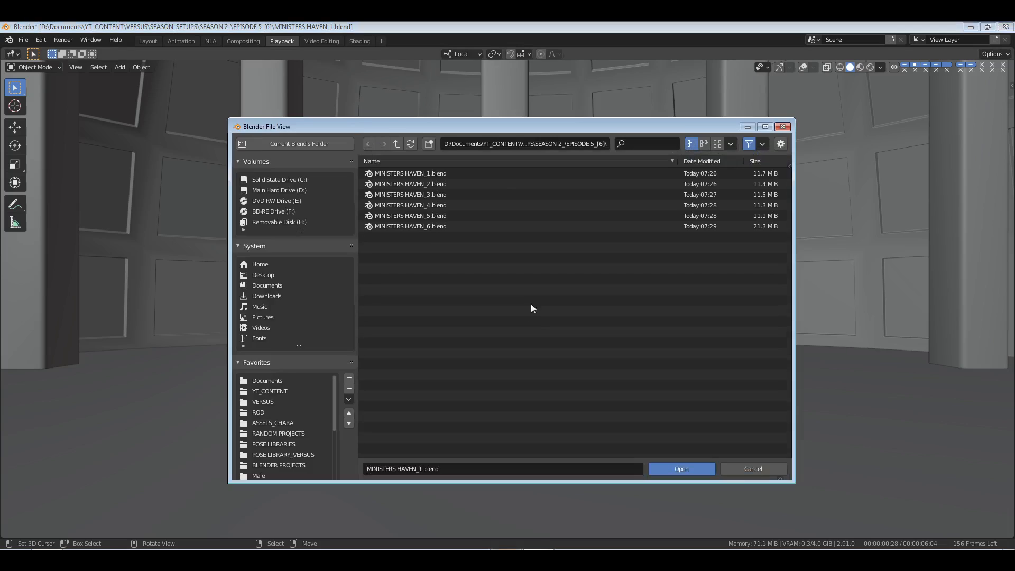
pyautogui.click(431, 195)
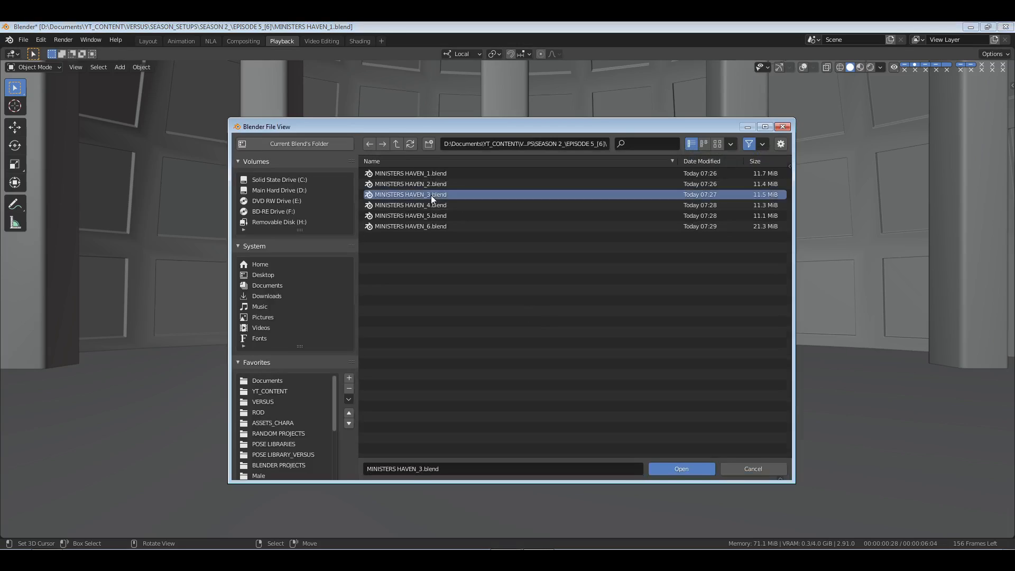
pyautogui.click(682, 468)
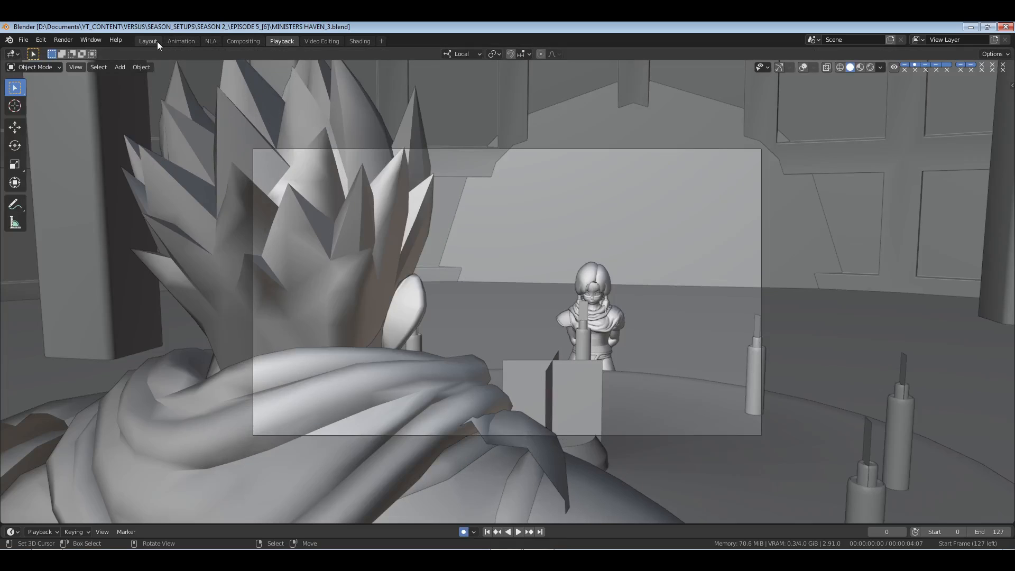
# Mute the YONLA_2 voice strip and play the opening of the YONLA.CAM shot in the Playback workspace
pyautogui.click(181, 41)
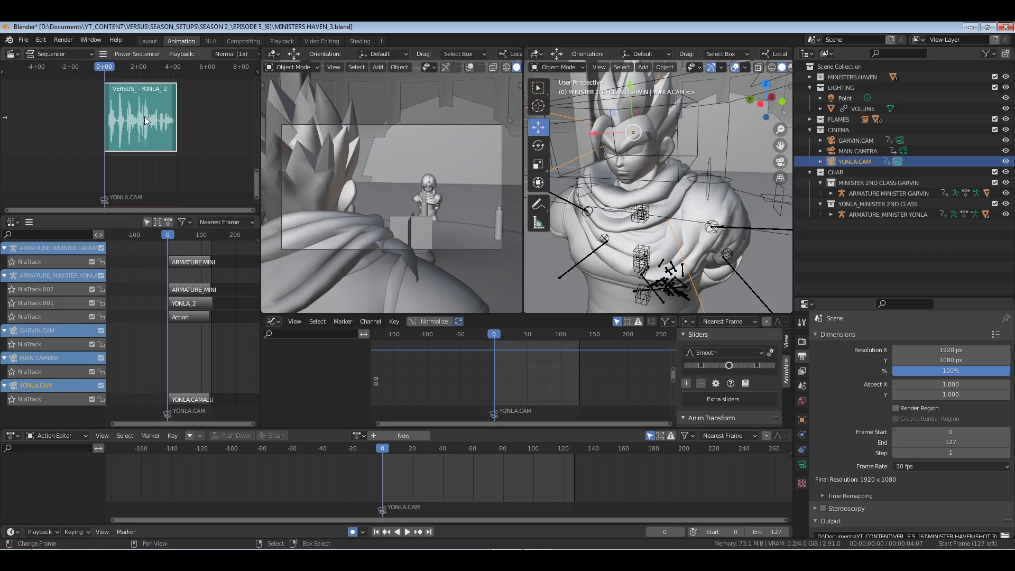
pyautogui.click(282, 41)
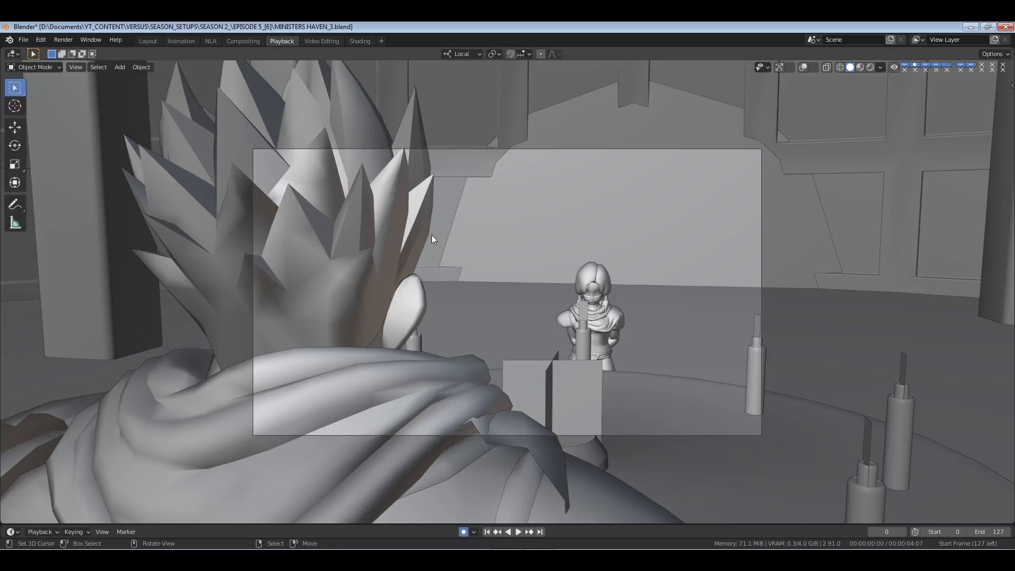
pyautogui.press('space')
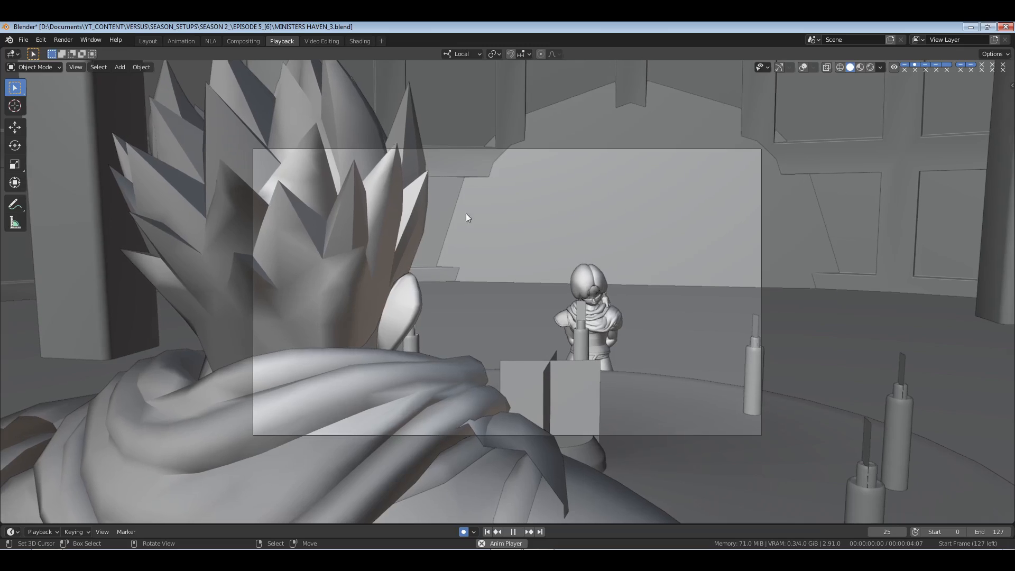
pyautogui.press('space')
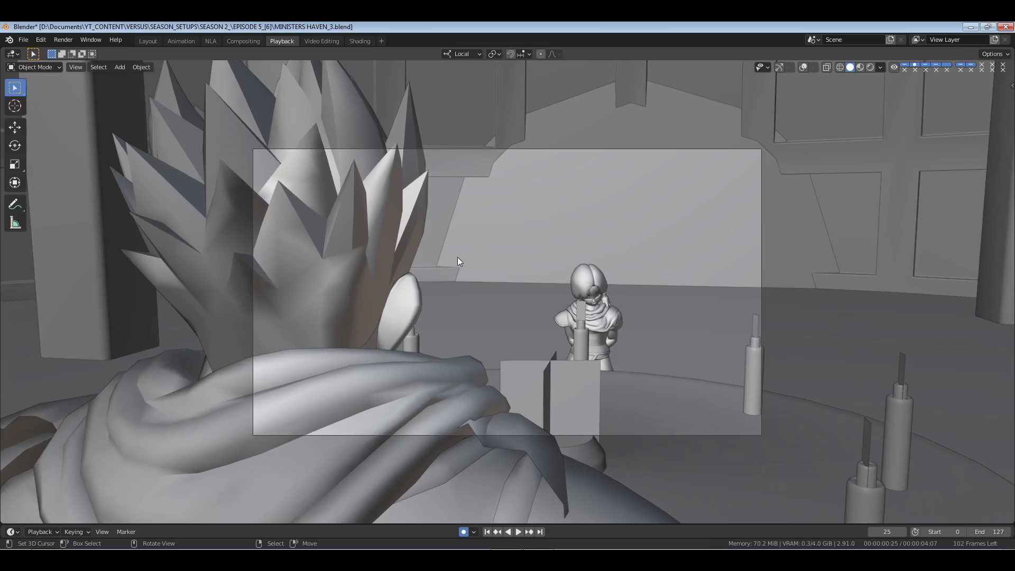
# Examine where YONLA.CAM stands relative to Garvin in the Animation workspace's perspective view
pyautogui.click(179, 40)
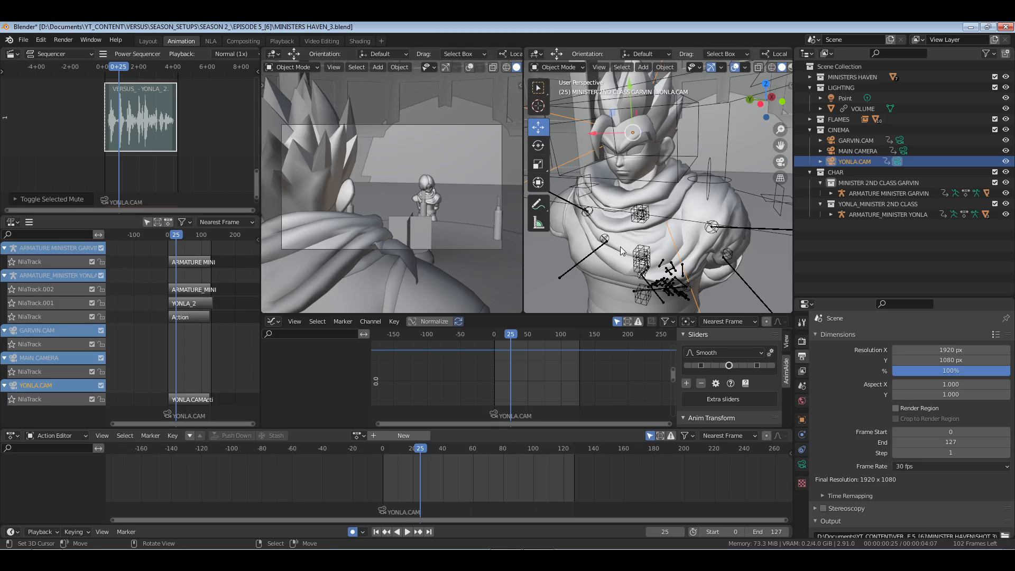
pyautogui.moveTo(620, 246); pyautogui.dragTo(656, 222, button='middle')
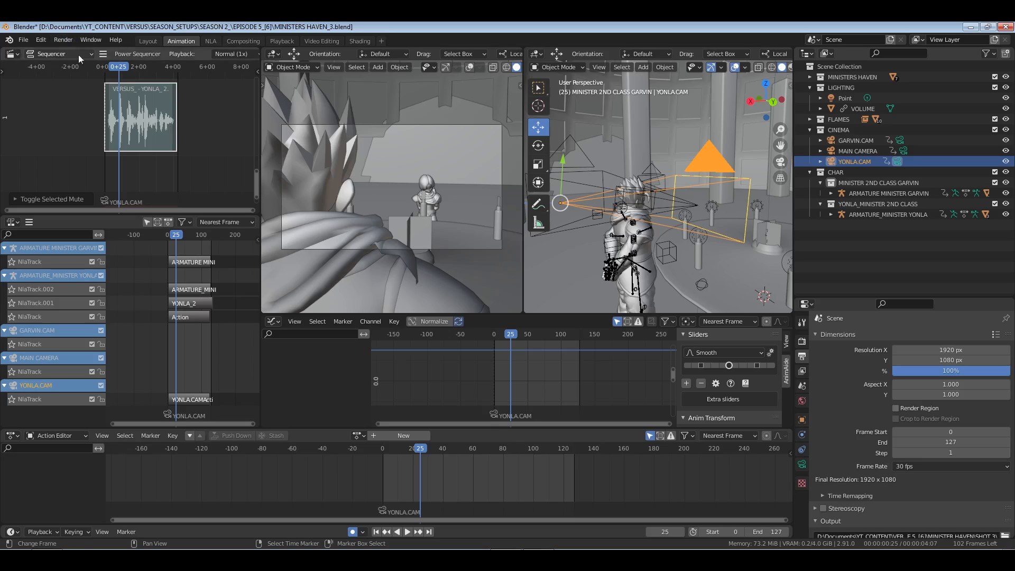
# Without saving, open HALL_MINISTERS_VESTA RETURNS.1.blend from VERSUS, SEASON_SETUPS, SEASON 2_, EPISODE 3, HALL OF MINISTERS
pyautogui.hotkey('ctrl', 'n')
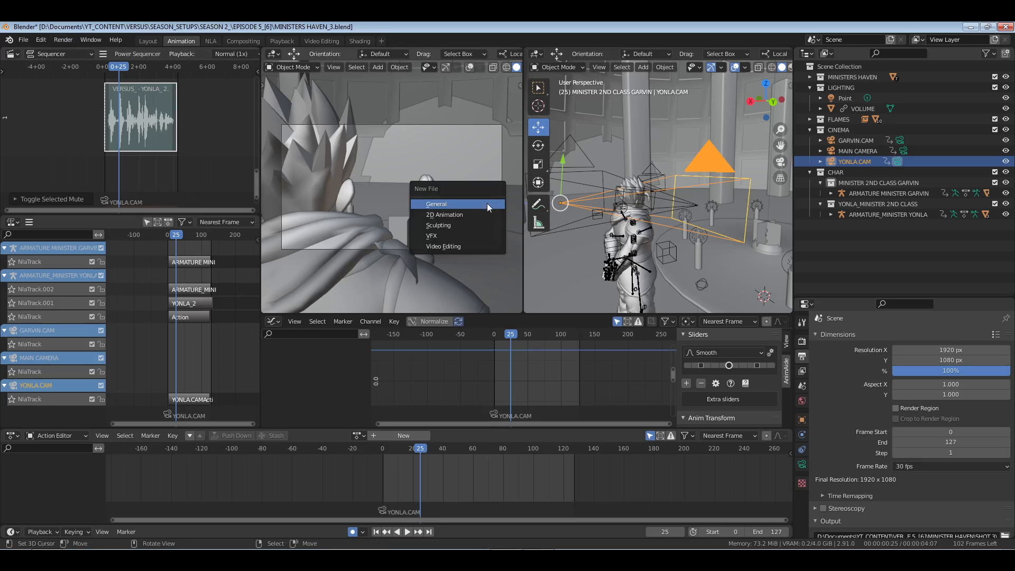
pyautogui.click(22, 42)
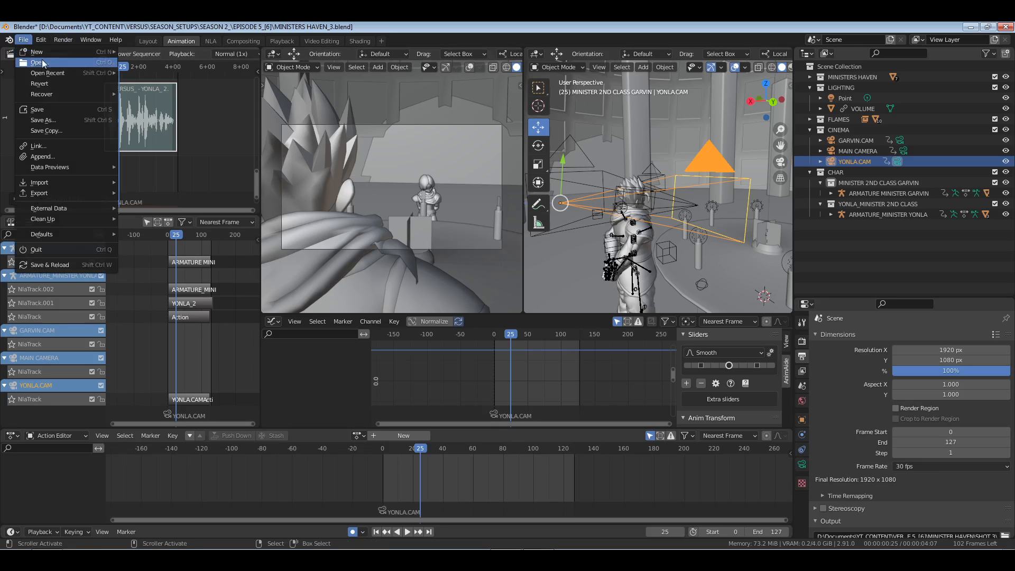
pyautogui.click(39, 60)
pyautogui.click(520, 310)
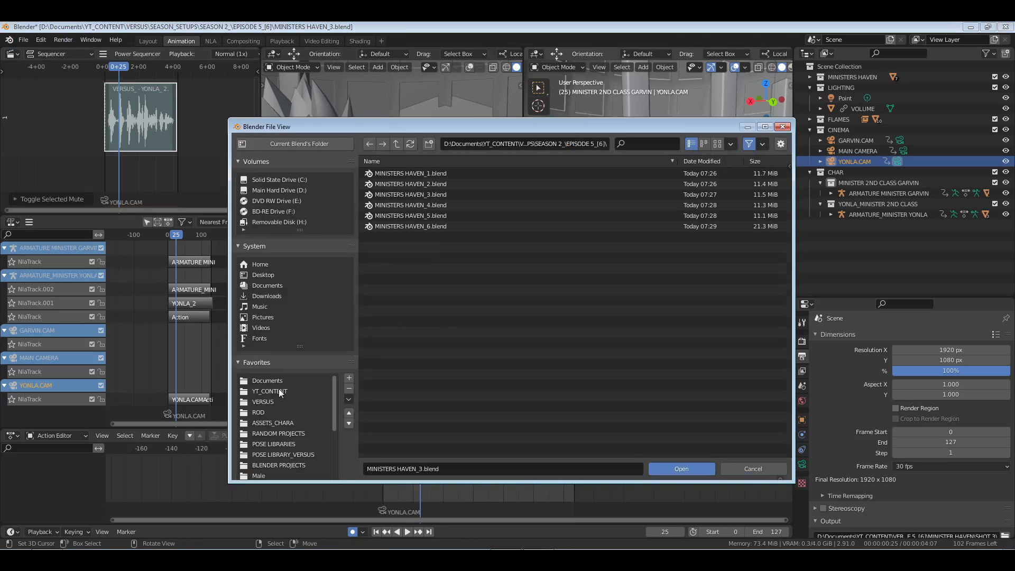
pyautogui.click(396, 144)
pyautogui.click(396, 144)
pyautogui.click(396, 144)
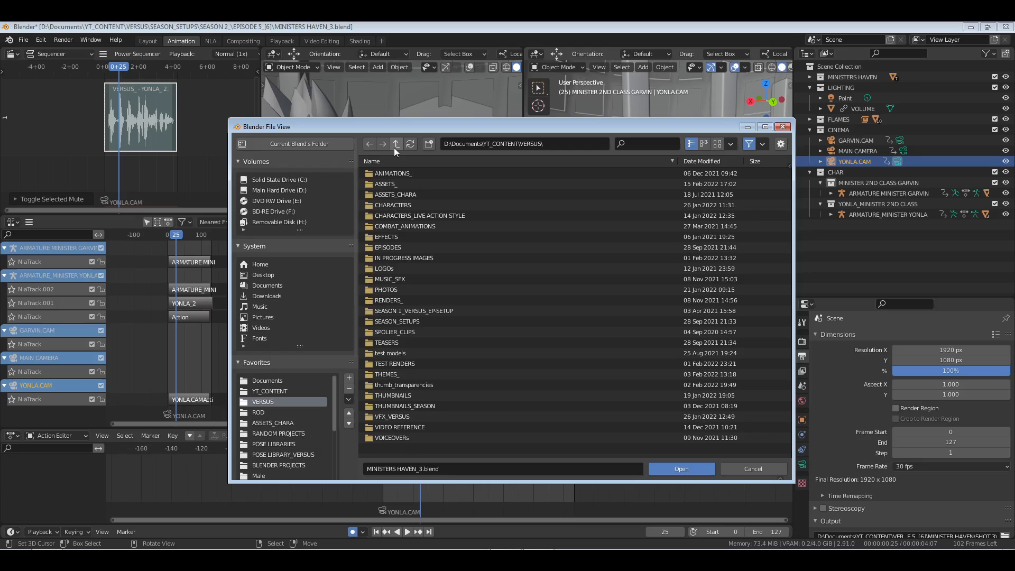
pyautogui.doubleClick(395, 320)
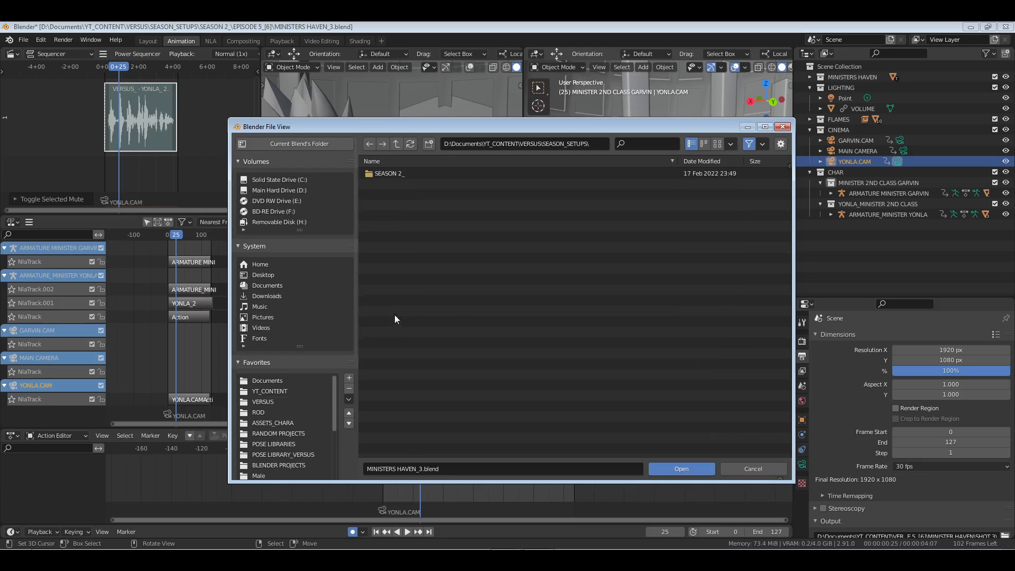
pyautogui.doubleClick(397, 176)
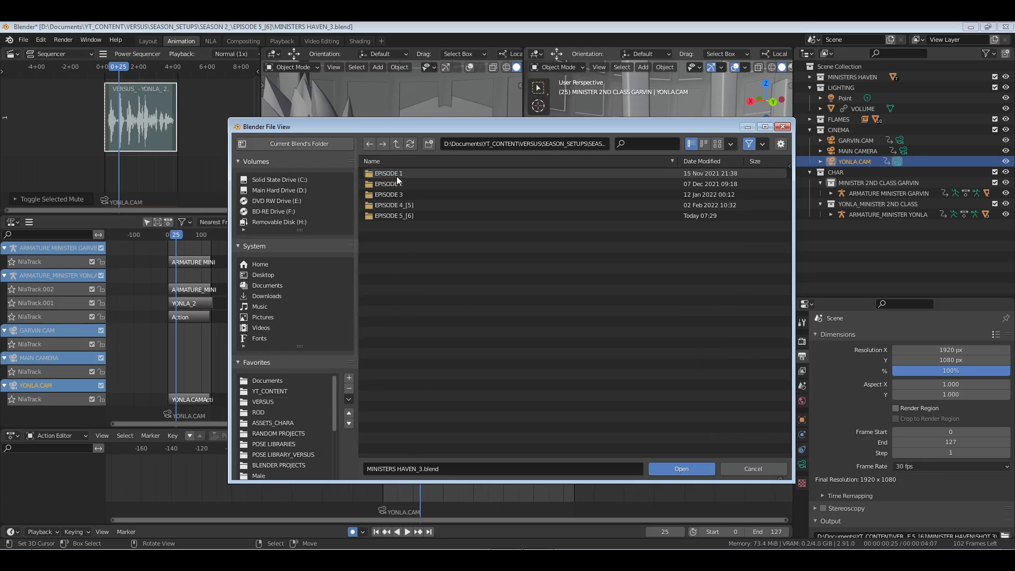
pyautogui.doubleClick(399, 195)
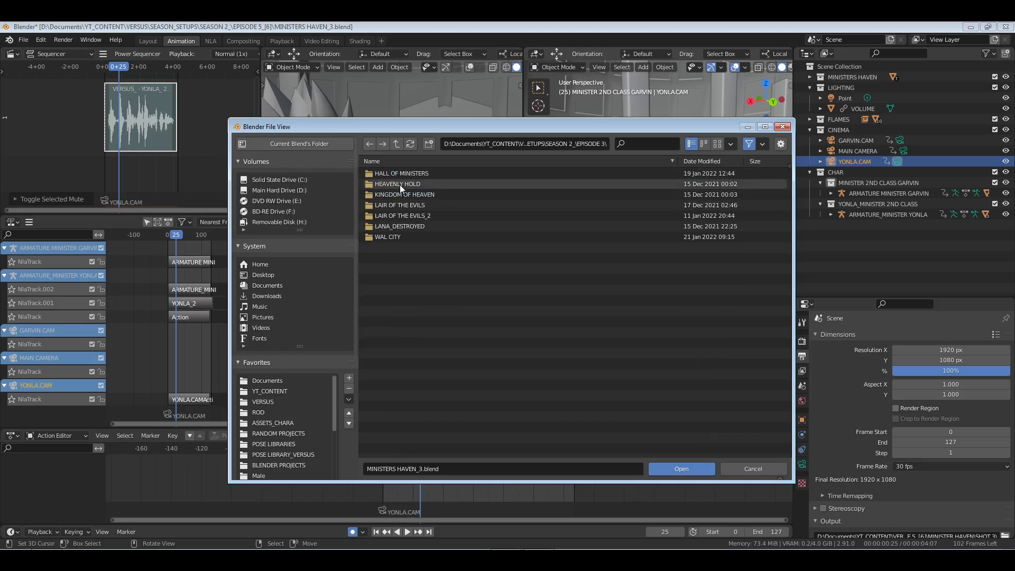
pyautogui.doubleClick(401, 174)
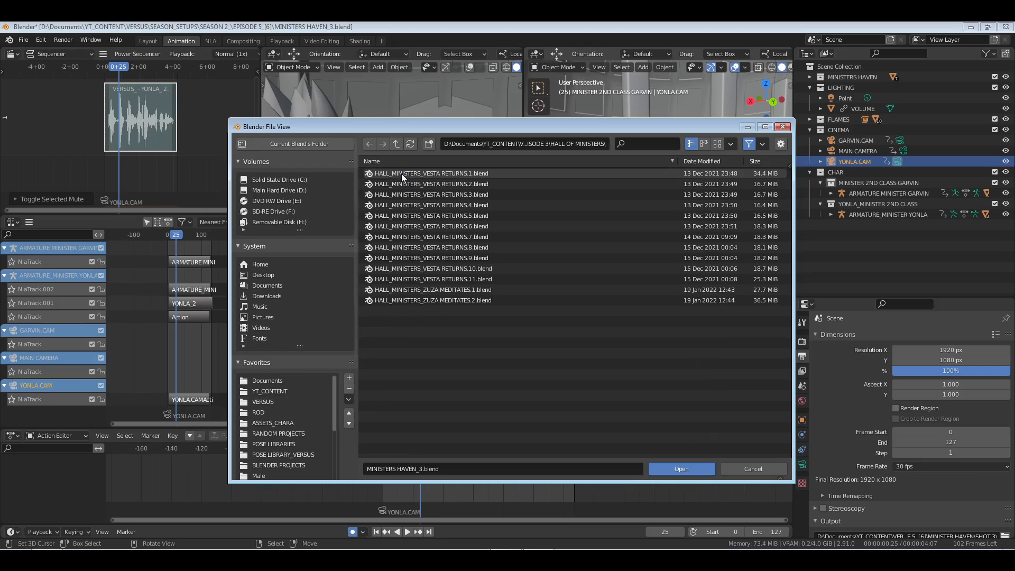
pyautogui.click(401, 173)
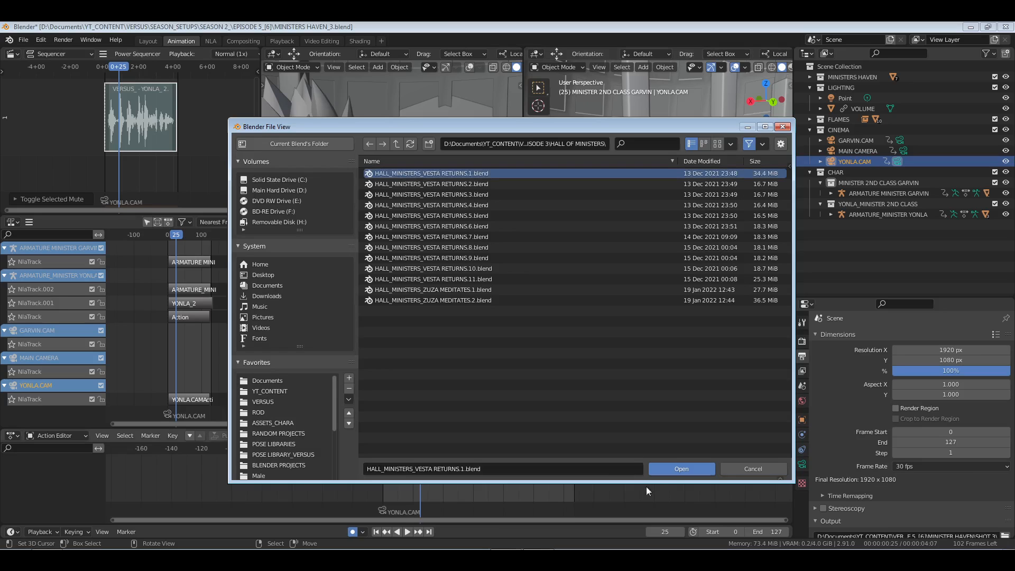
pyautogui.click(680, 469)
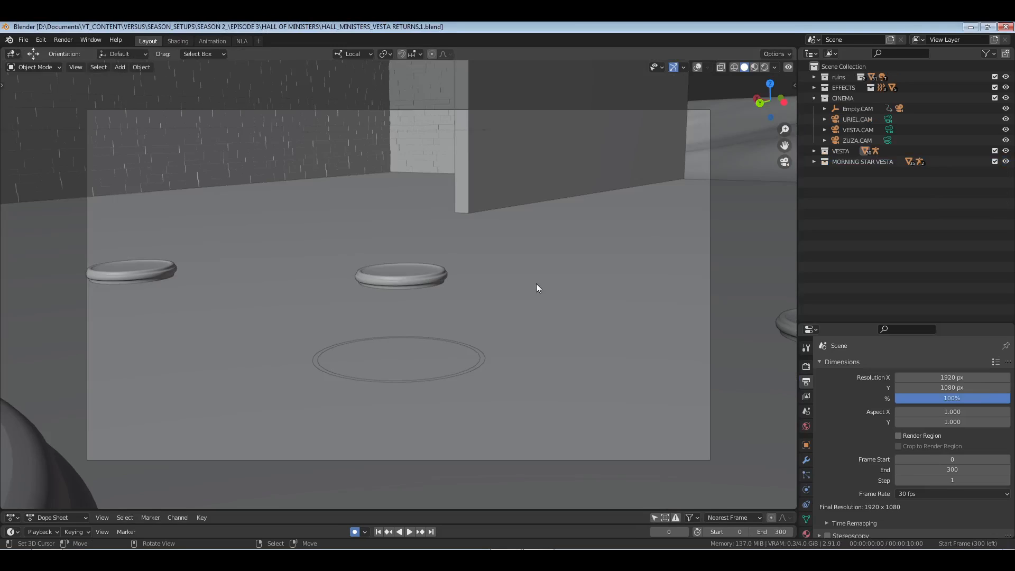
# Inspect how ACTION.CAM is parented to Empty.CAM in the Animation workspace, selecting the empty and showing the viewport overlays
pyautogui.click(213, 41)
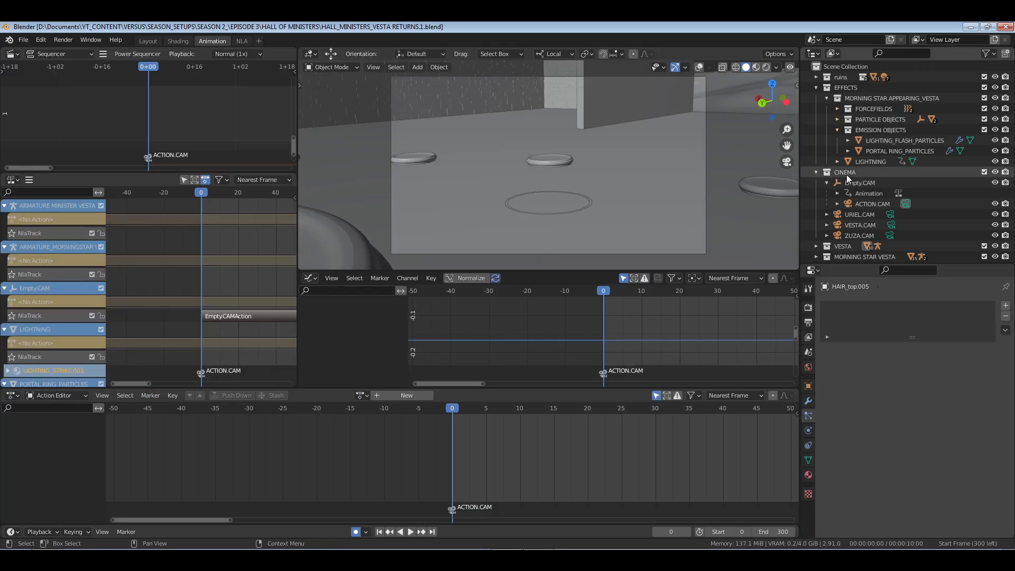
pyautogui.click(862, 205)
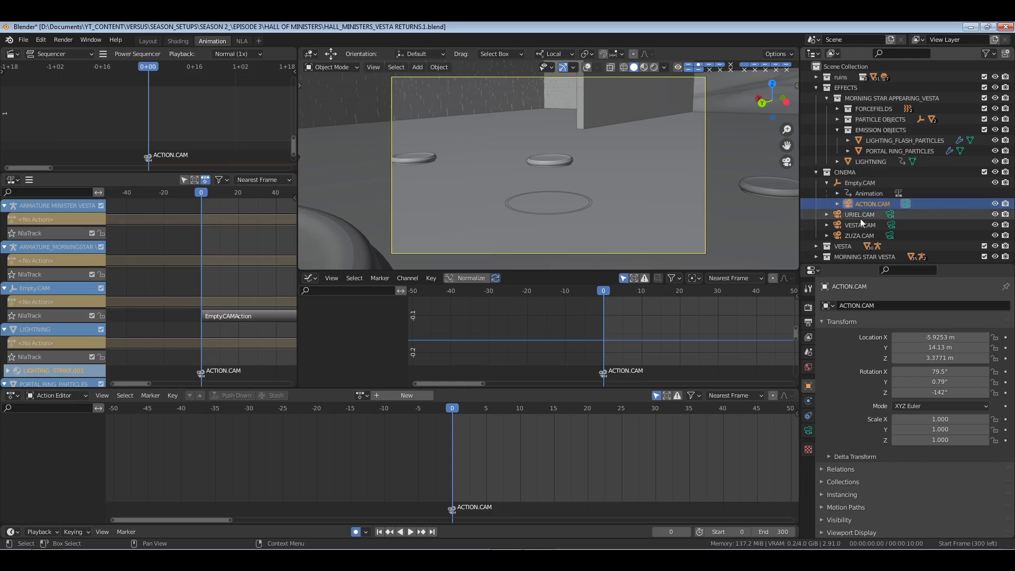
pyautogui.click(826, 183)
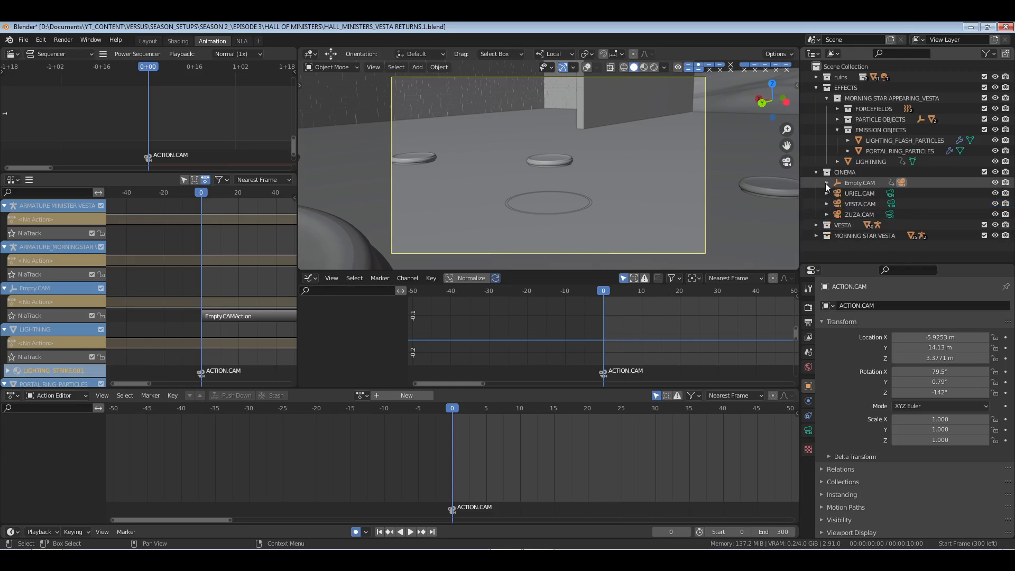
pyautogui.click(863, 180)
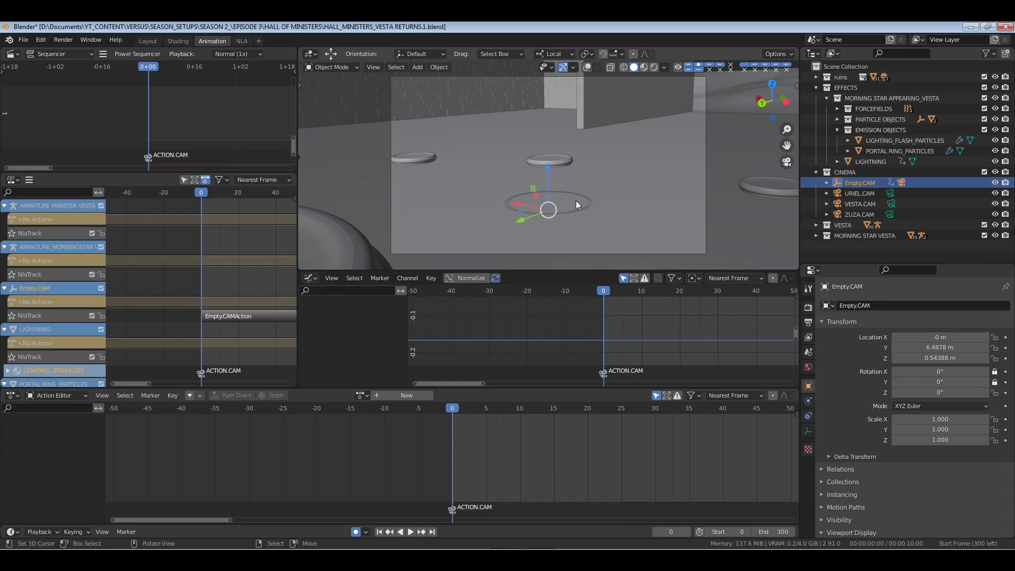
pyautogui.click(585, 69)
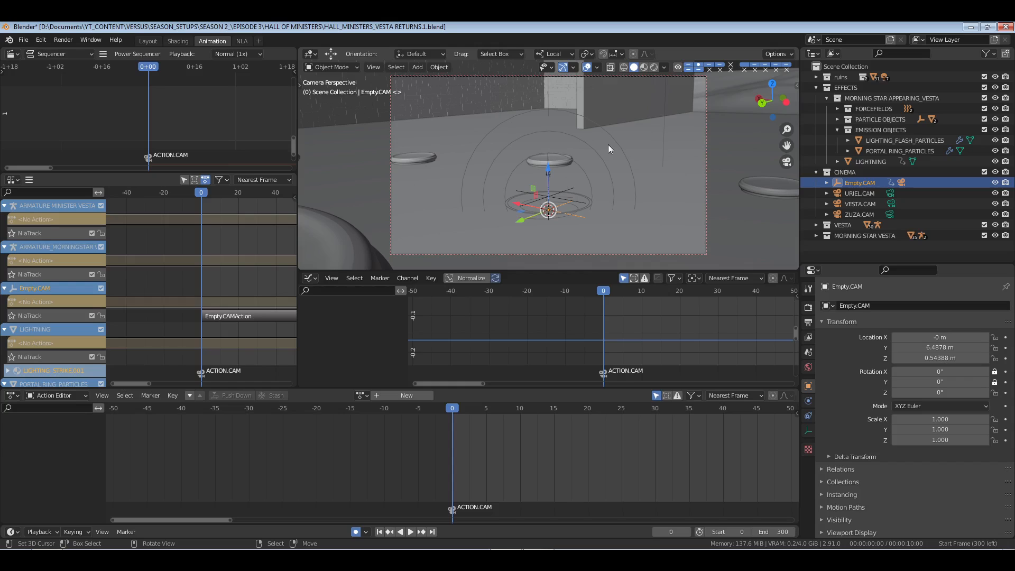
pyautogui.click(826, 182)
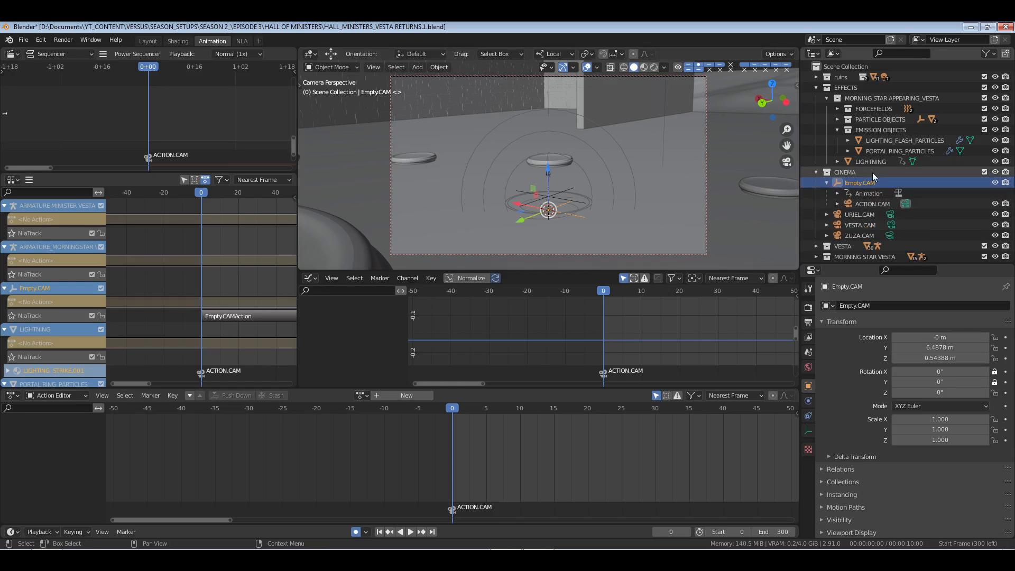
pyautogui.click(826, 182)
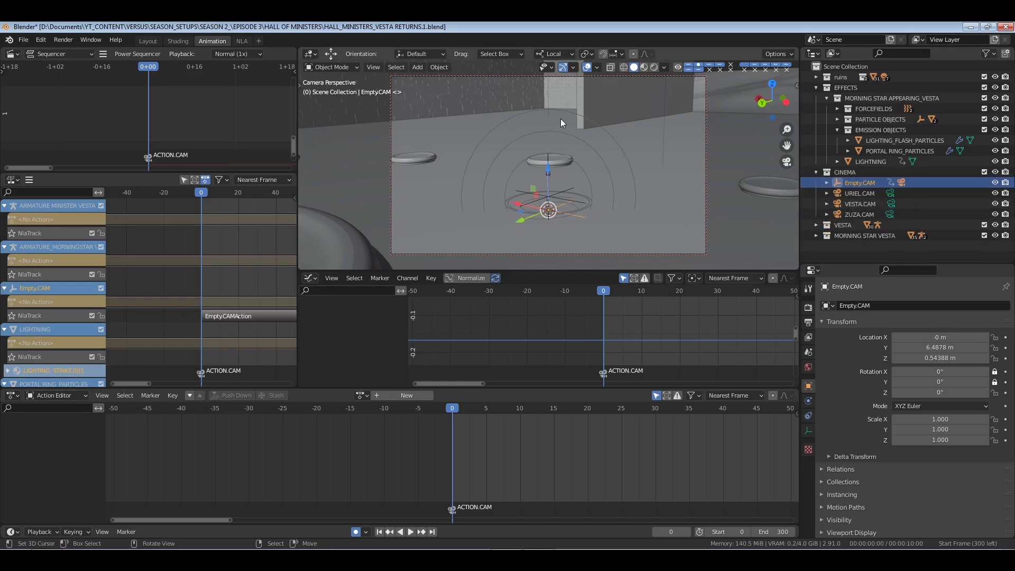
# Play the ACTION.CAM shot around Vesta's arrival in the Layout workspace, pausing partway and resuming into the next shot
pyautogui.click(148, 41)
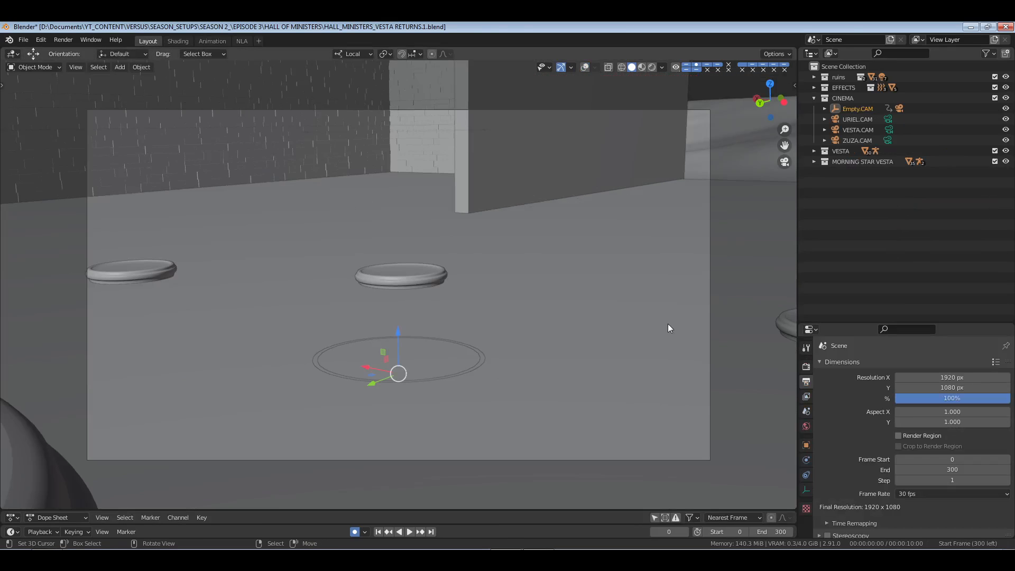
pyautogui.press('space')
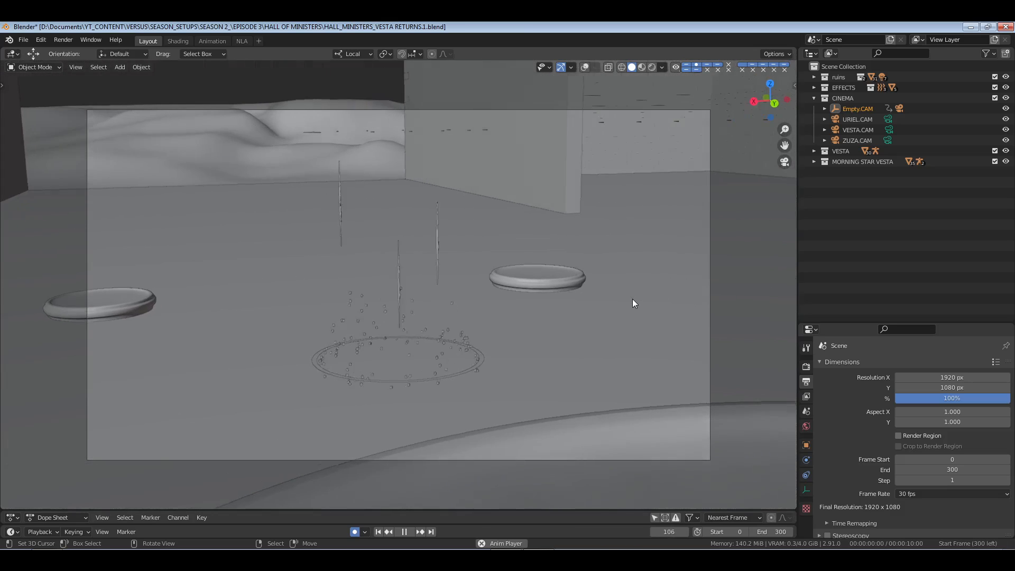
pyautogui.press('space')
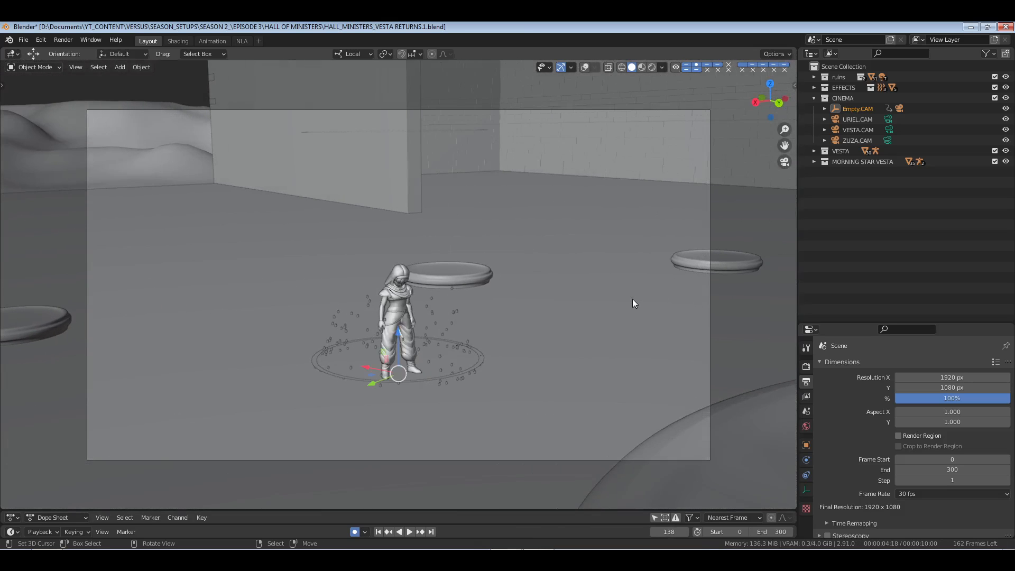
pyautogui.press('space')
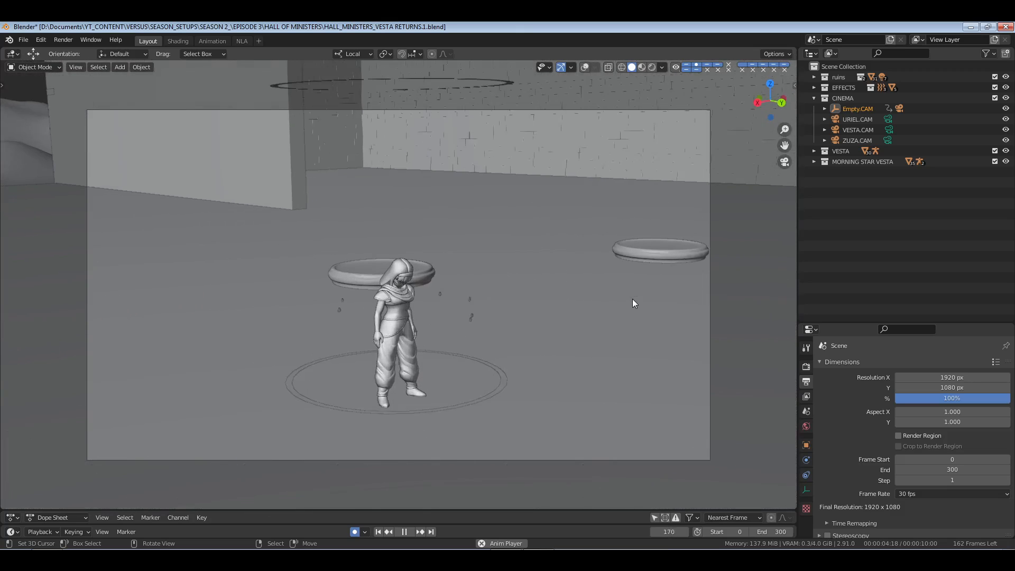
pyautogui.press('space')
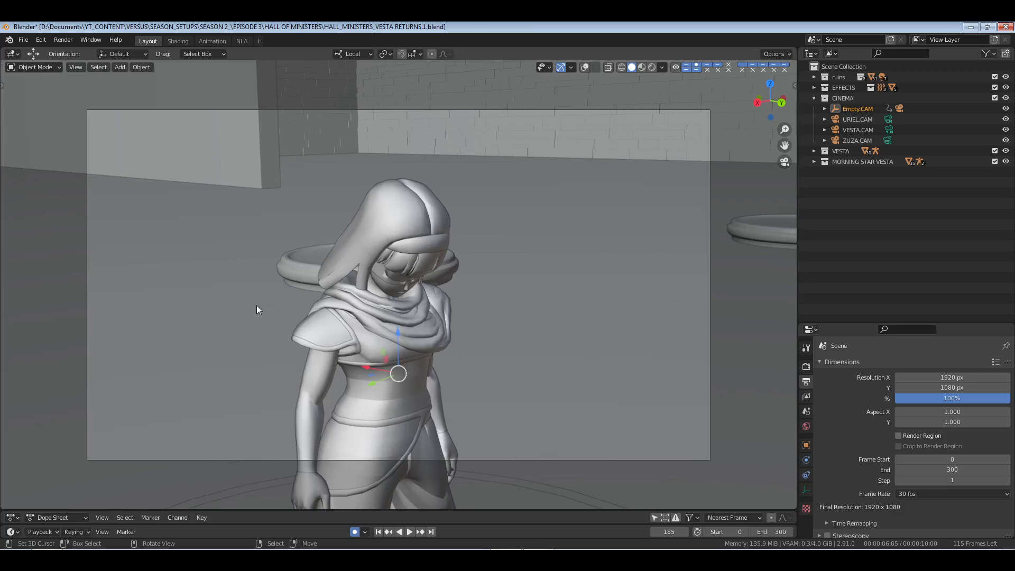
pyautogui.hotkey('alt', 'Tab')
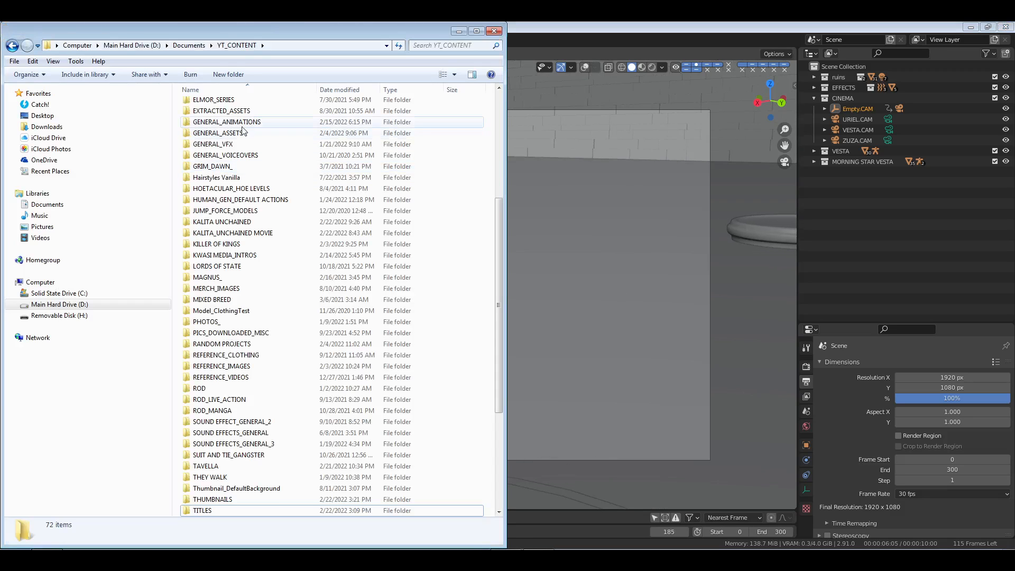
pyautogui.scroll(-5, 227, 438)
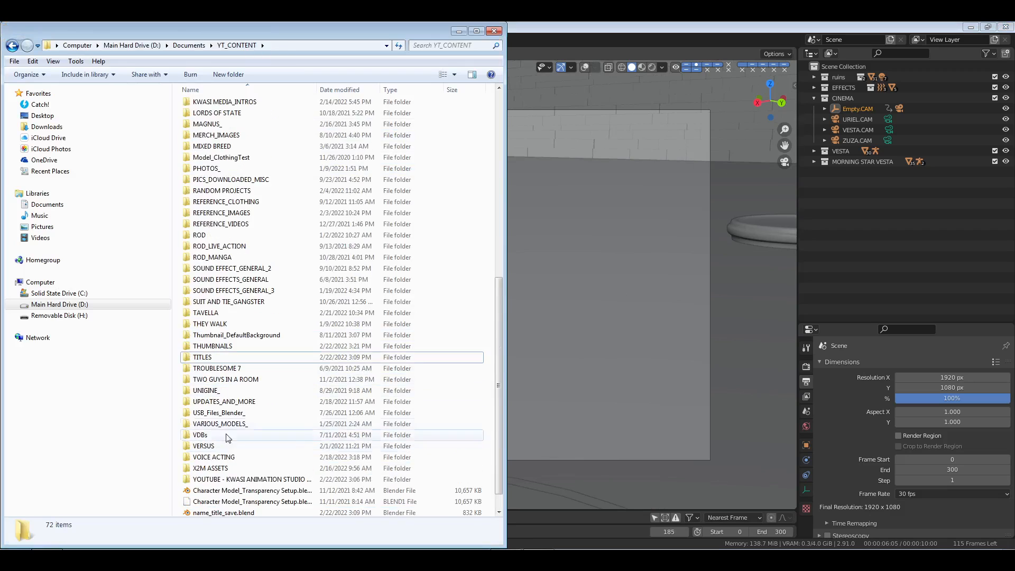
pyautogui.click(537, 68)
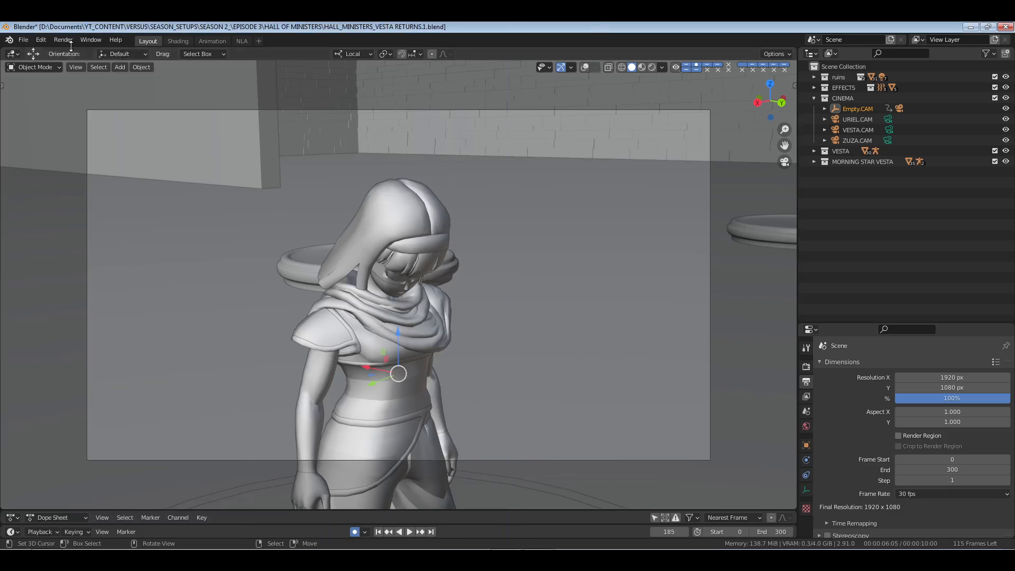
# Open HALL_MINISTERS_VESTA RETURNS.2.blend from the HALL OF MINISTERS folder without saving the current scene
pyautogui.click(24, 39)
pyautogui.click(33, 64)
pyautogui.click(516, 313)
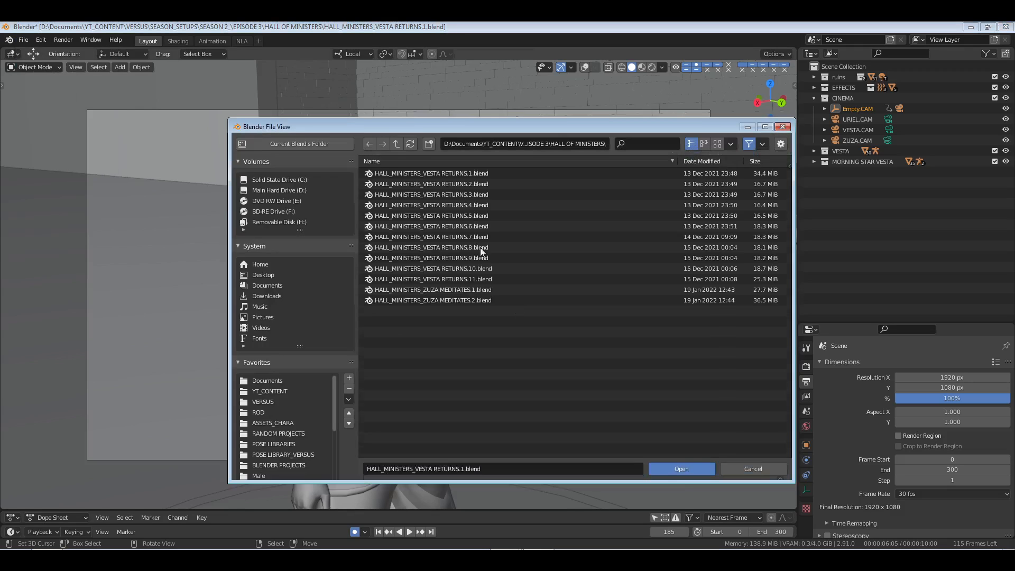
pyautogui.click(449, 185)
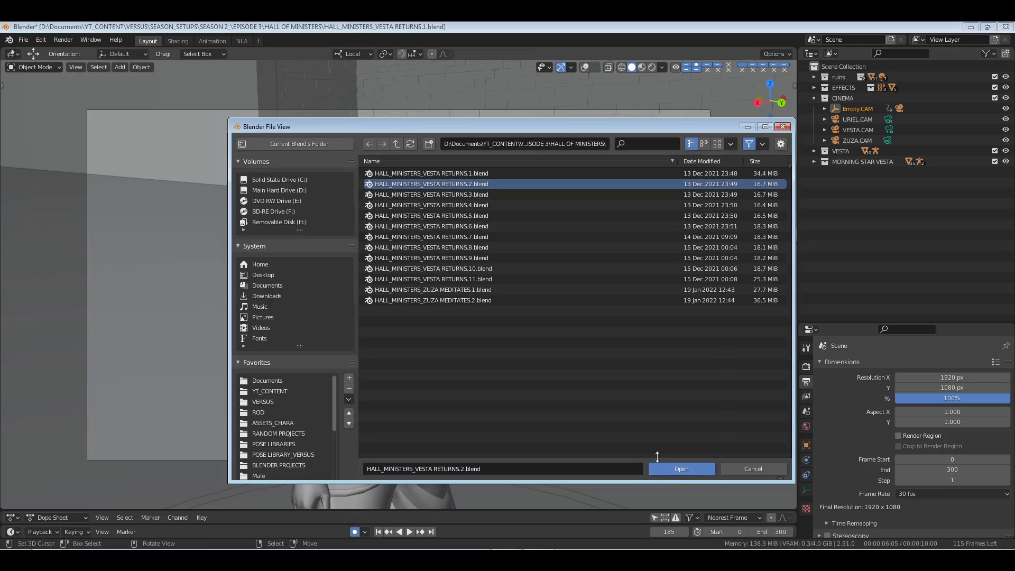
pyautogui.click(676, 469)
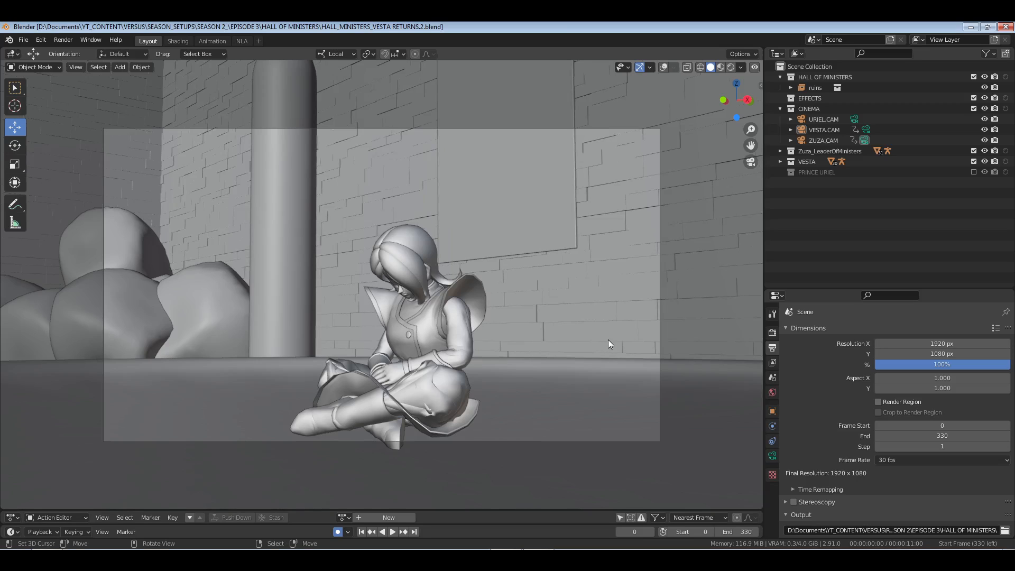
# Play the dialogue shots between Vesta and Zuza through the scene cameras, pausing once at the over-the-shoulder view
pyautogui.press('space')
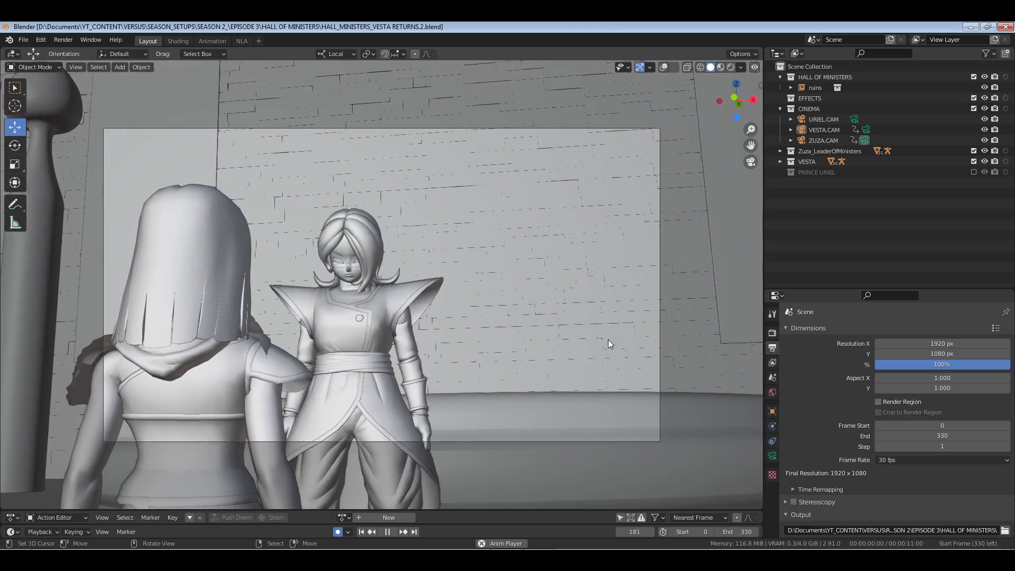
pyautogui.press('space')
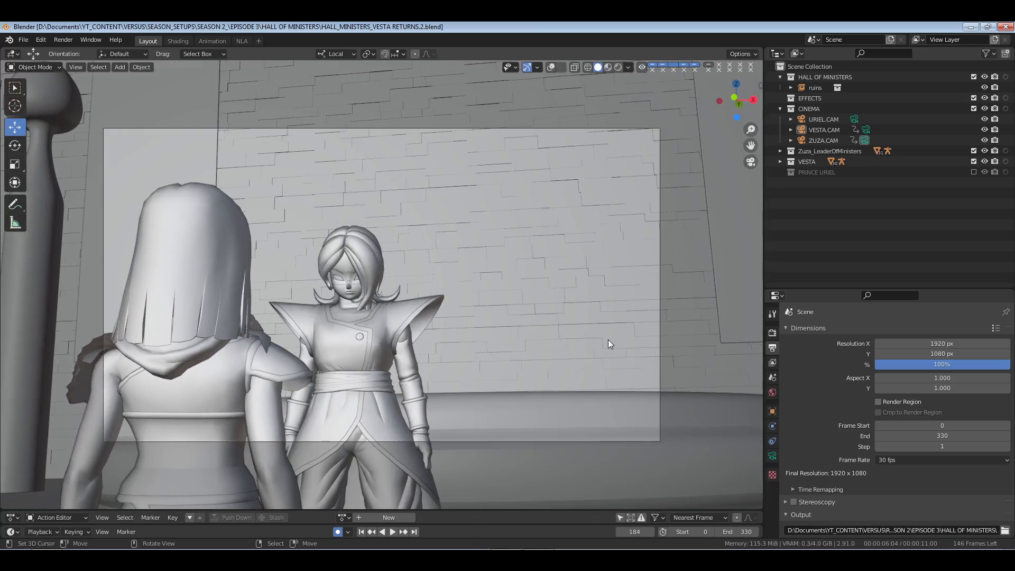
pyautogui.press('space')
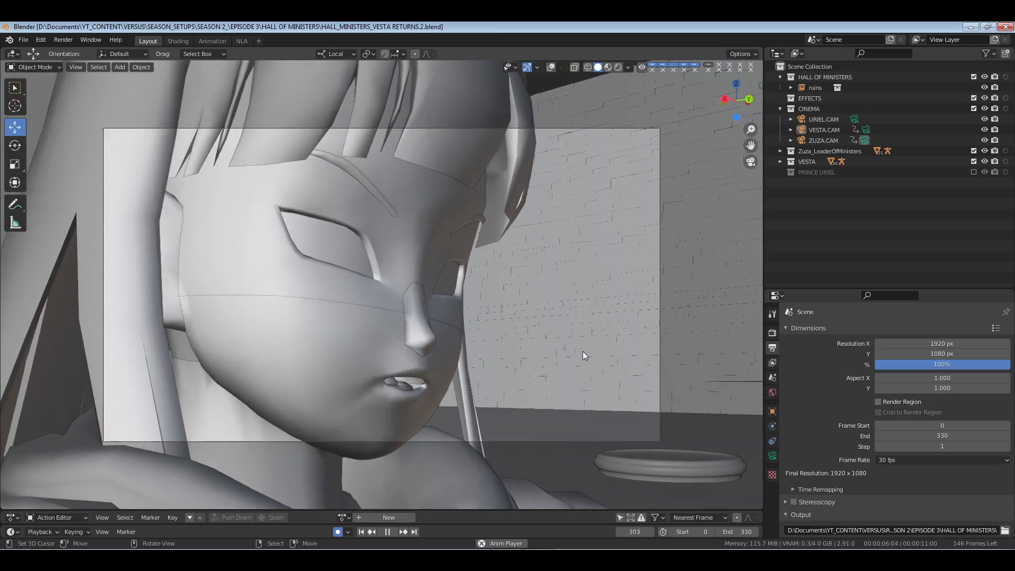
pyautogui.press('space')
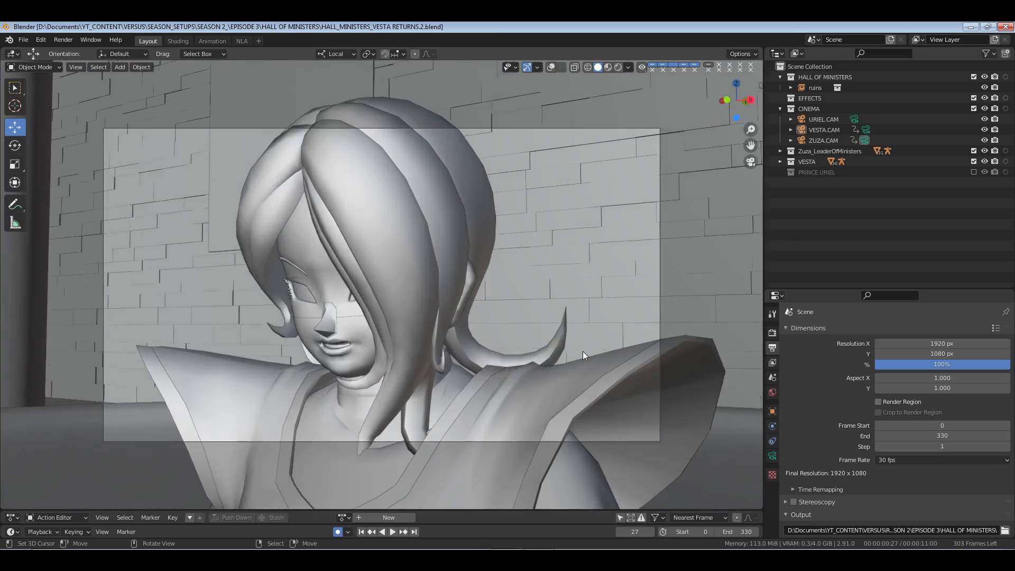
# Open HALL_MINISTERS_VESTA RETURNS.3.blend and play through its full camera sequence
pyautogui.click(24, 40)
pyautogui.click(43, 62)
pyautogui.doubleClick(426, 195)
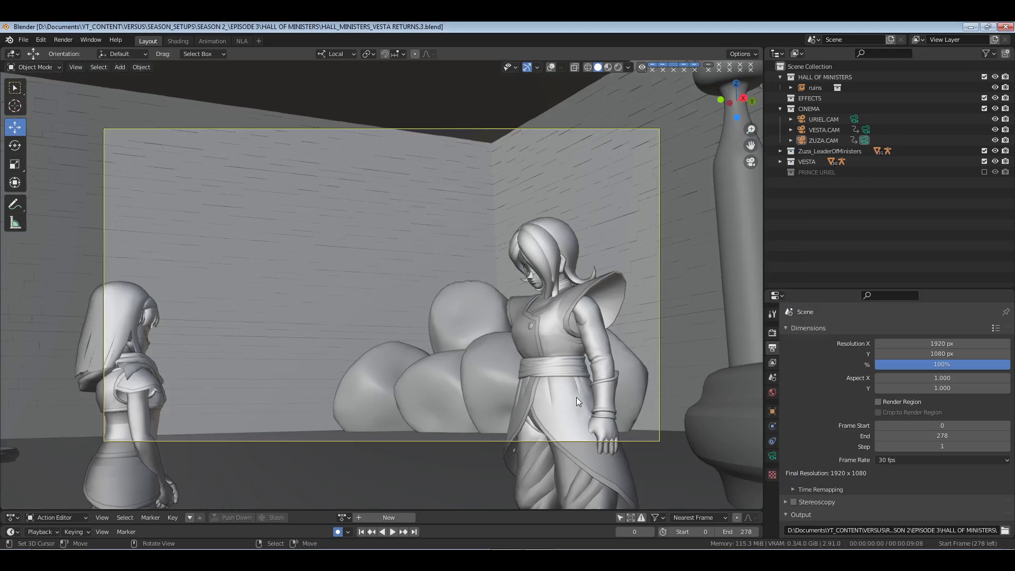
pyautogui.press('space')
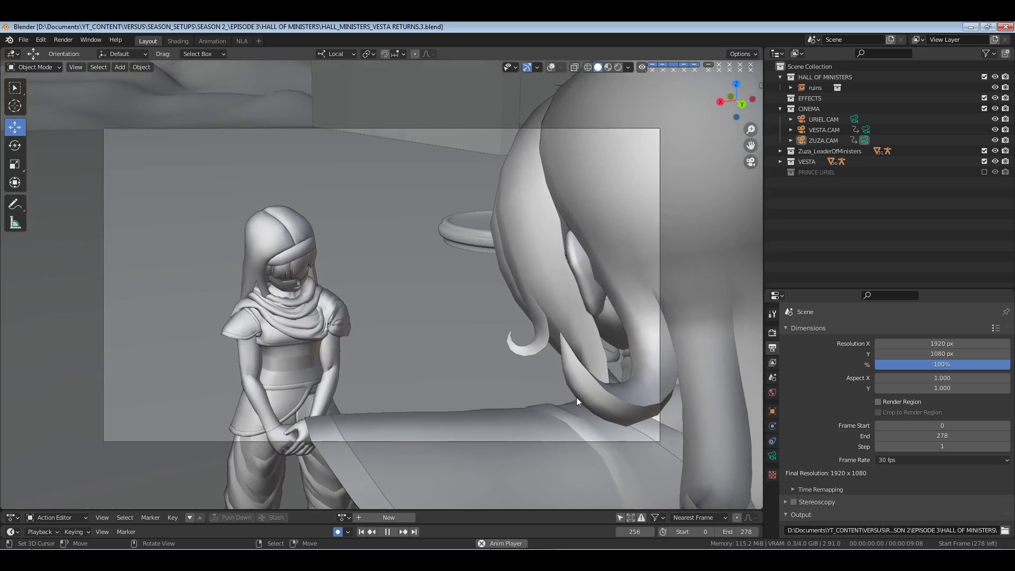
pyautogui.press('space')
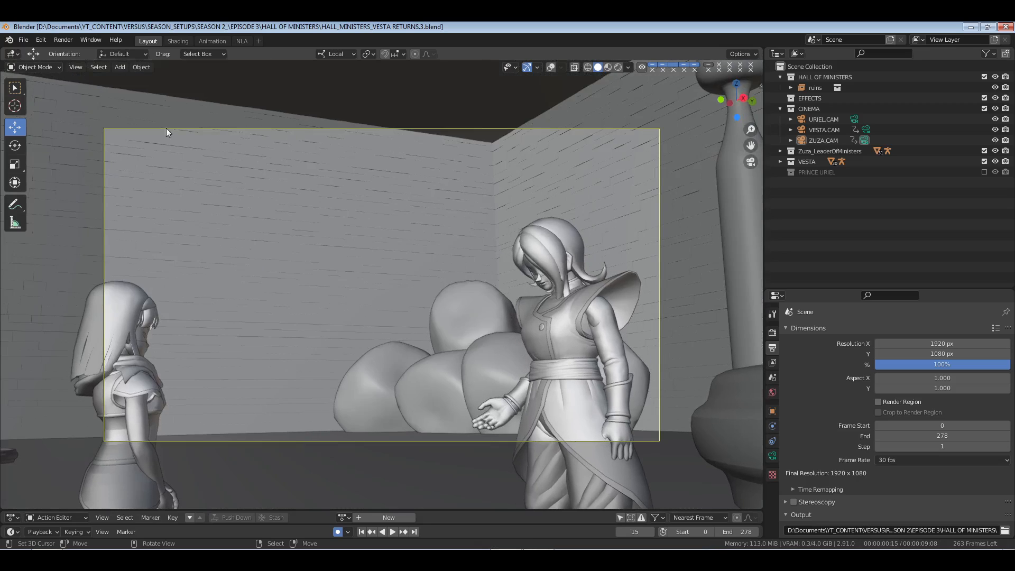
# Open HALL_MINISTERS_VESTA RETURNS.4.blend and play its side view of Vesta and Zuza
pyautogui.click(23, 39)
pyautogui.click(28, 65)
pyautogui.click(373, 204)
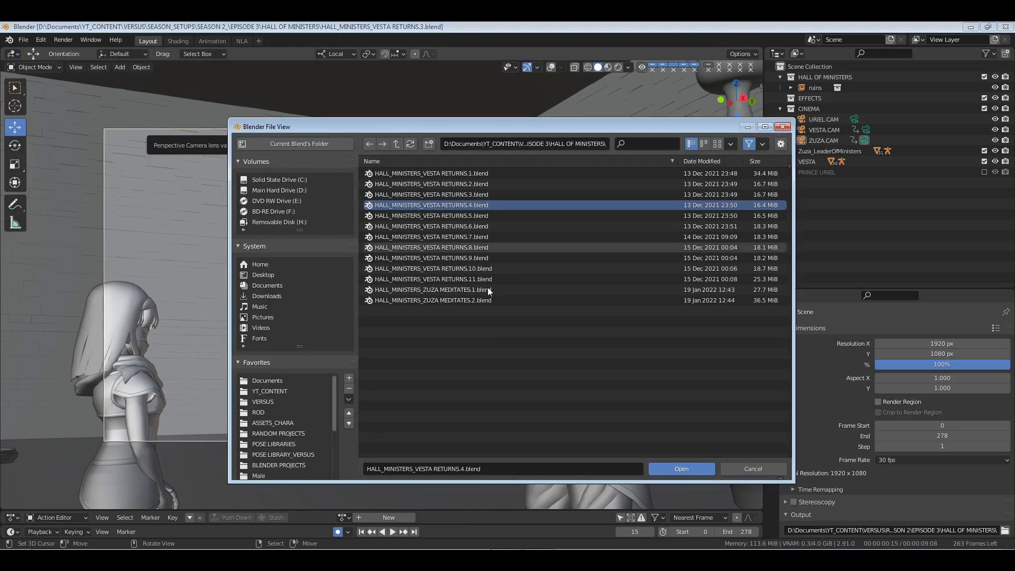
pyautogui.click(676, 468)
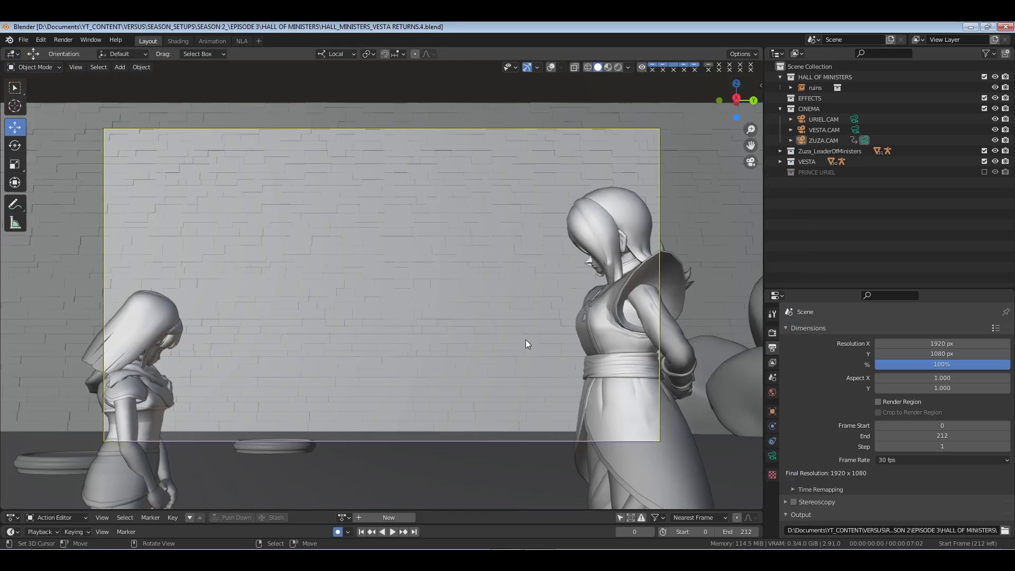
pyautogui.press('space')
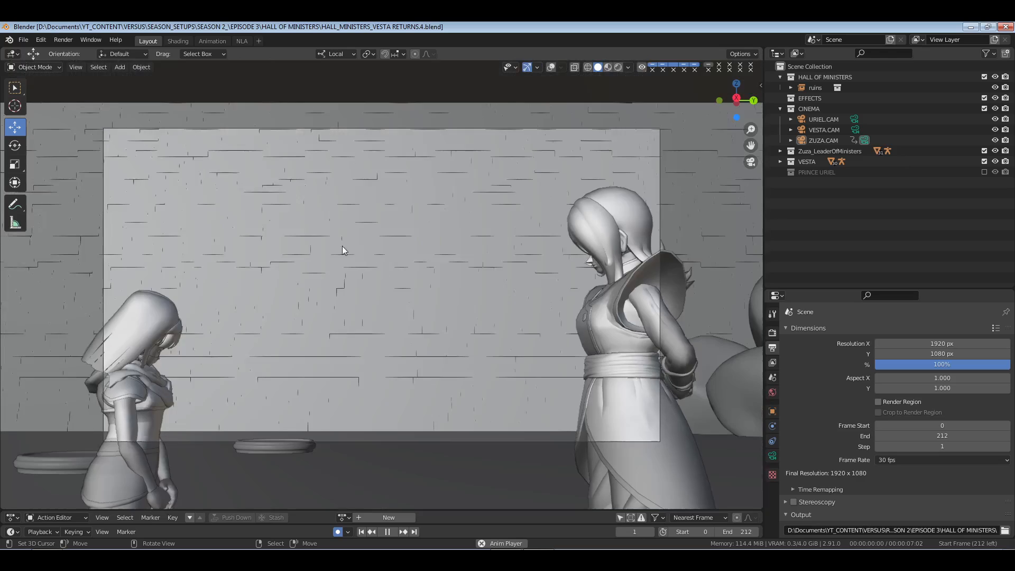
pyautogui.press('space')
# Open HALL_MINISTERS_VESTA RETURNS.5.blend and play it through to Prince Uriel's close-up
pyautogui.click(23, 40)
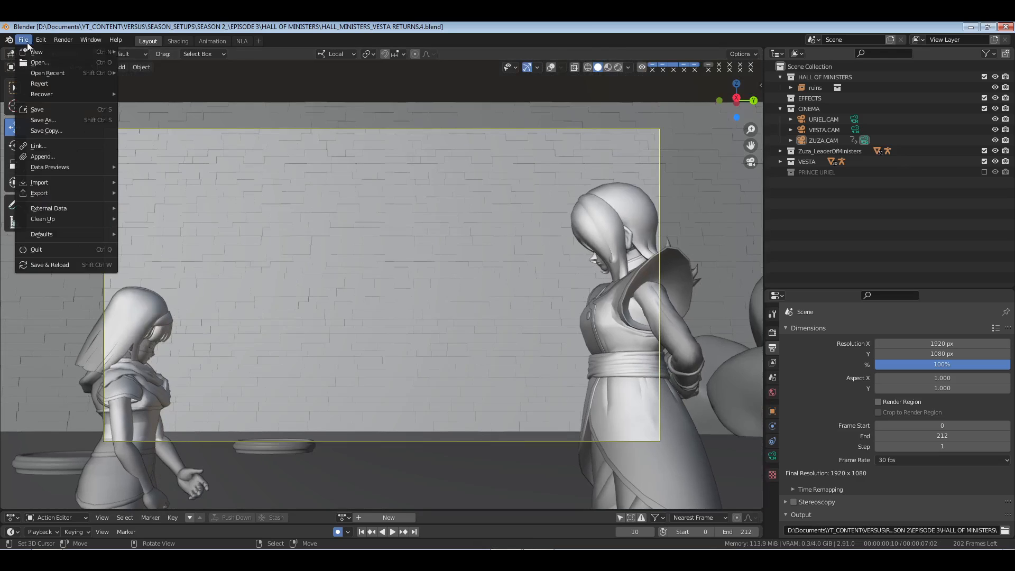
pyautogui.click(33, 63)
pyautogui.click(442, 215)
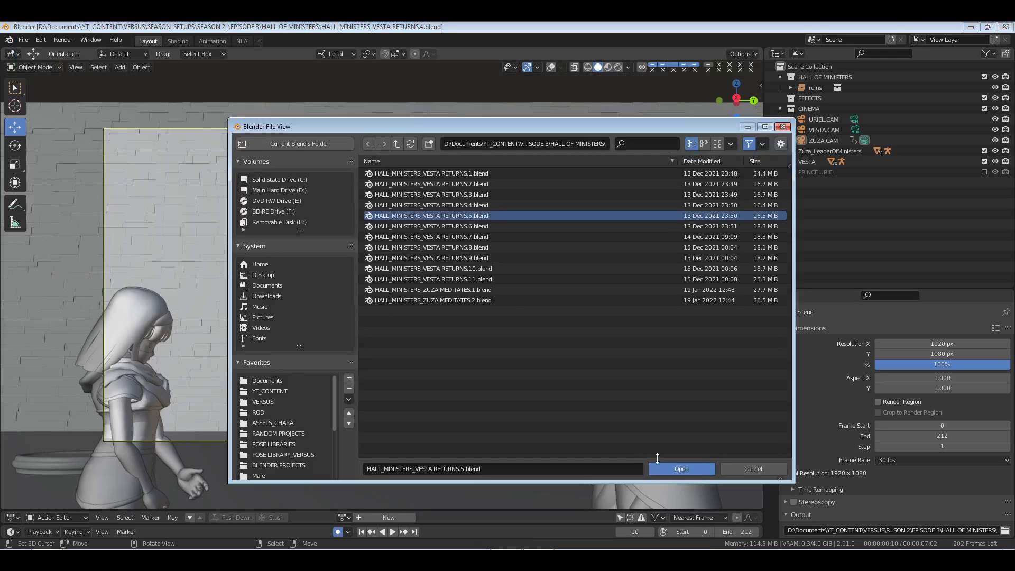
pyautogui.click(681, 469)
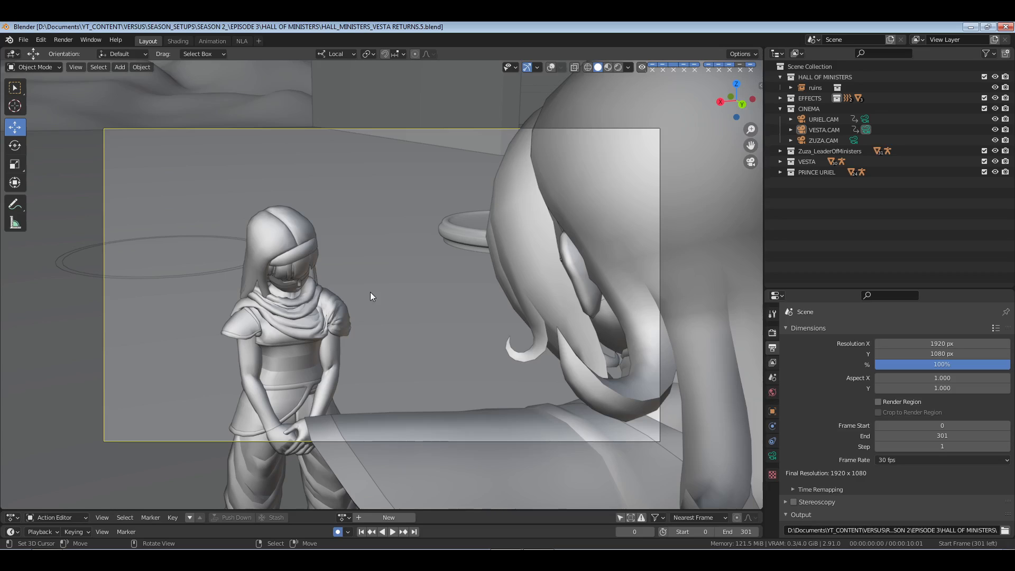
pyautogui.press('space')
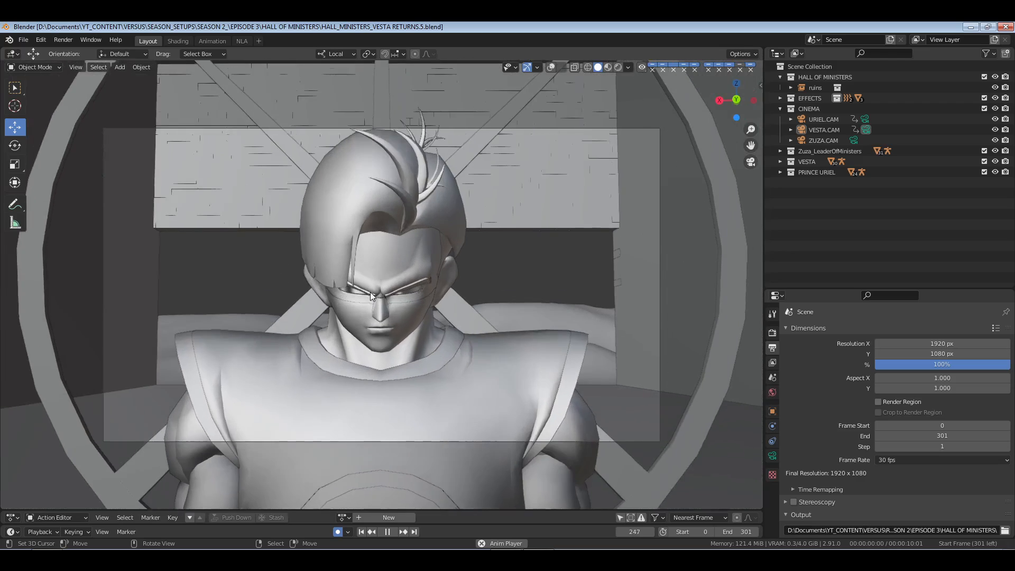
pyautogui.press('space')
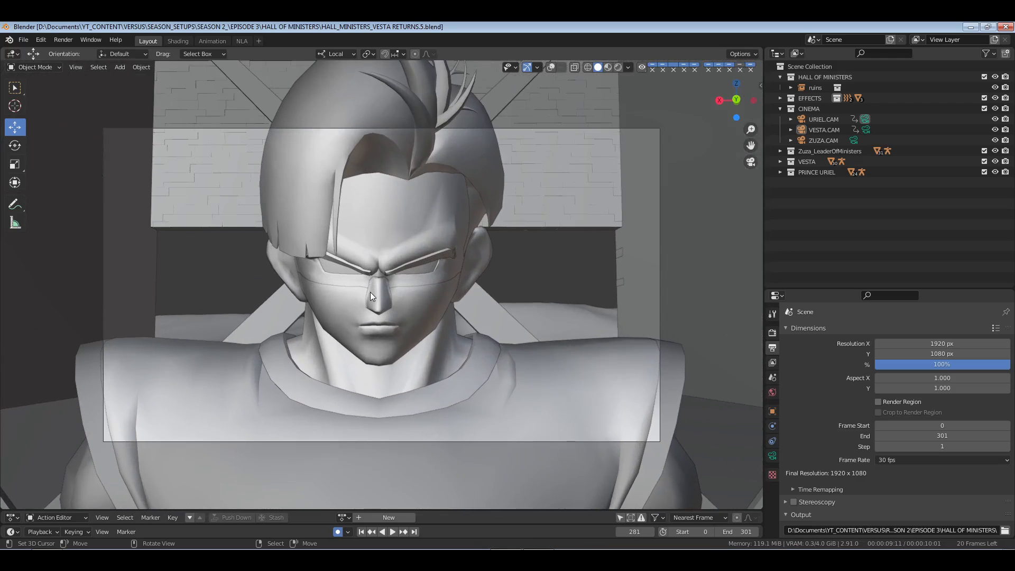
# Open HALL_MINISTERS_VESTA RETURNS.6.blend from the HALL OF MINISTERS folder
pyautogui.click(24, 40)
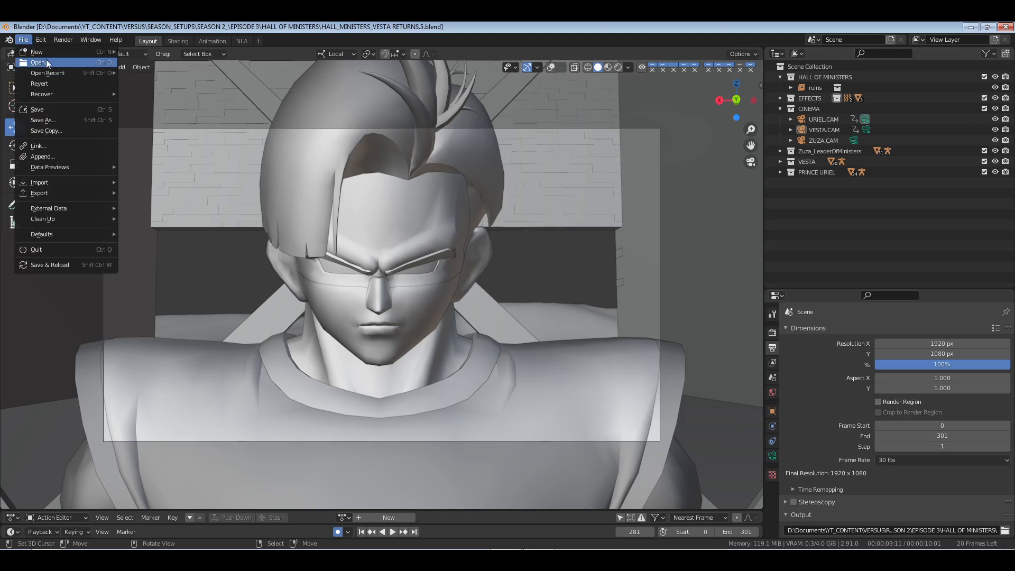
pyautogui.click(41, 64)
pyautogui.click(456, 214)
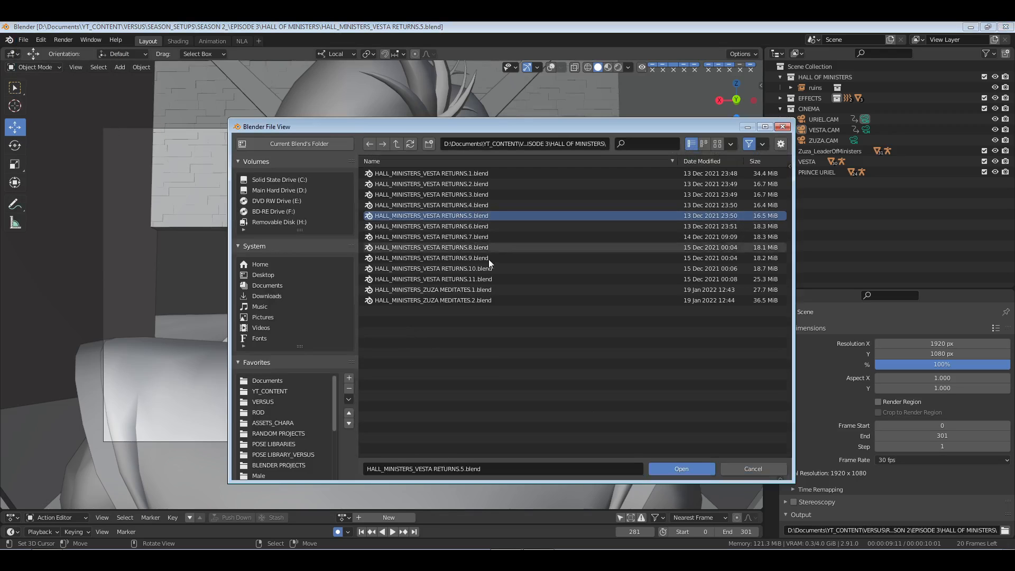
pyautogui.click(470, 223)
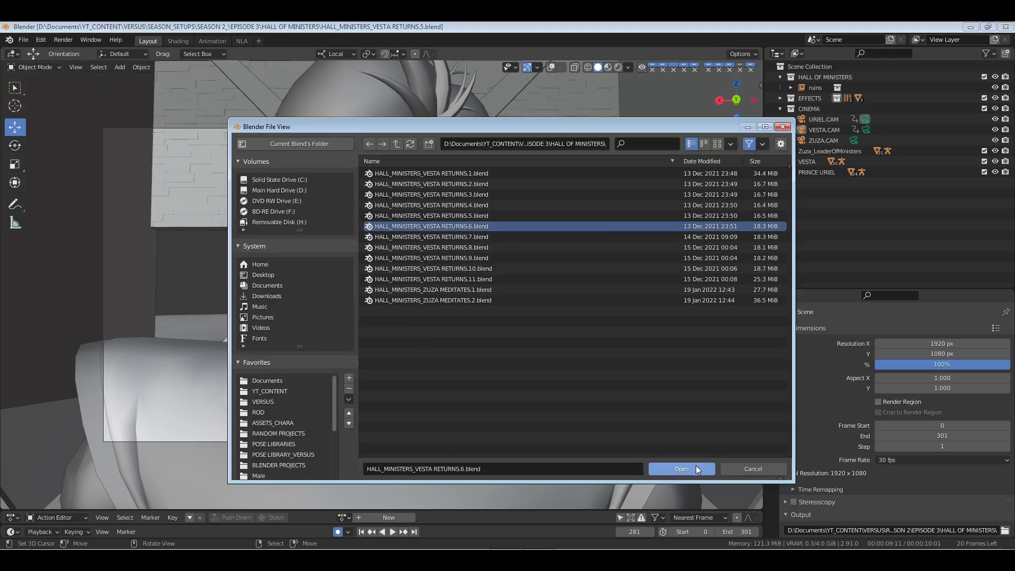
pyautogui.click(695, 466)
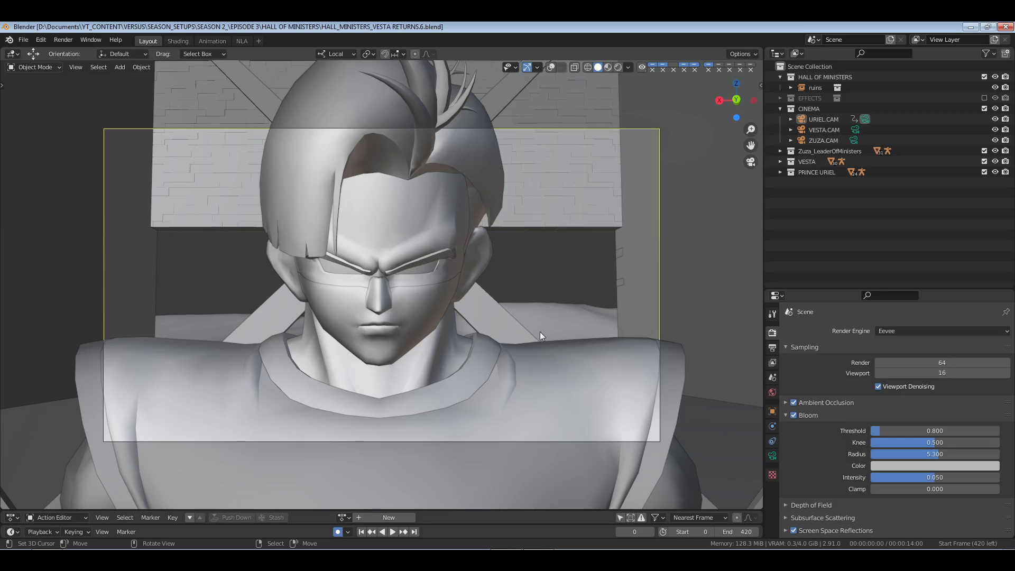
# Play the URIEL.CAM shot of Prince Uriel, stop it partway, and jump to the end frame
pyautogui.press('space')
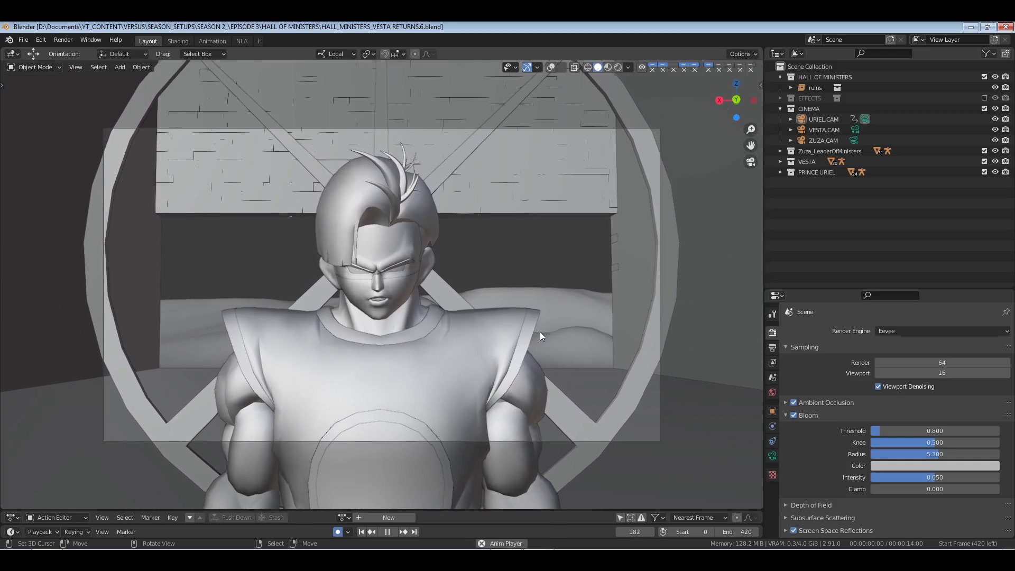
pyautogui.press('space')
pyautogui.click(416, 532)
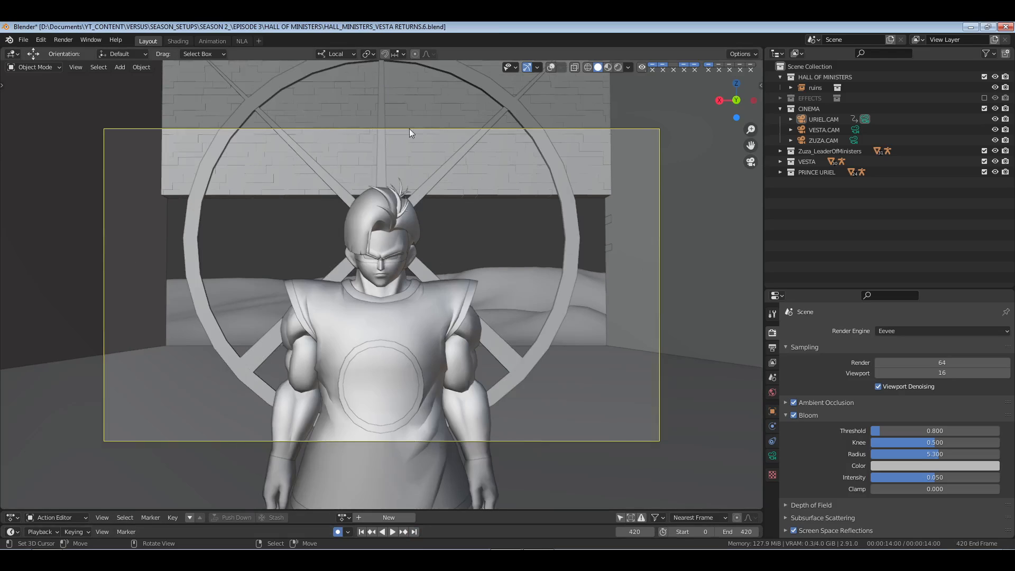
# Open HALL_MINISTERS_VESTA RETURNS.7.blend, discarding the unsaved changes in the current file
pyautogui.click(25, 41)
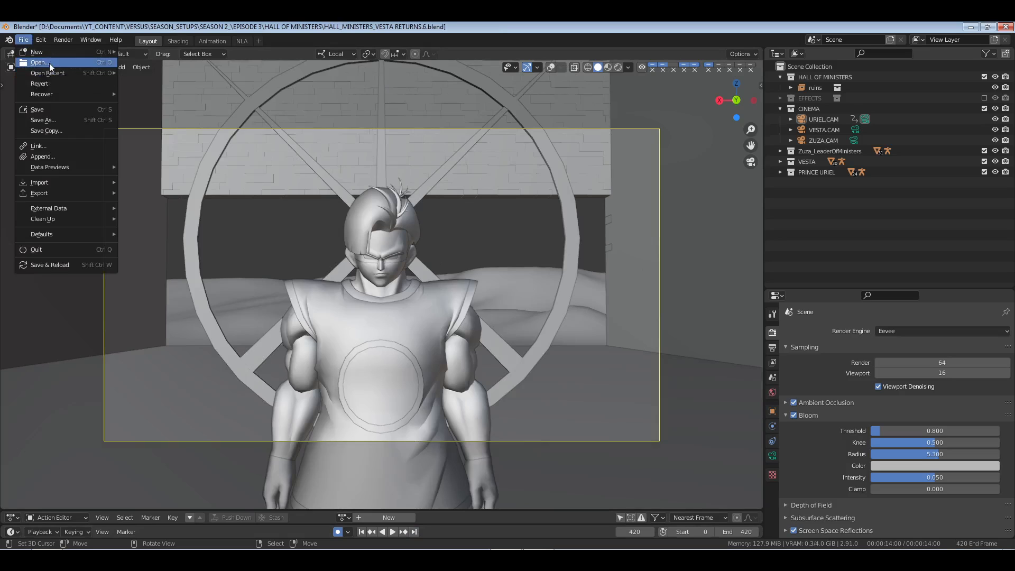
pyautogui.click(49, 62)
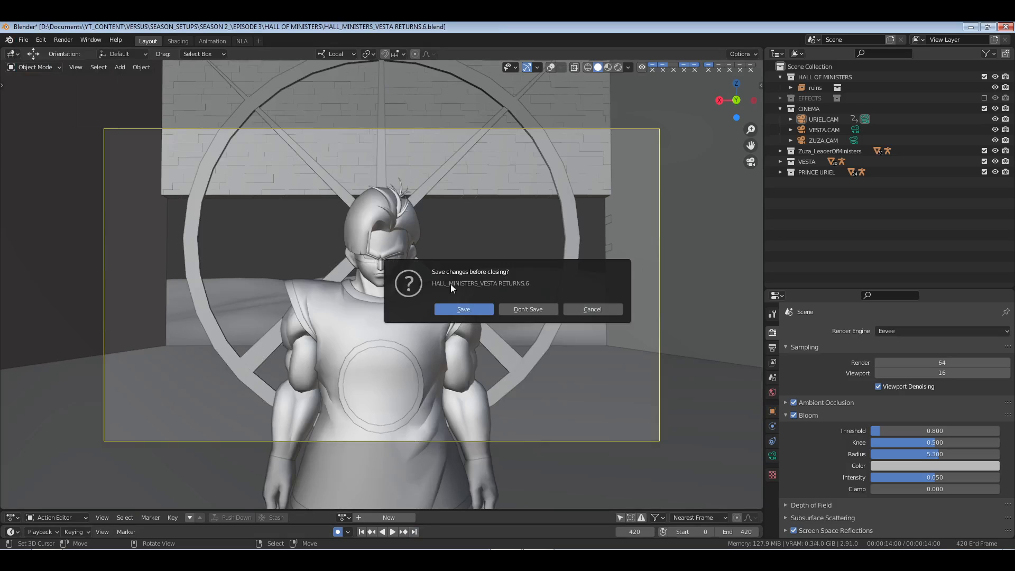
pyautogui.click(522, 308)
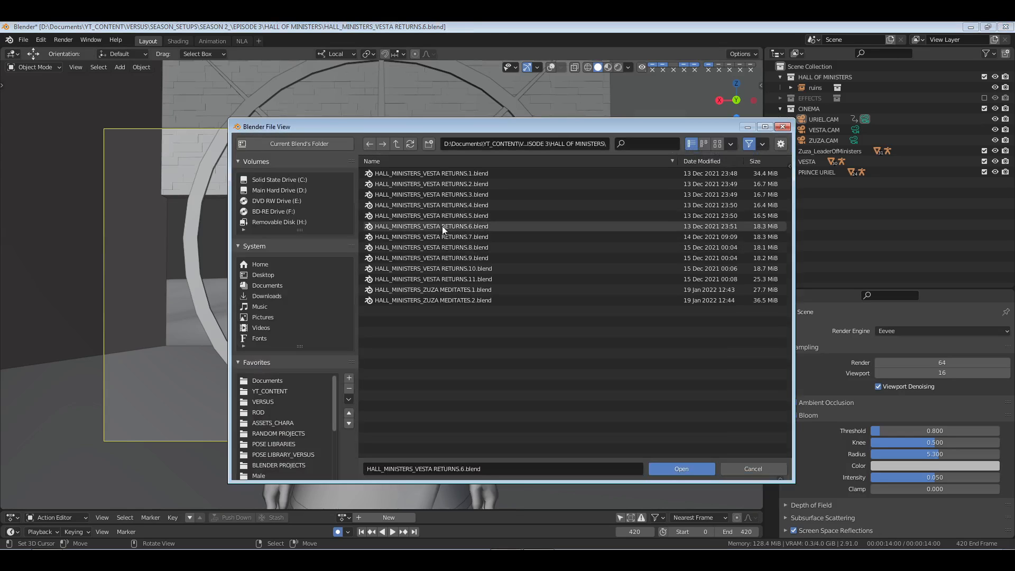
pyautogui.doubleClick(451, 237)
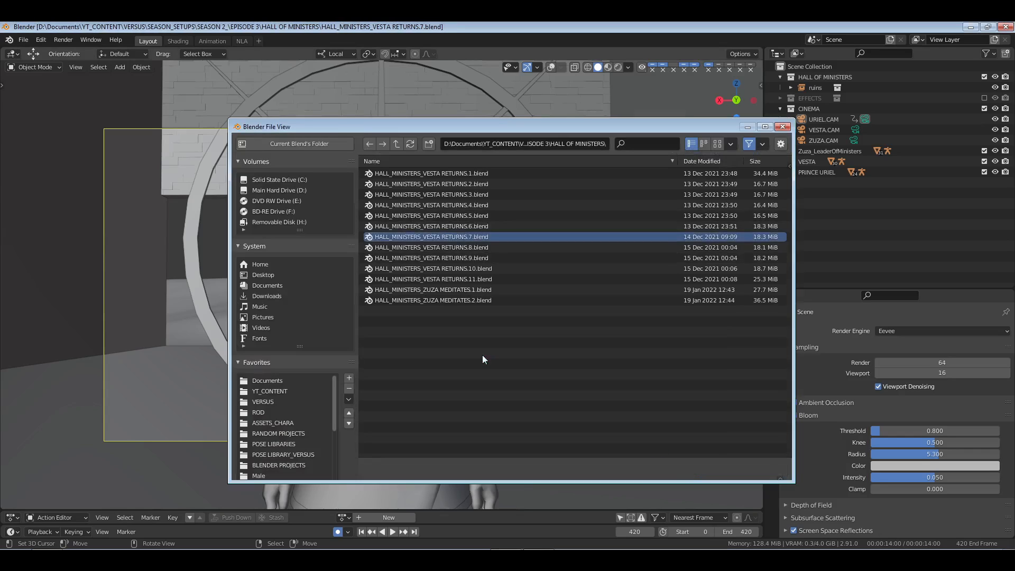
# Play the Zuza and Prince Uriel dialogue shots partway, return to the first frame, and replay them almost to the end
pyautogui.press('space')
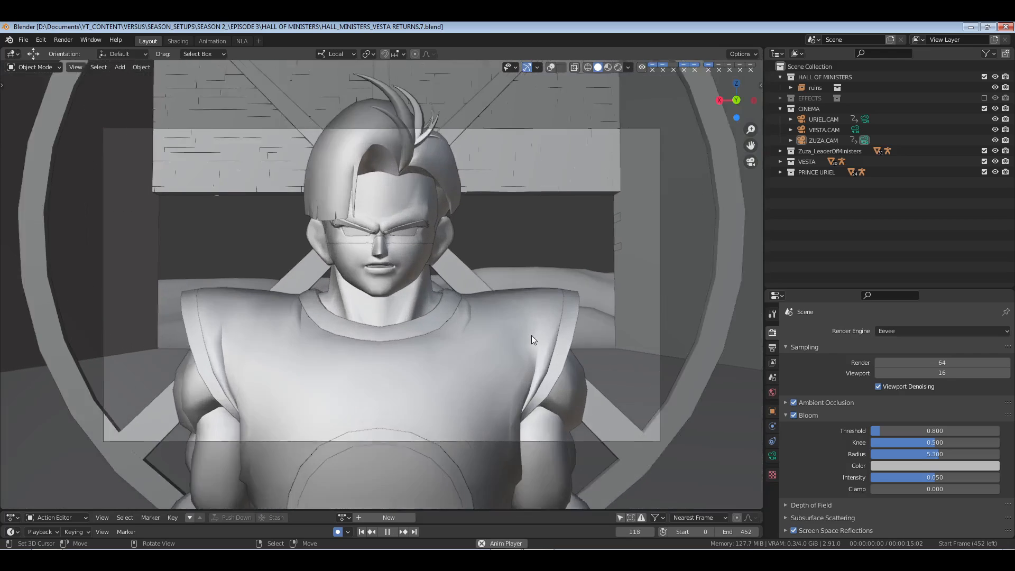
pyautogui.press('space')
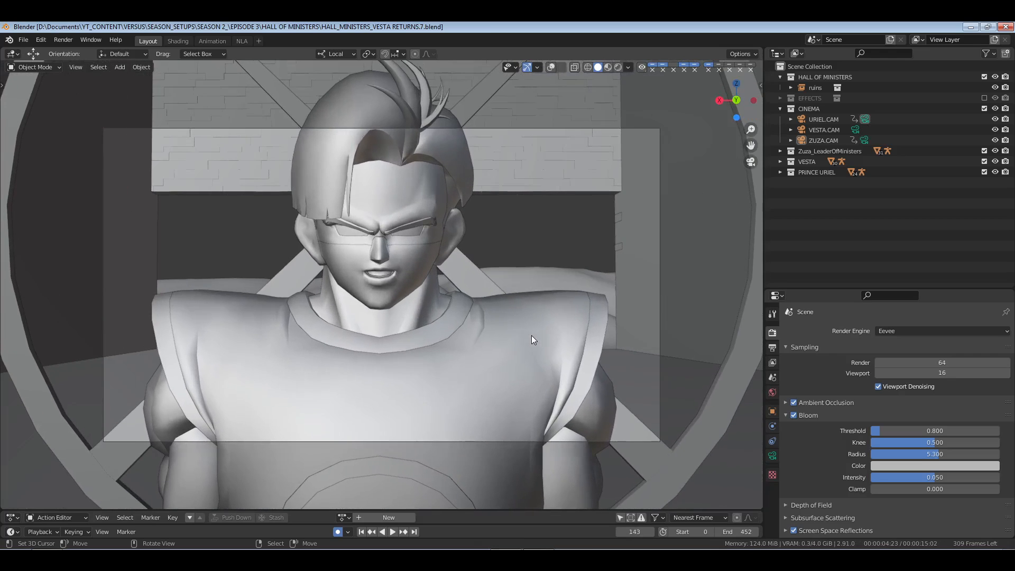
pyautogui.click(361, 531)
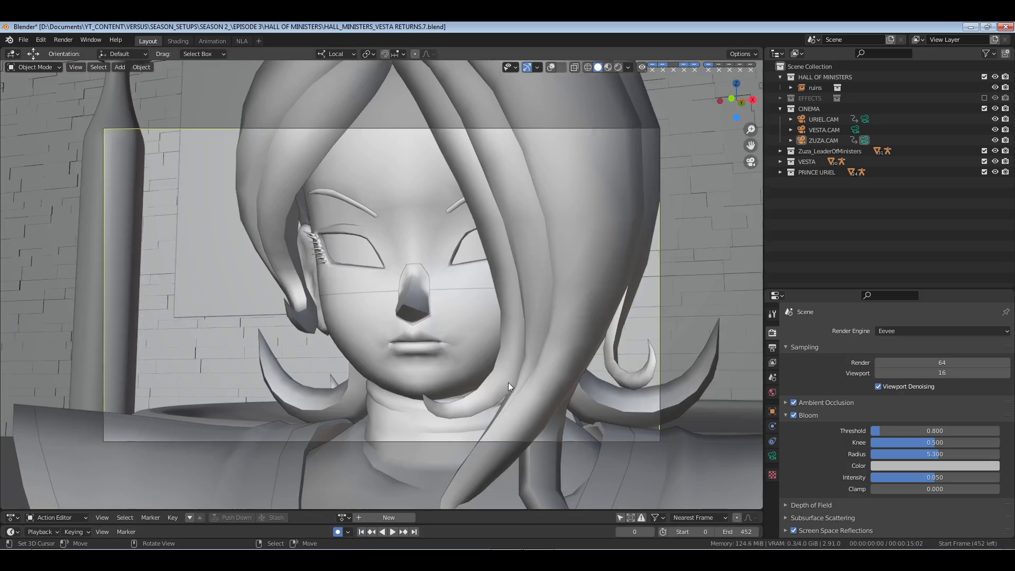
pyautogui.press('space')
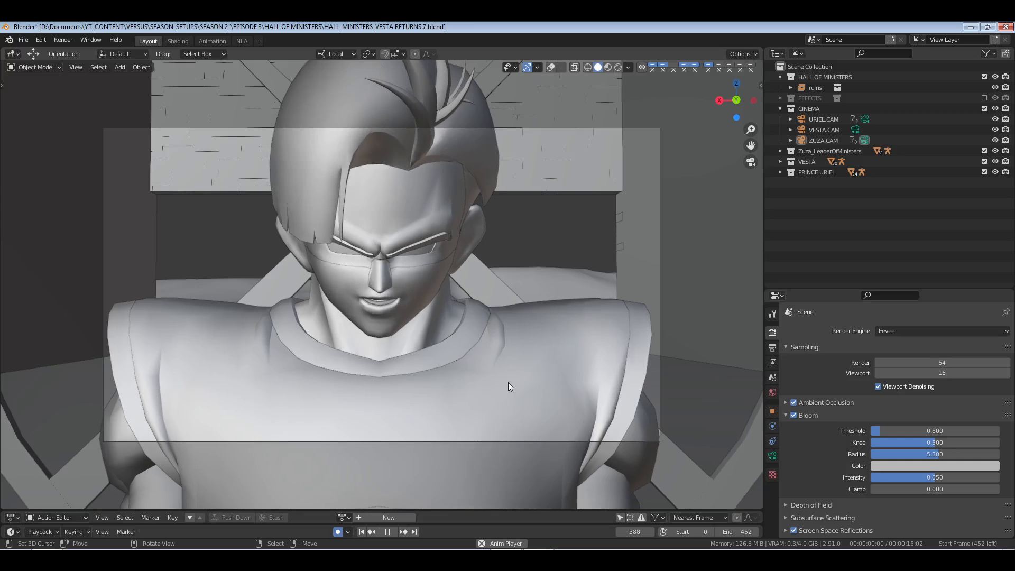
pyautogui.press('space')
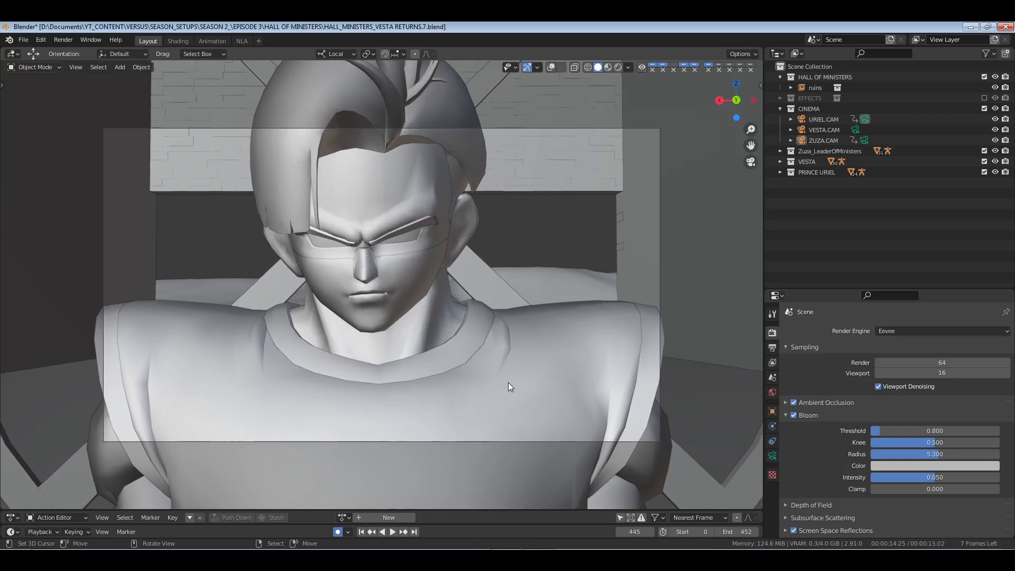
# Open HALL_MINISTERS_VESTA RETURNS.8.blend without saving the current file and play its ZUZA.CAM shot, stopping at frame 26
pyautogui.click(23, 40)
pyautogui.click(50, 61)
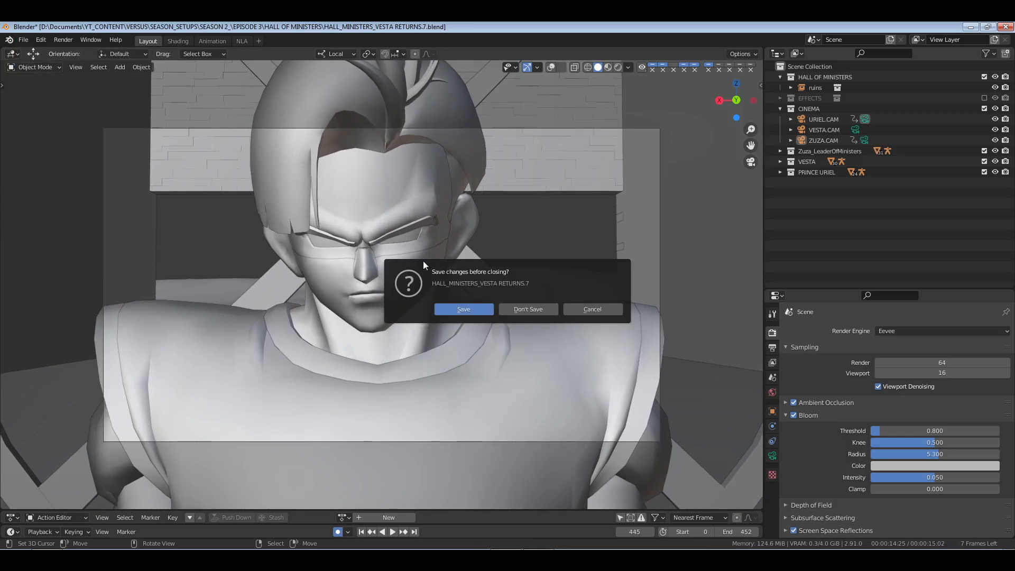
pyautogui.click(537, 310)
pyautogui.click(468, 247)
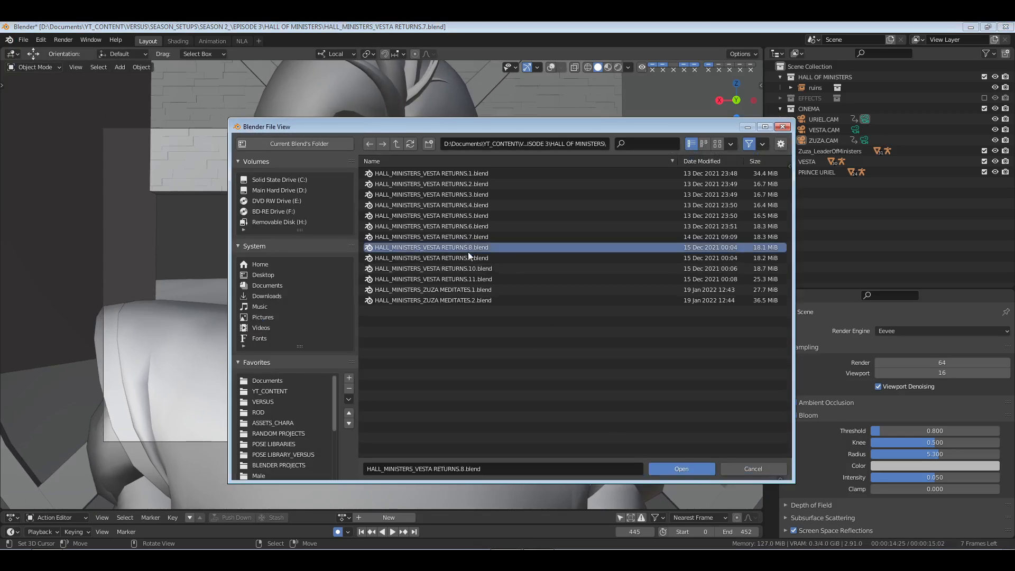
pyautogui.click(669, 472)
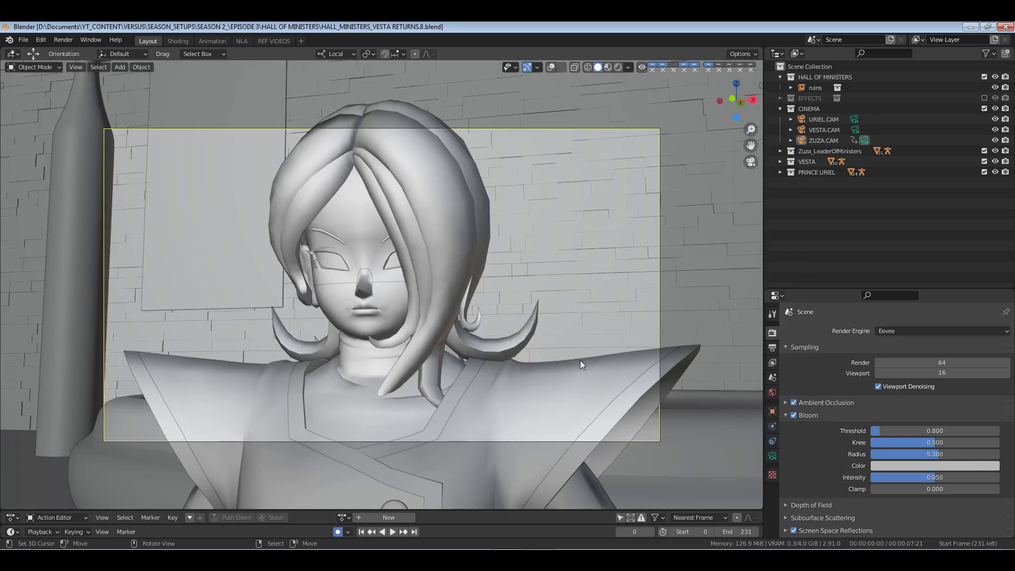
pyautogui.press('space')
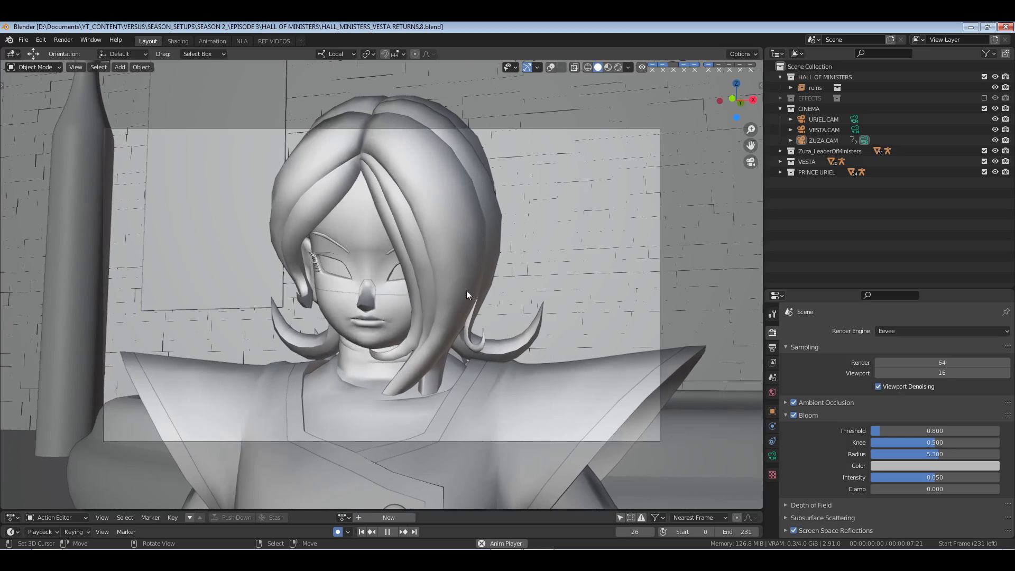
pyautogui.press('space')
# Open HALL_MINISTERS_VESTA RETURNS.9.blend and briefly play its URIEL.CAM shot of Prince Uriel, stopping at frame 20
pyautogui.click(23, 39)
pyautogui.click(37, 62)
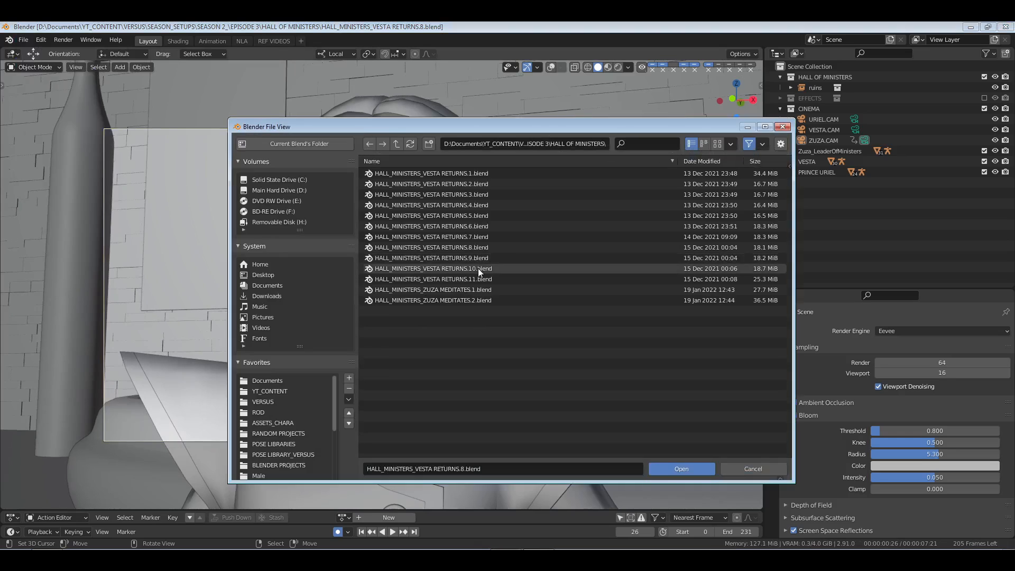
pyautogui.click(474, 257)
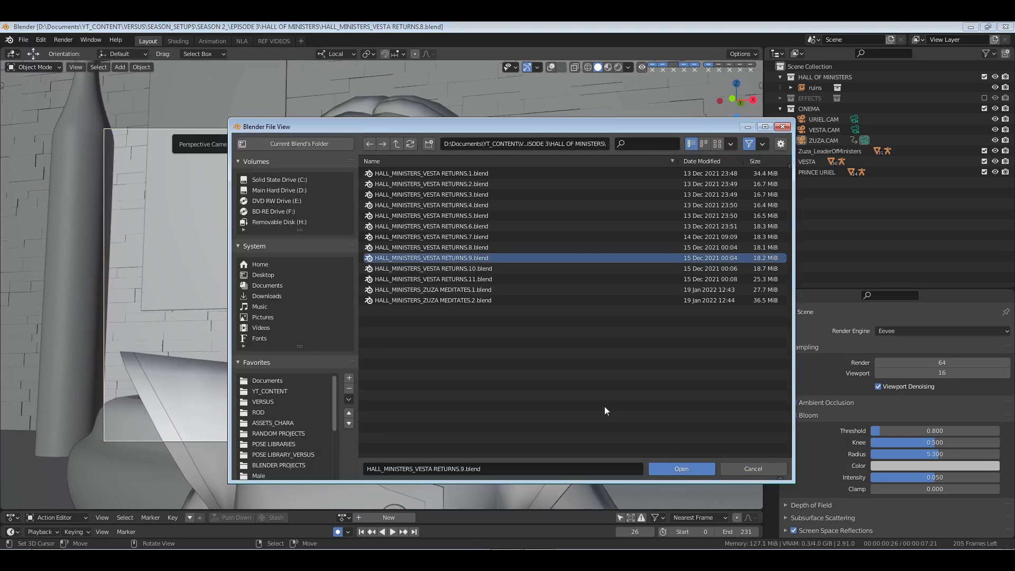
pyautogui.click(681, 469)
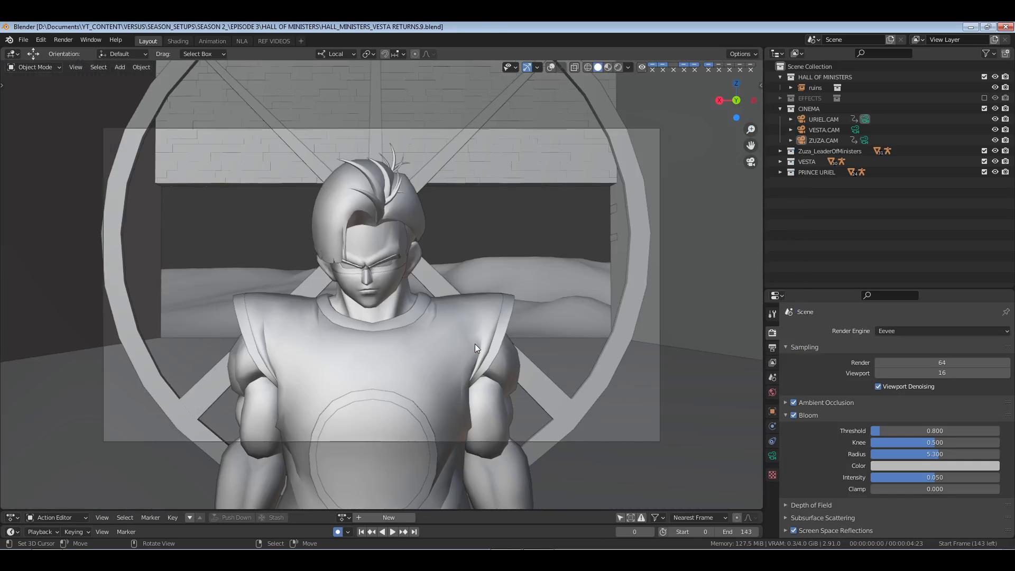
pyautogui.press('space')
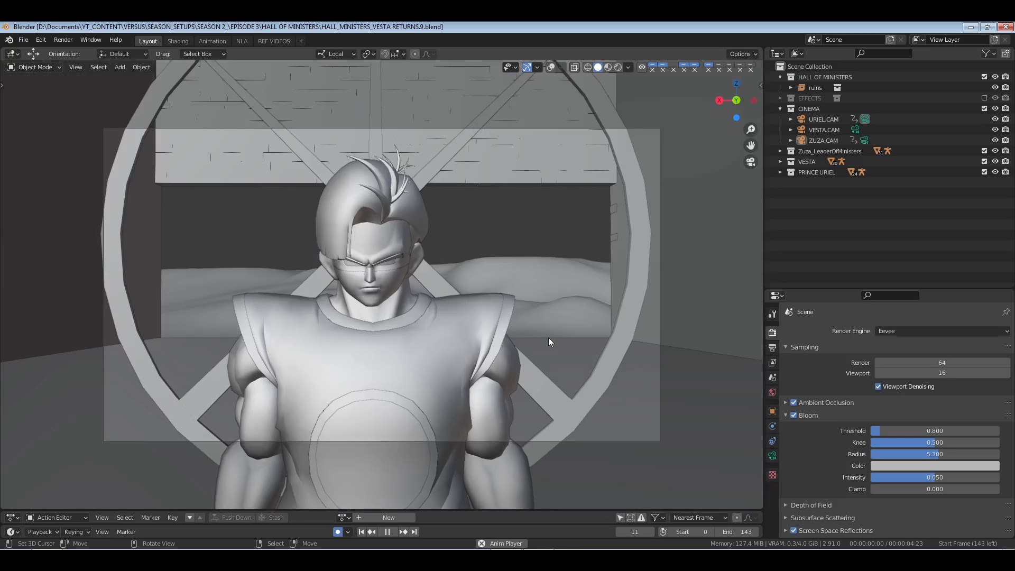
pyautogui.press('space')
# Open HALL_MINISTERS_VESTA RETURNS.10.blend and play its VESTA.CAM over-the-shoulder shot, stopping at frame 176
pyautogui.click(23, 39)
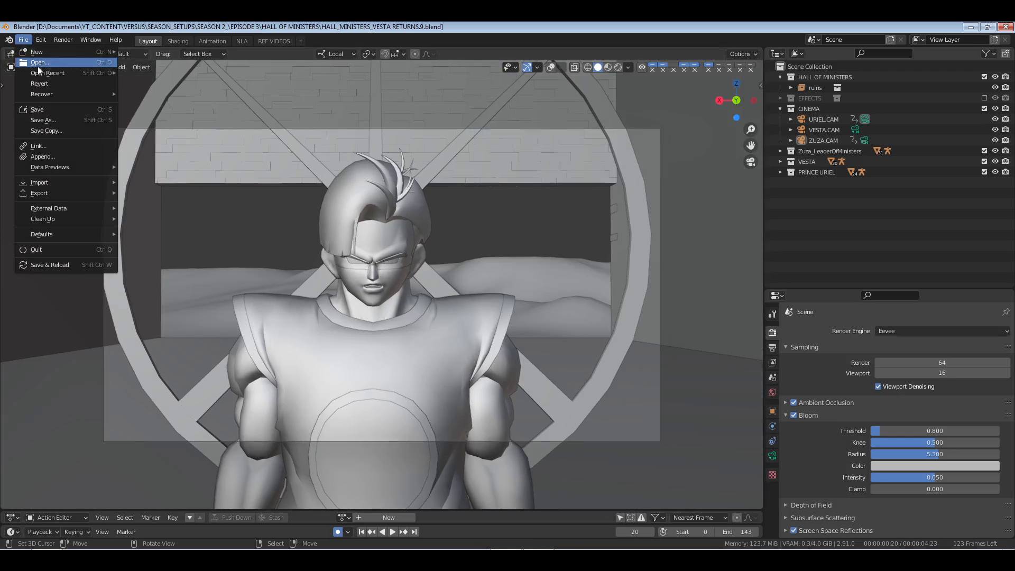
pyautogui.click(36, 63)
pyautogui.click(433, 268)
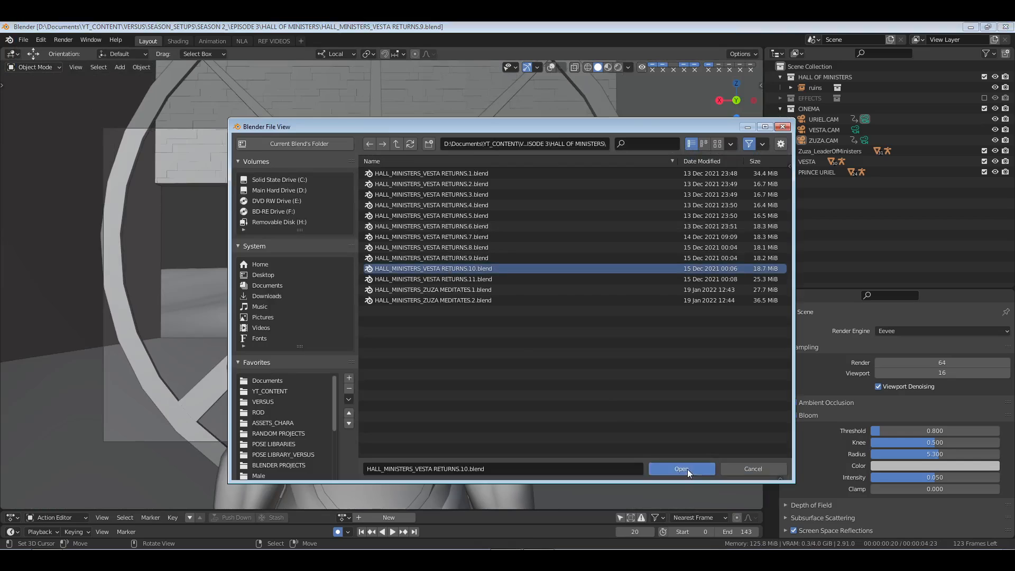
pyautogui.click(681, 469)
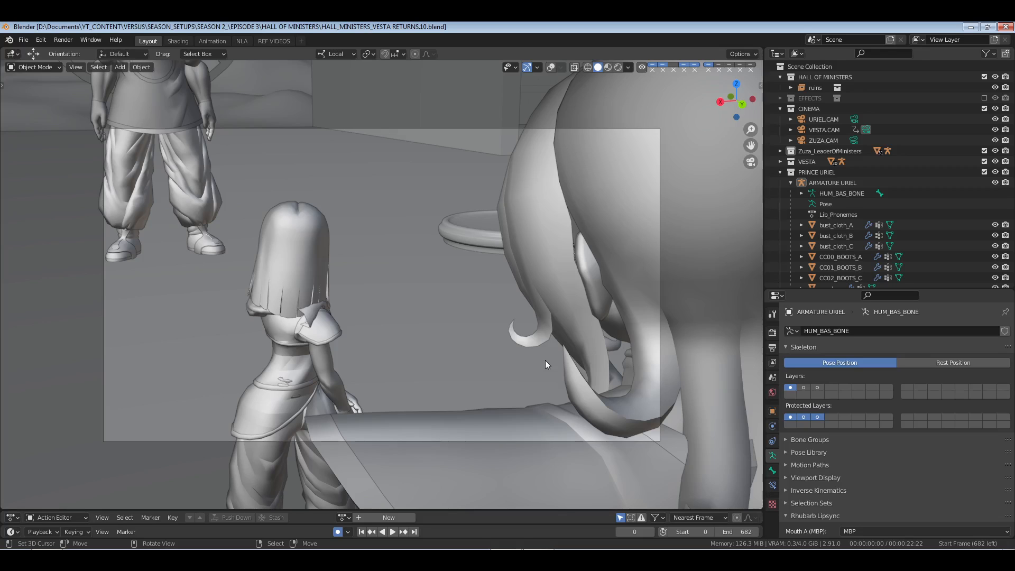
pyautogui.press('space')
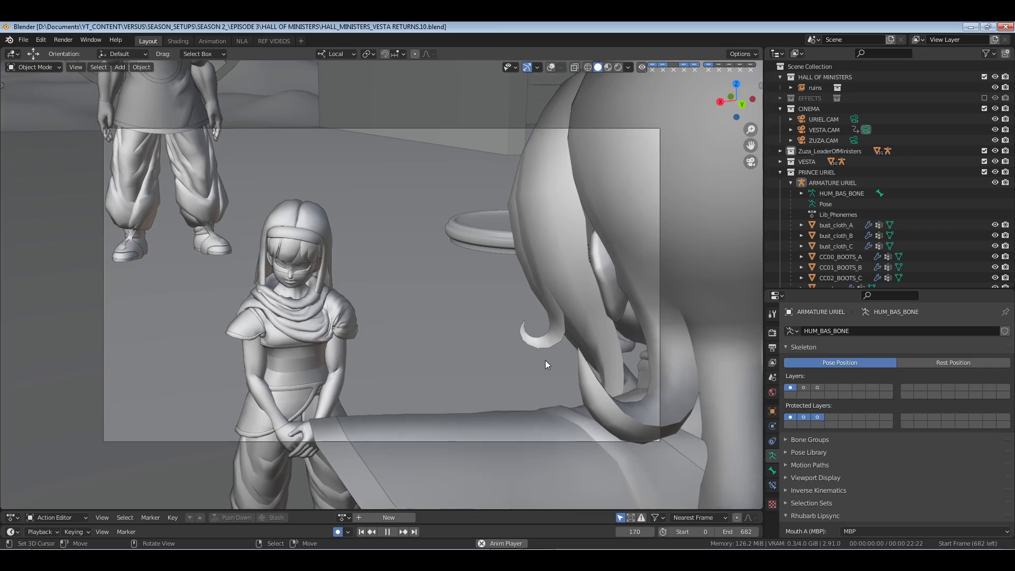
pyautogui.press('space')
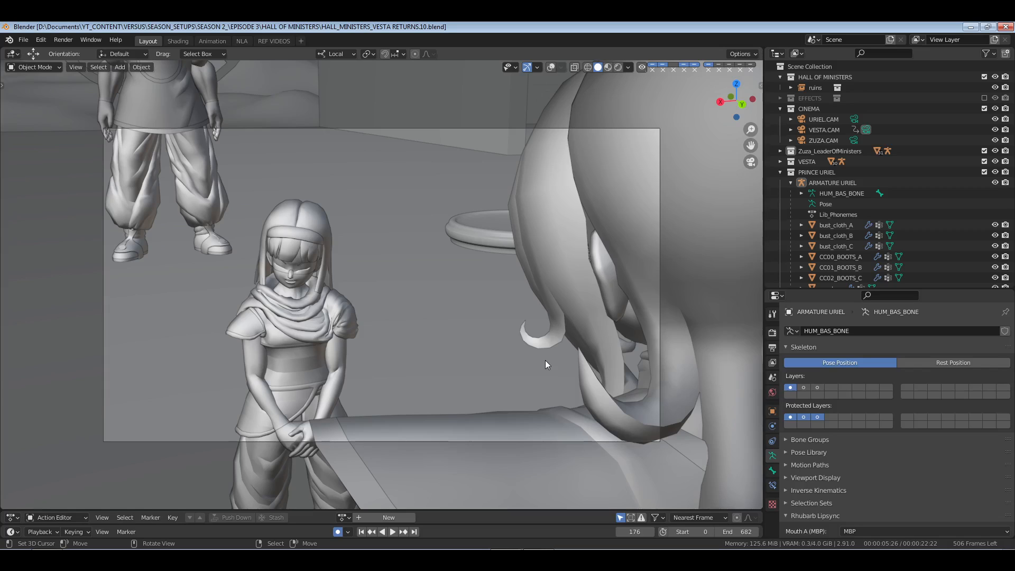
# Open HALL_MINISTERS_VESTA RETURNS.1.blend and play Vesta's arrival in two stretches, pausing at frame 200 and stopping at frame 255
pyautogui.click(23, 41)
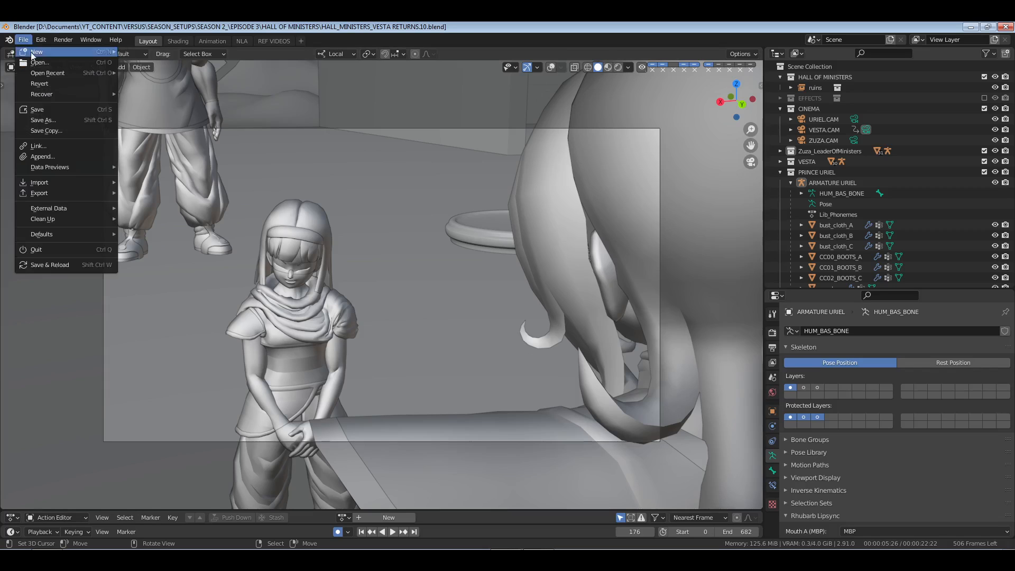
pyautogui.click(37, 62)
pyautogui.click(457, 175)
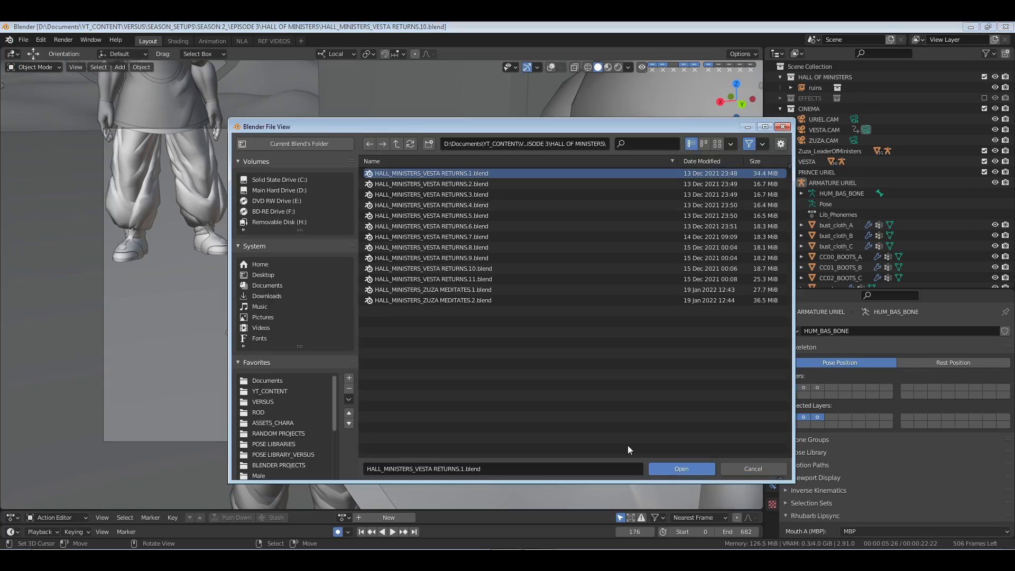
pyautogui.click(672, 469)
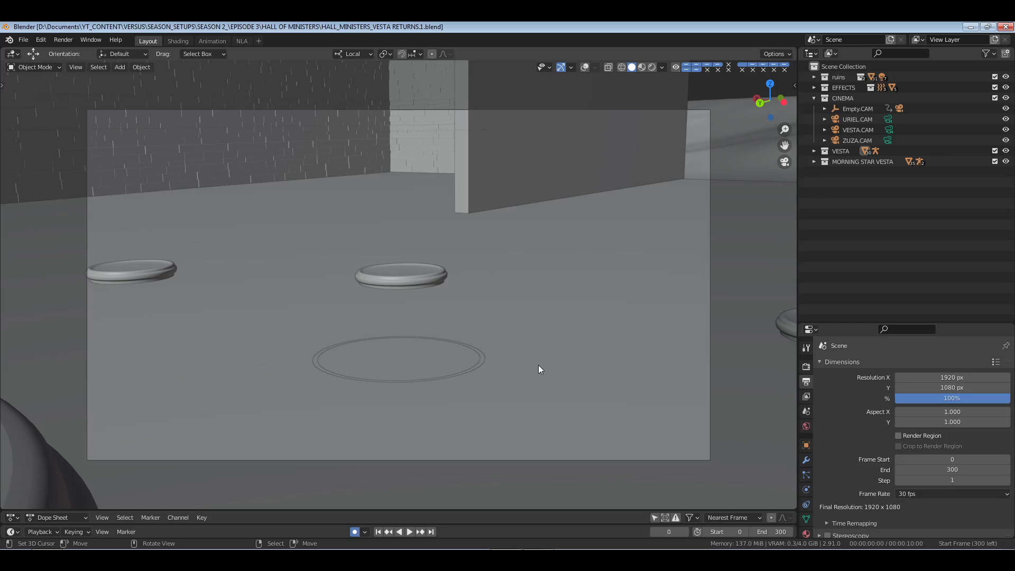
pyautogui.press('space')
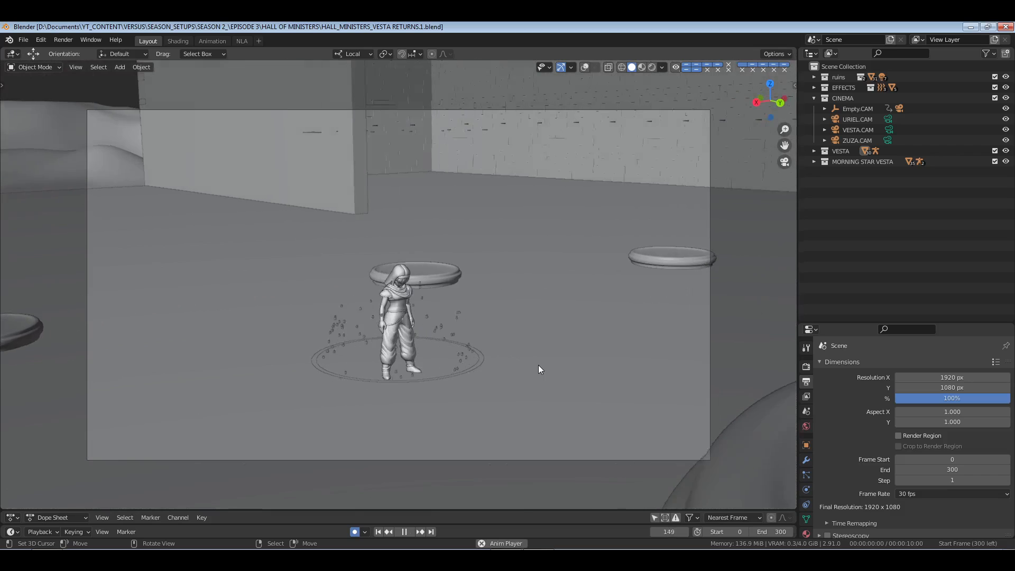
pyautogui.press('space')
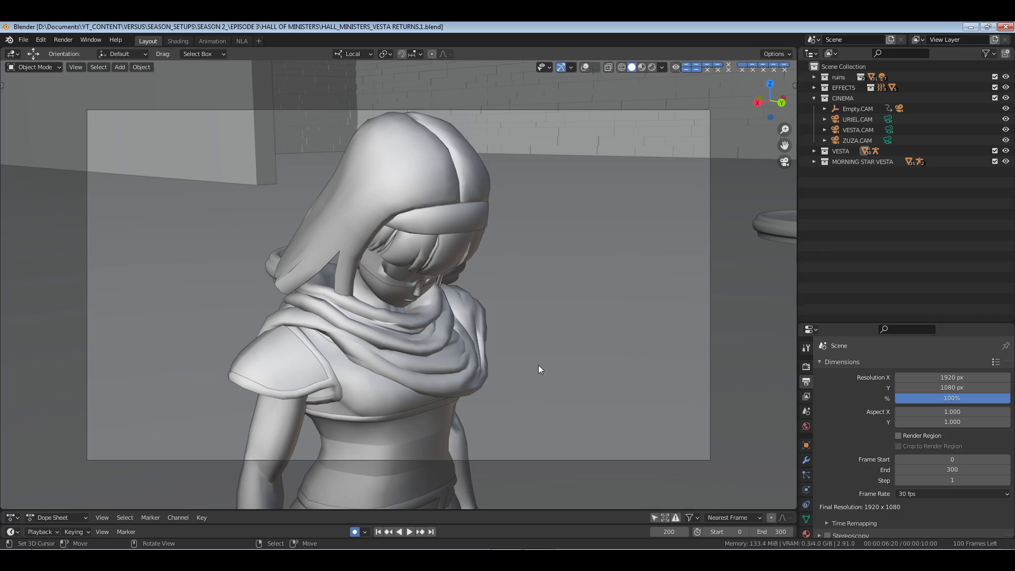
pyautogui.press('space')
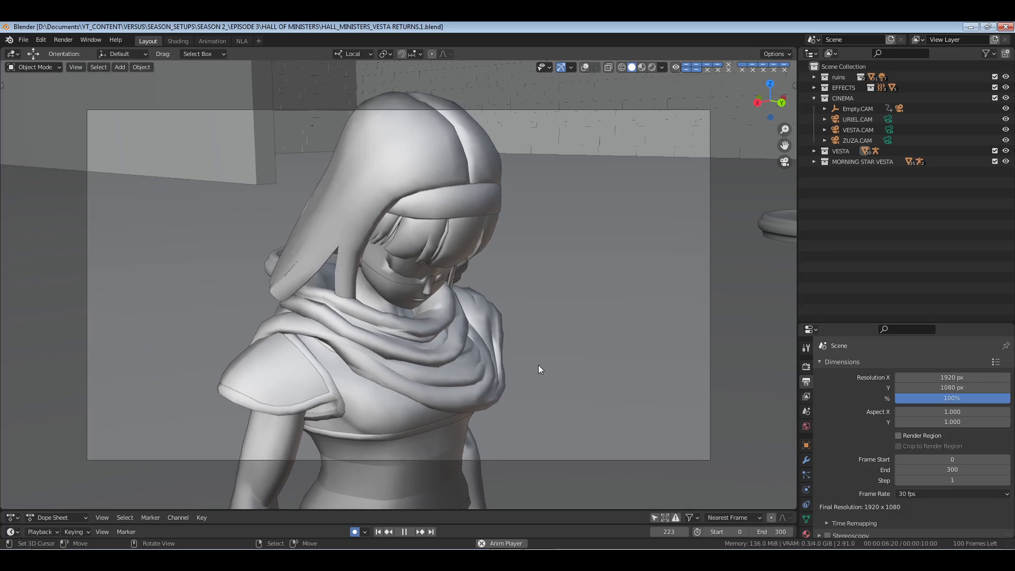
pyautogui.press('space')
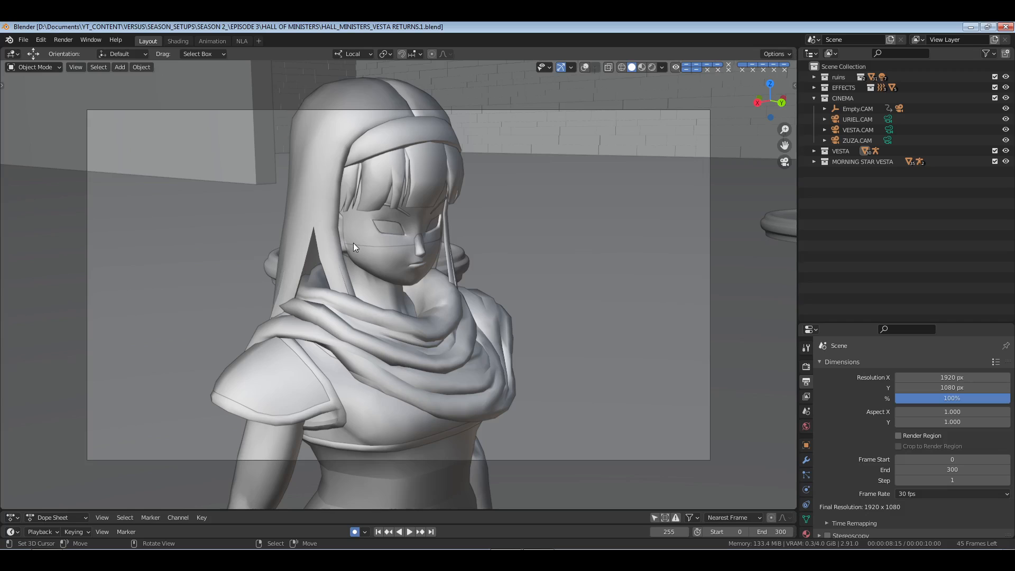
# Open HALL_MINISTERS_VESTA RETURNS.2.blend and play its Zuza and Vesta shots through once, stopping at frame 13 of the repeat
pyautogui.click(24, 39)
pyautogui.click(59, 62)
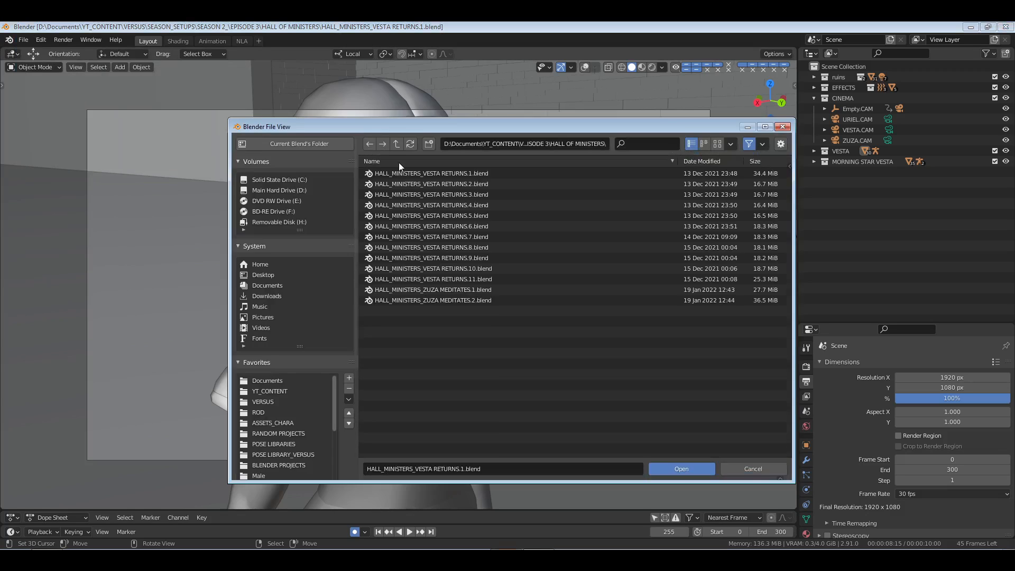
pyautogui.click(447, 186)
pyautogui.click(683, 467)
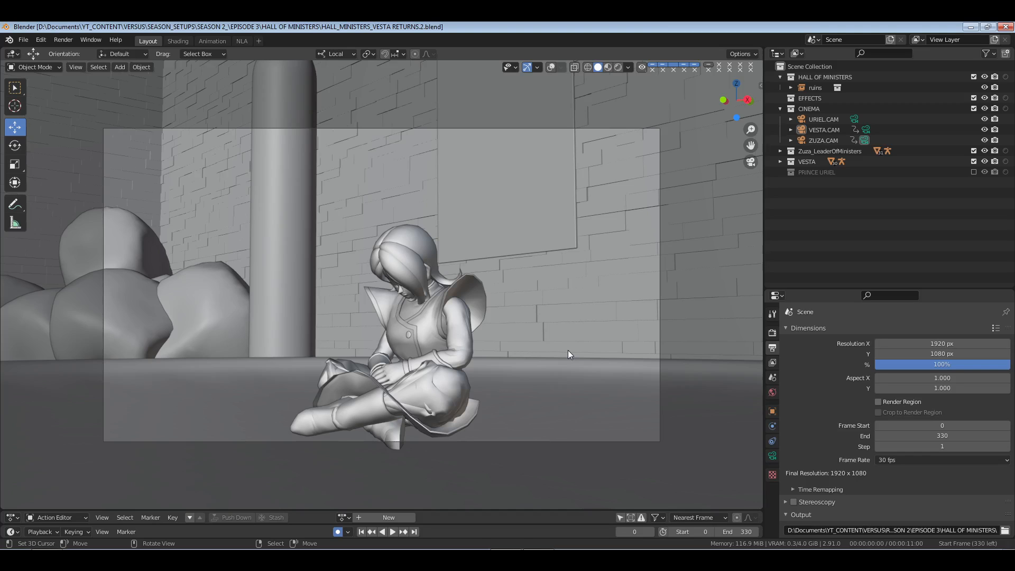
pyautogui.press('space')
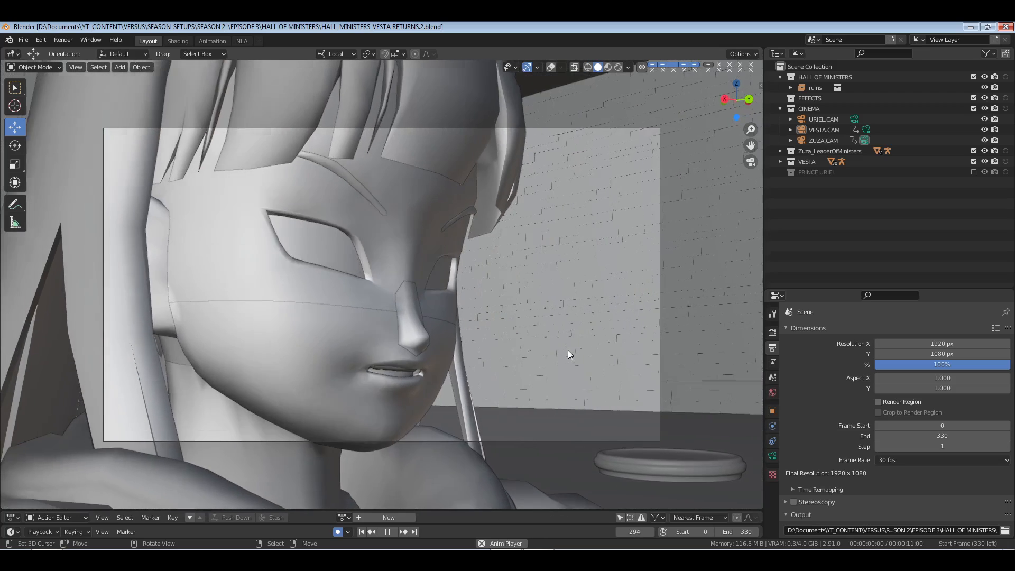
pyautogui.press('space')
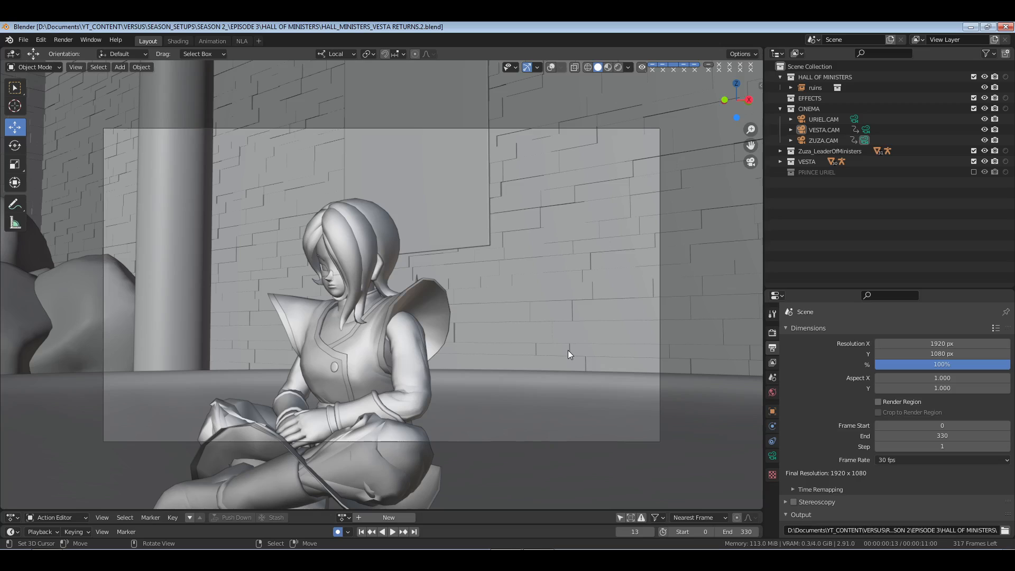
pyautogui.click(24, 41)
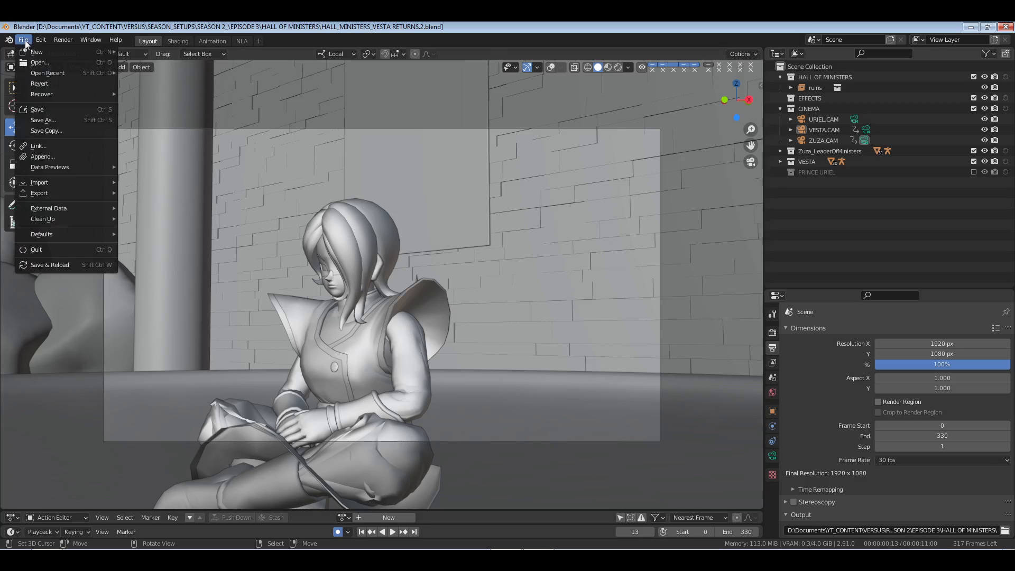
pyautogui.click(55, 63)
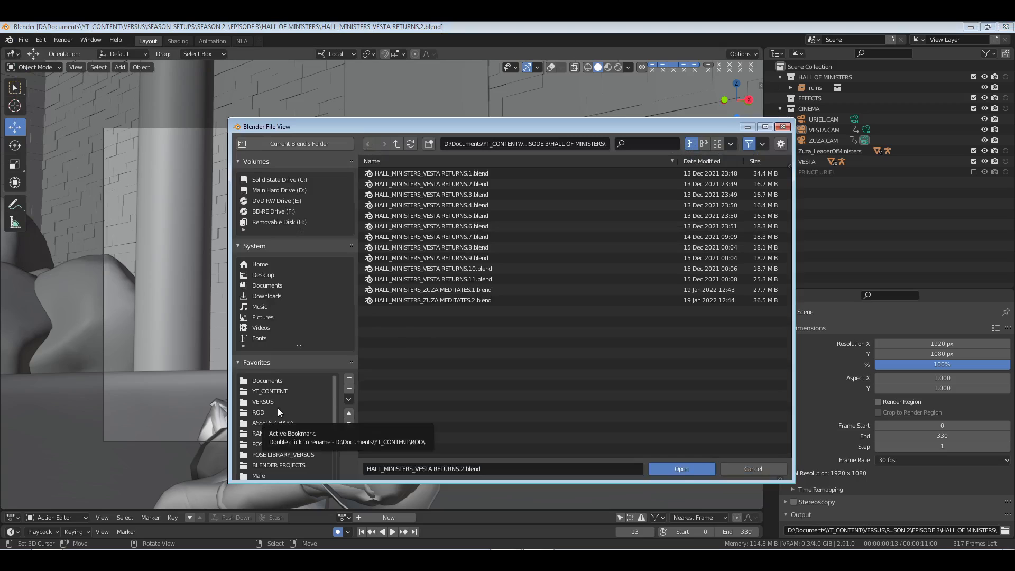
pyautogui.click(275, 392)
pyautogui.scroll(-5, 452, 392)
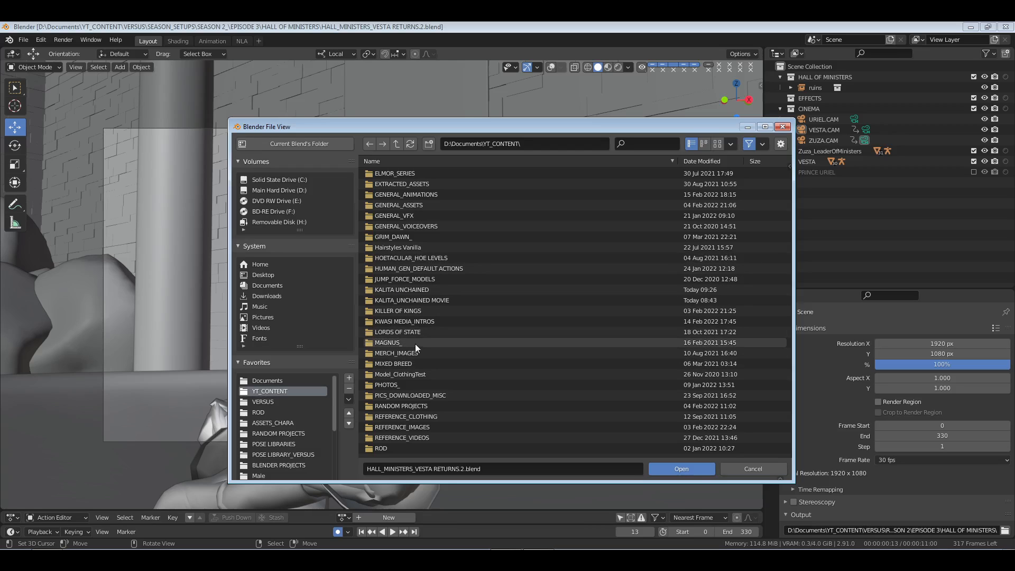
pyautogui.scroll(-8, 415, 331)
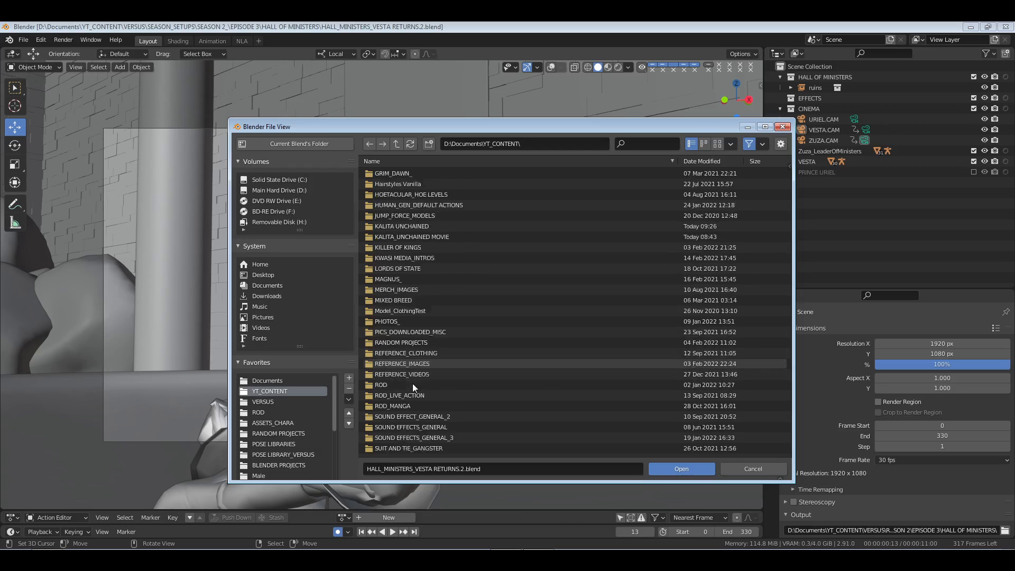
pyautogui.doubleClick(393, 312)
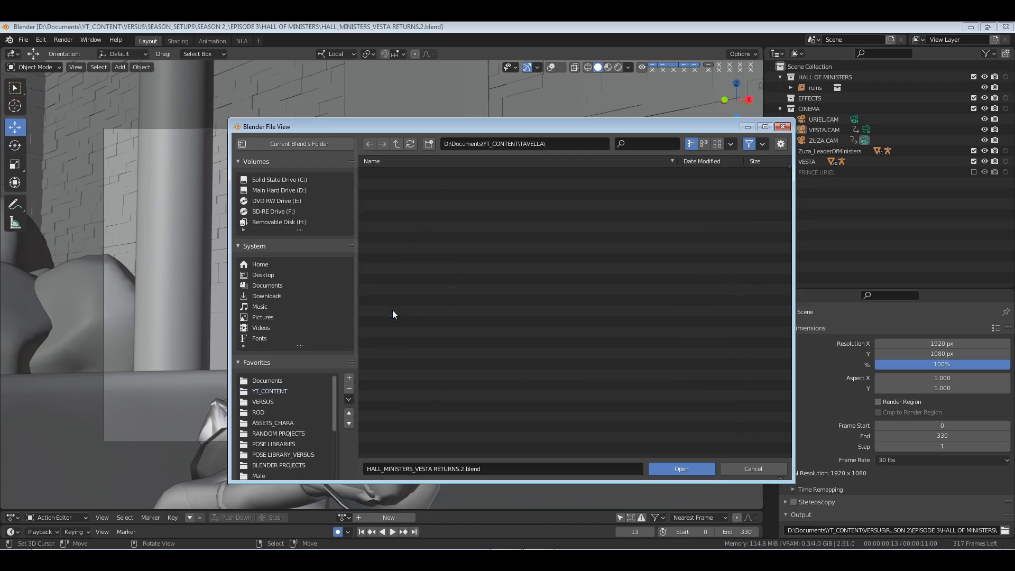
pyautogui.click(753, 469)
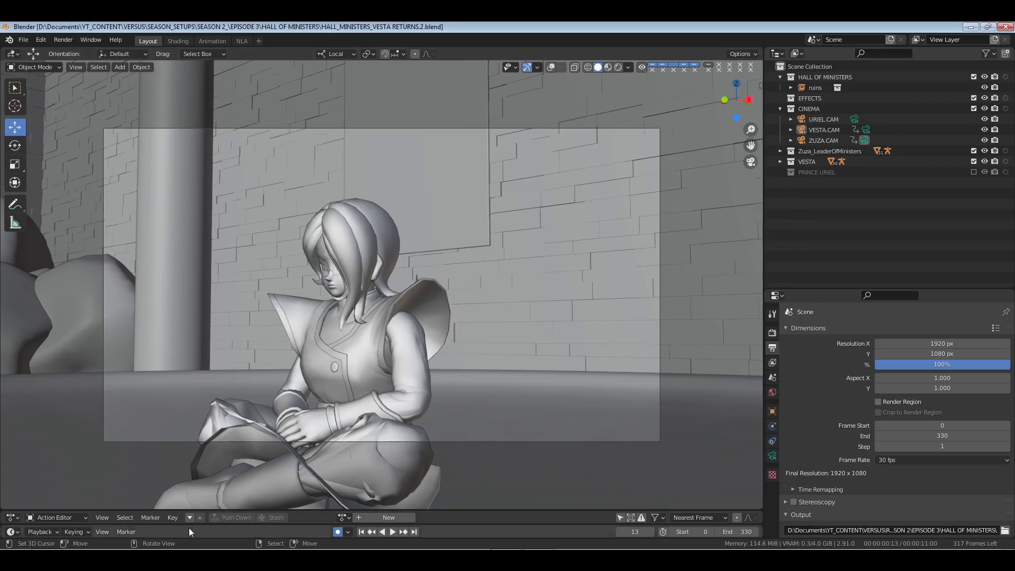
# Switch to Windows Explorer and browse from YT_CONTENT through TAVELLA, renders and trailers-teasers into the TEASER 1 folder
pyautogui.hotkey('alt', 'Tab')
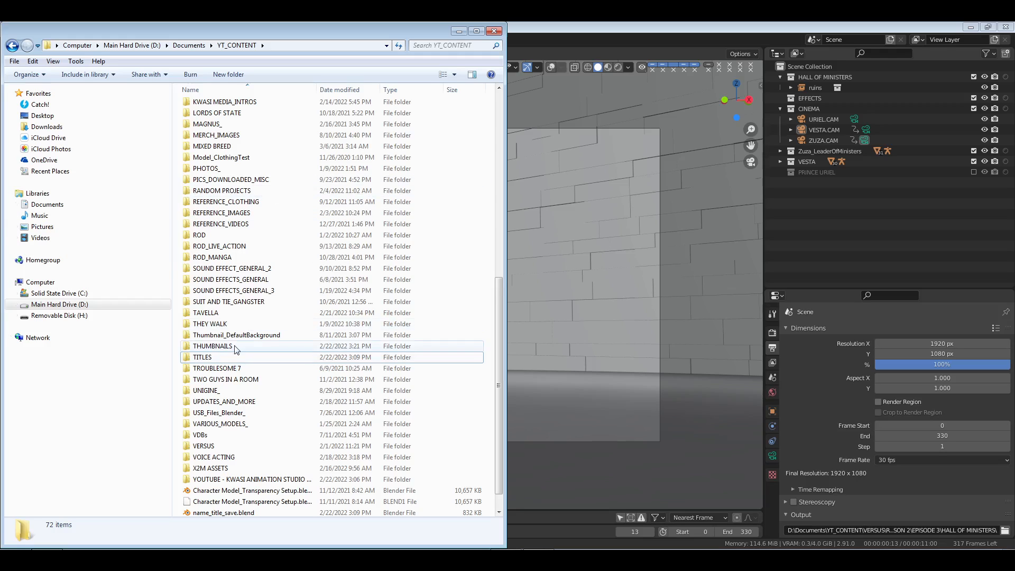
pyautogui.doubleClick(205, 313)
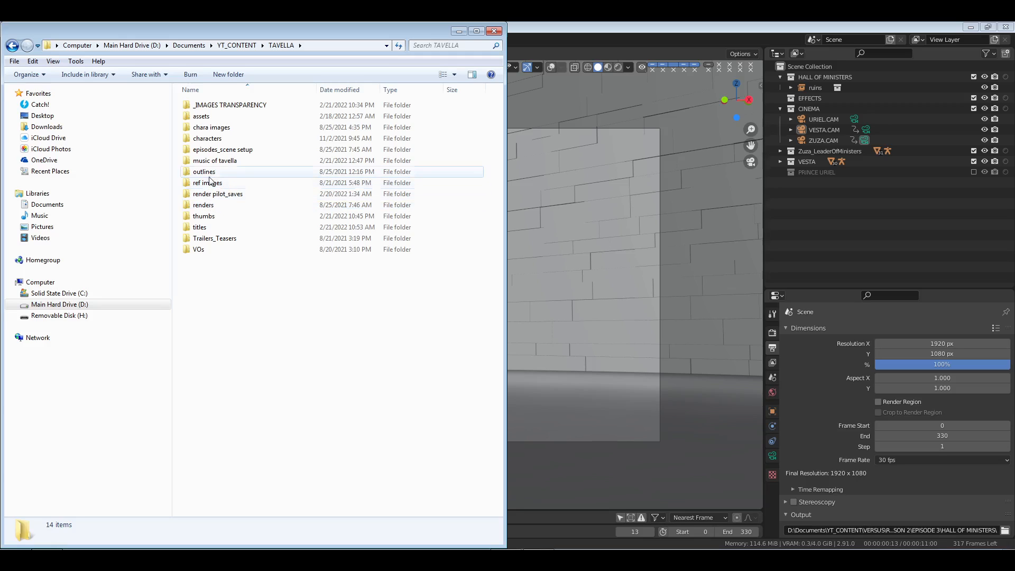
pyautogui.doubleClick(212, 206)
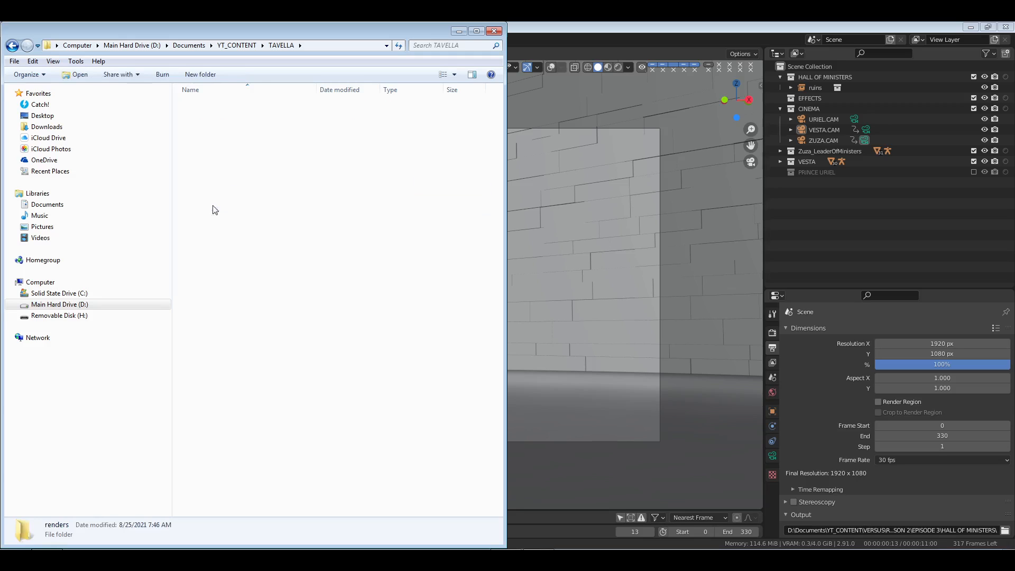
pyautogui.doubleClick(213, 117)
pyautogui.doubleClick(214, 105)
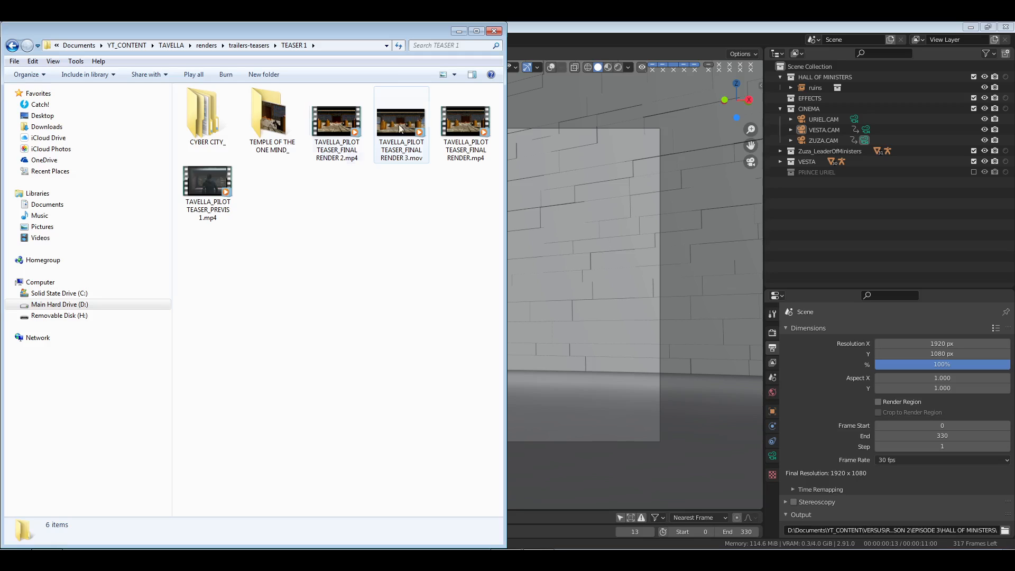
# Watch TAVELLA_PILOT TEASER_PREVIS 1.mp4 in the media player, close the player, and switch back to Blender
pyautogui.click(207, 185)
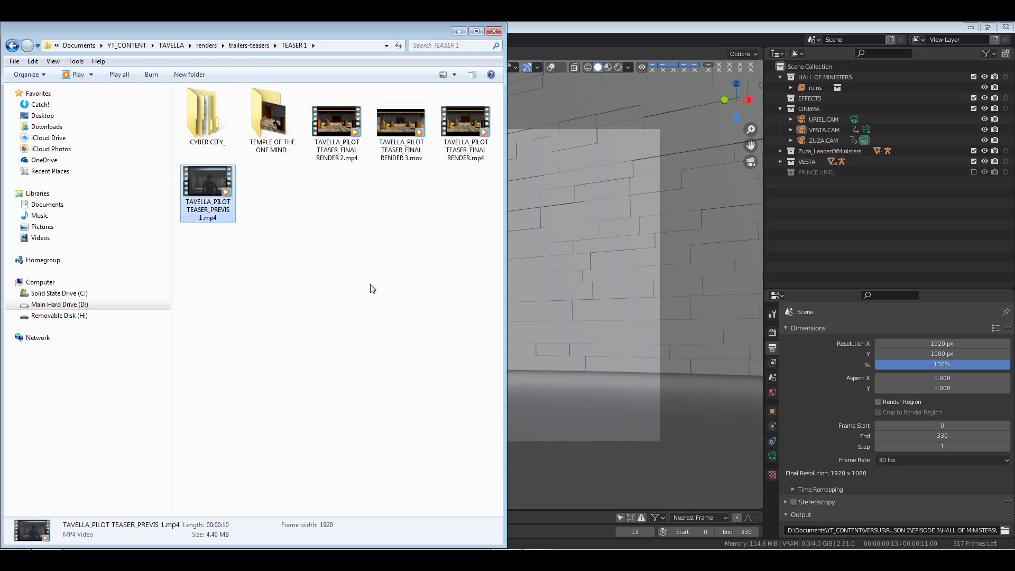
pyautogui.press('Return')
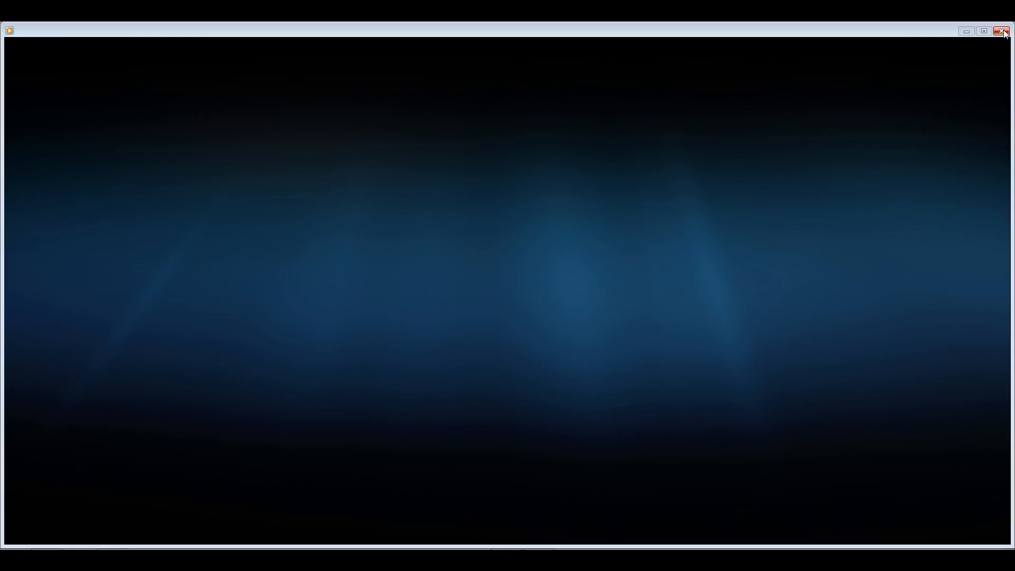
pyautogui.click(1002, 31)
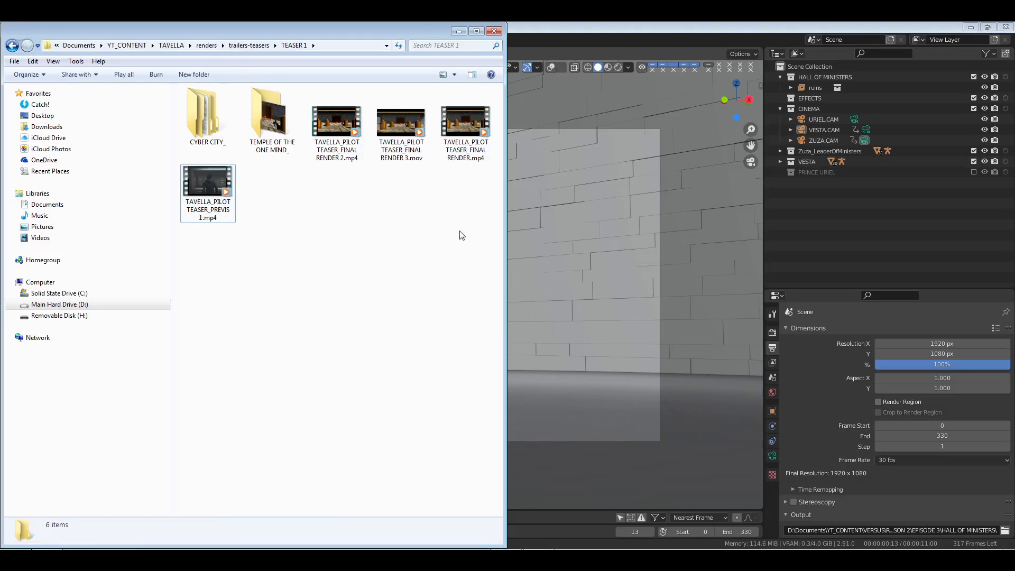
pyautogui.click(675, 31)
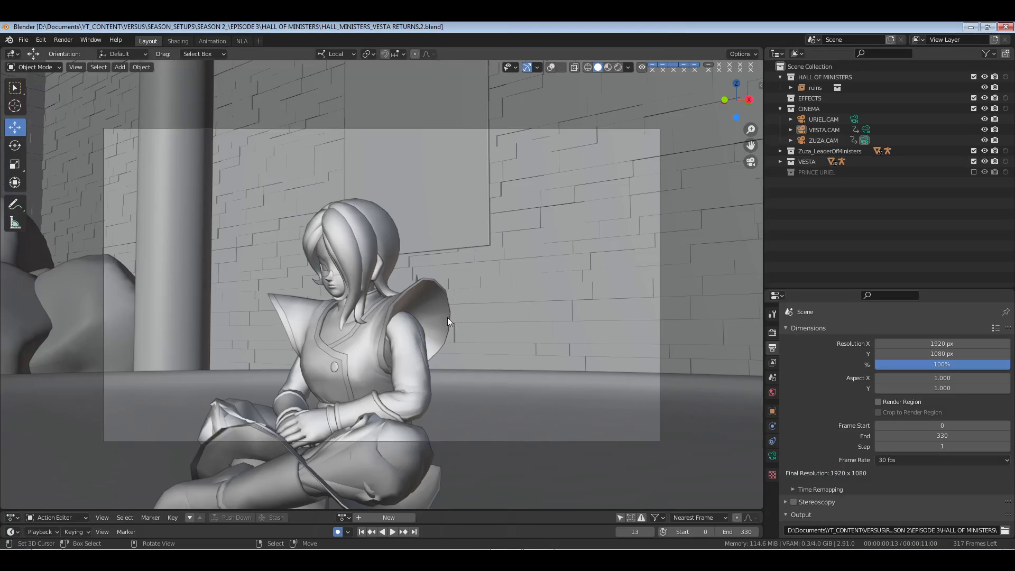